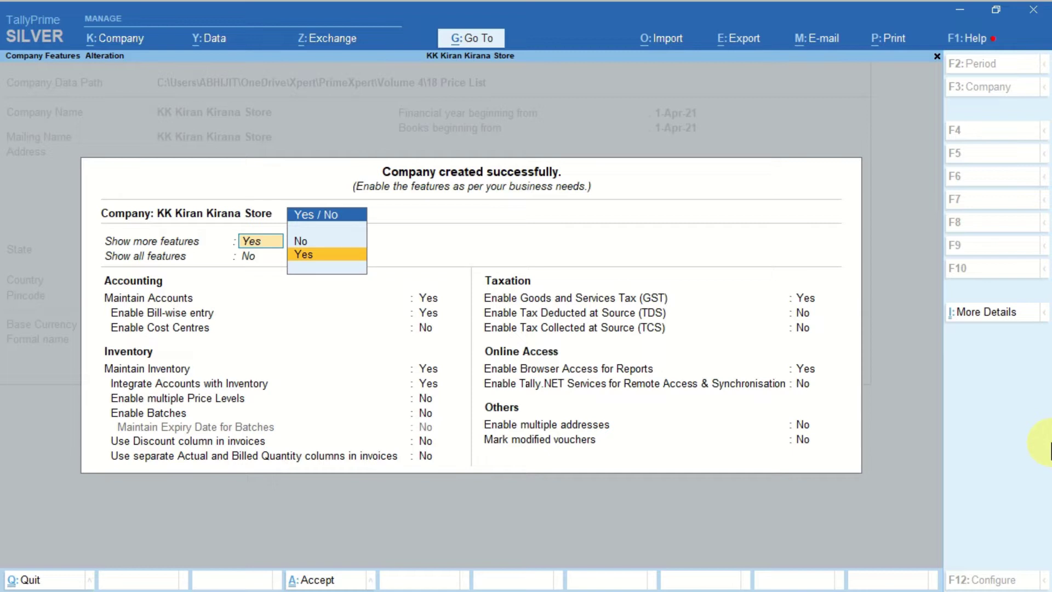
- Enable multiple price levels in the inventory features of KK Kiran Kirana Store
{"action": "key", "text": "Return"}
{"action": "key", "text": "Return"}
{"action": "key", "text": "Return"}
{"action": "key", "text": "Return"}
{"action": "key", "text": "Return"}
{"action": "key", "text": "Return"}
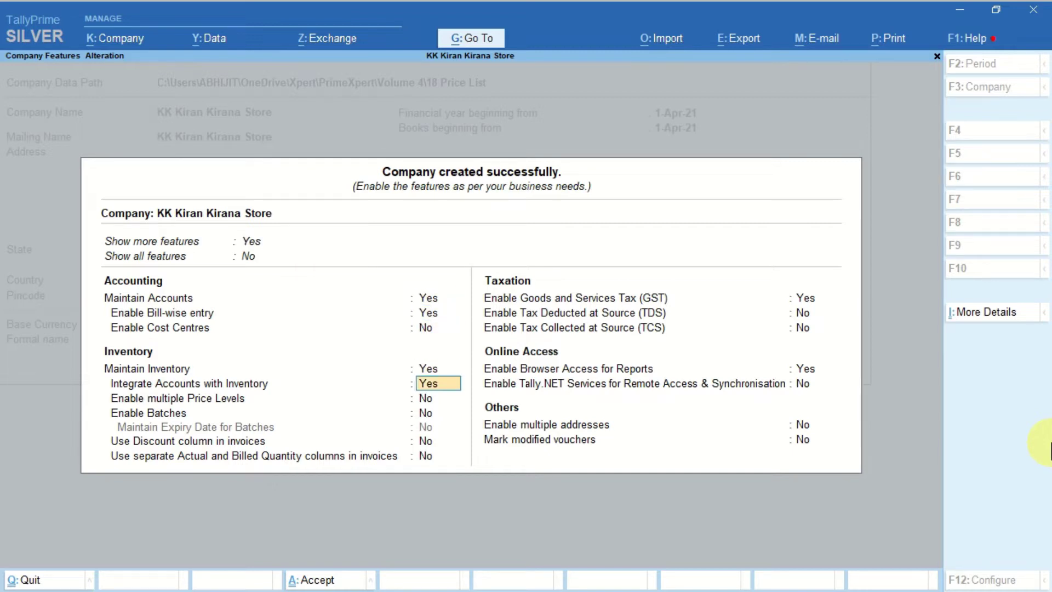
{"action": "key", "text": "Return"}
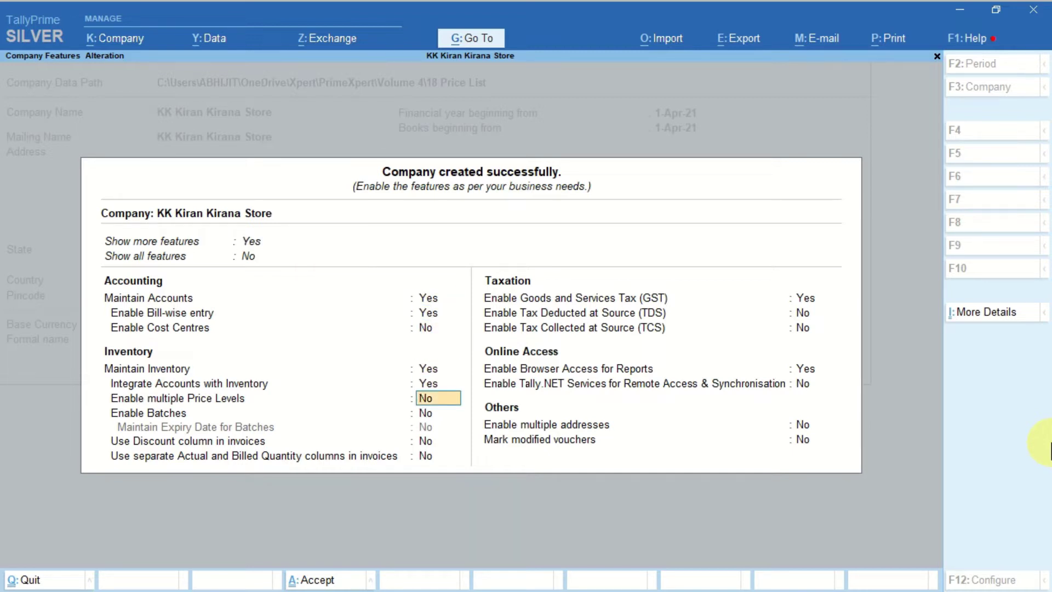
{"action": "type", "text": "Yes"}
{"action": "key", "text": "Return"}
- Disable Goods and Services Tax (GST) for the company and accept the company features
{"action": "key", "text": "Return"}
{"action": "key", "text": "Return"}
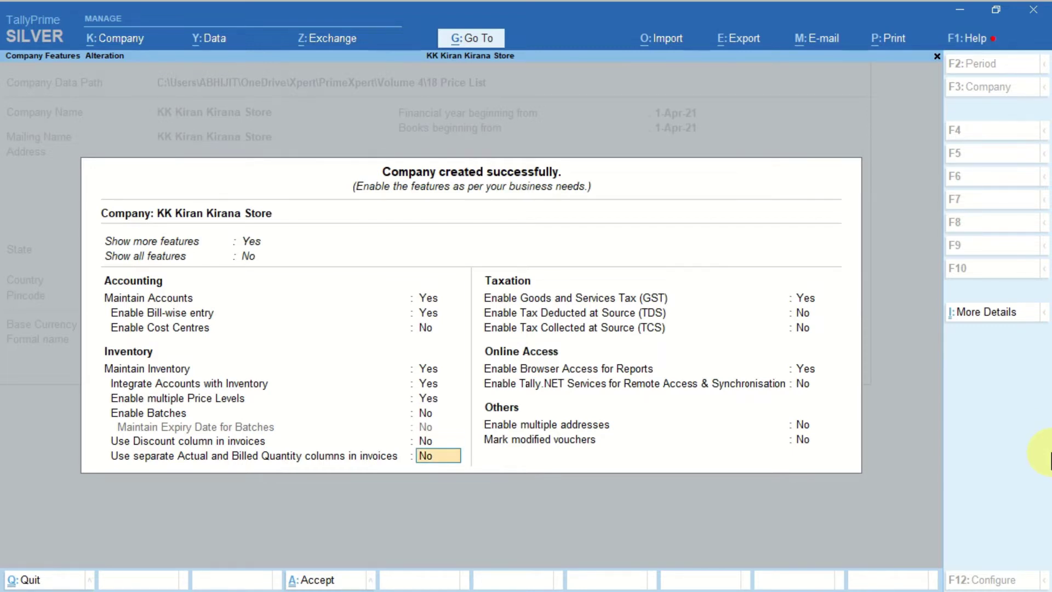
{"action": "key", "text": "Return"}
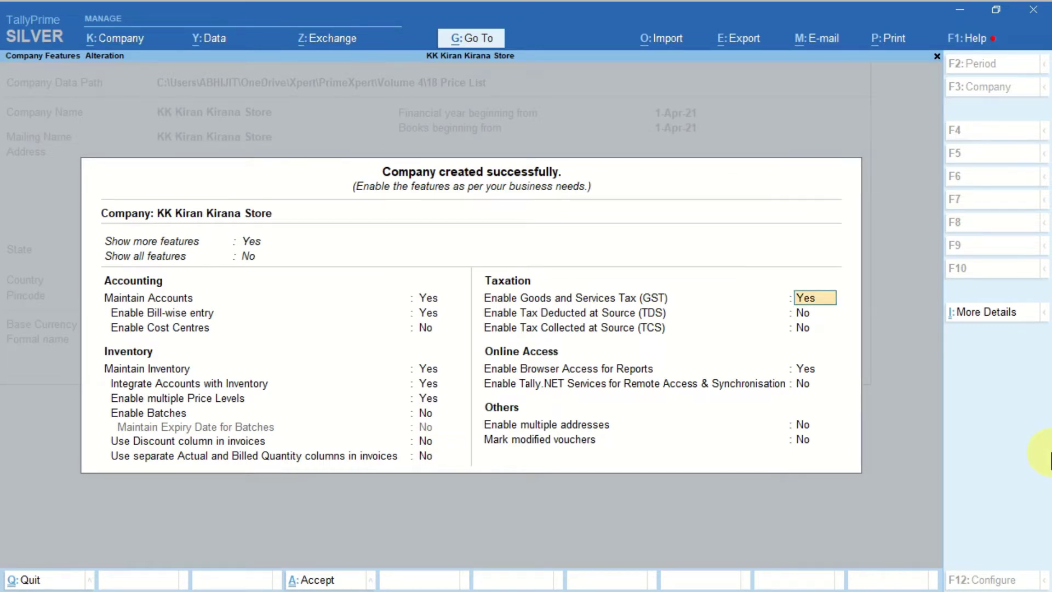
{"action": "type", "text": "N"}
{"action": "key", "text": "Return"}
{"action": "key", "text": "Return"}
{"action": "key", "text": "Return"}
{"action": "key", "text": "Return"}
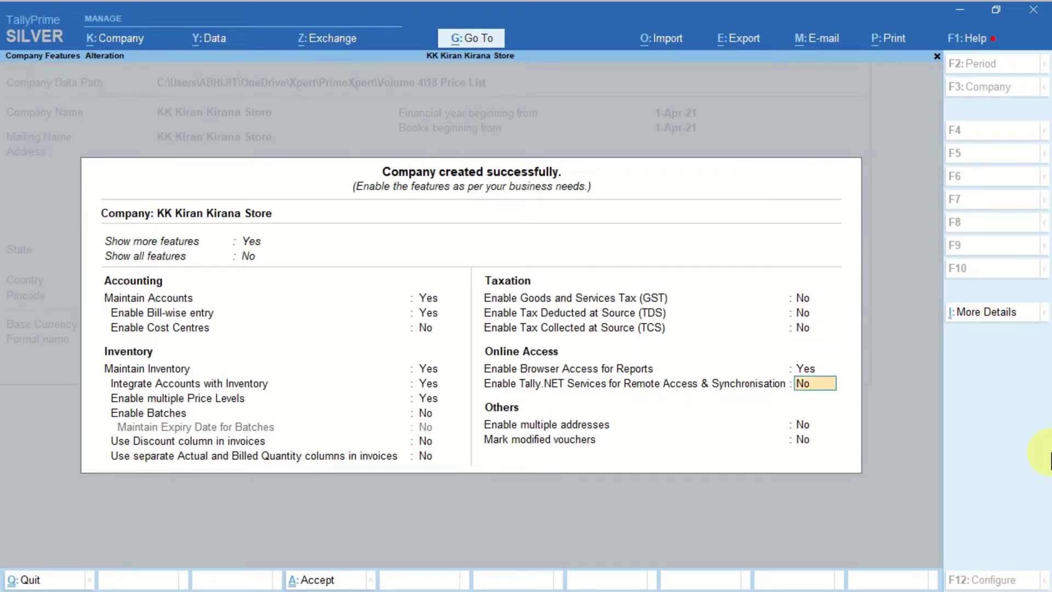
{"action": "key", "text": "Return"}
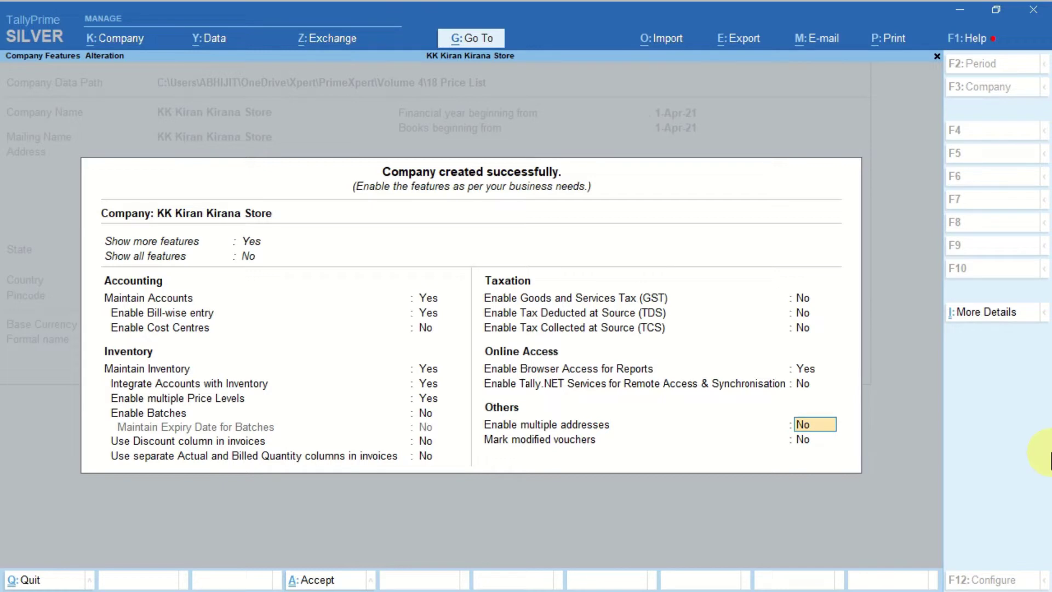
{"action": "key", "text": "Return"}
{"action": "key", "text": "Return"}
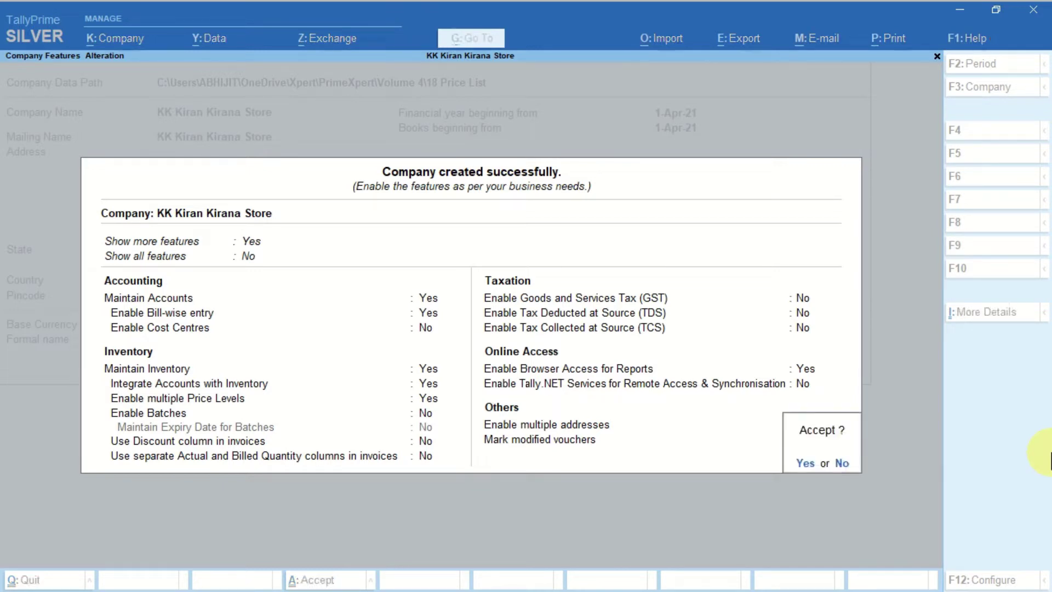
{"action": "key", "text": "Return"}
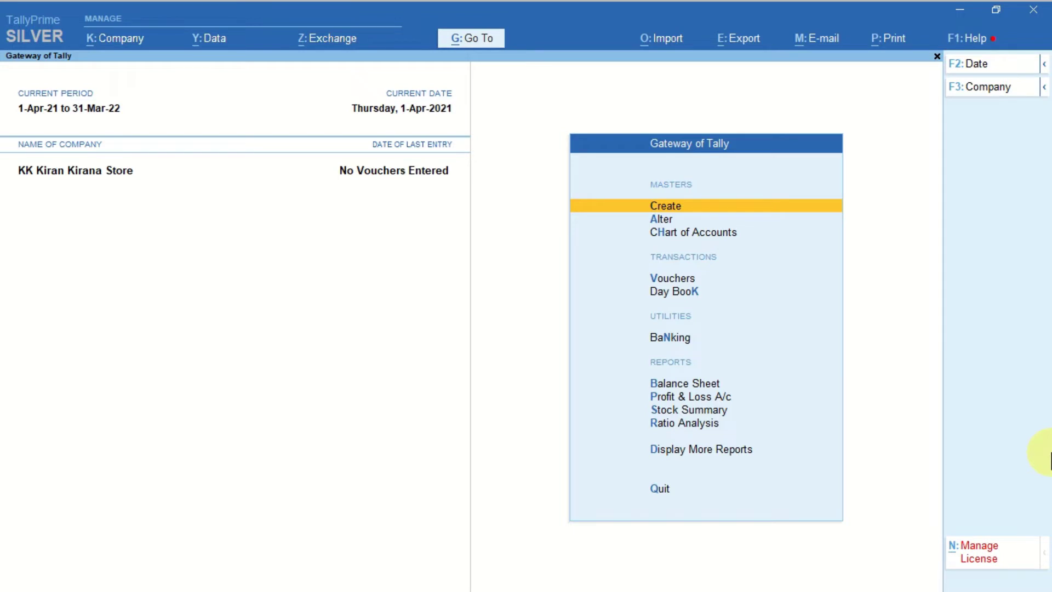
- Create a company price level named Credit and save it
{"action": "key", "text": "Return"}
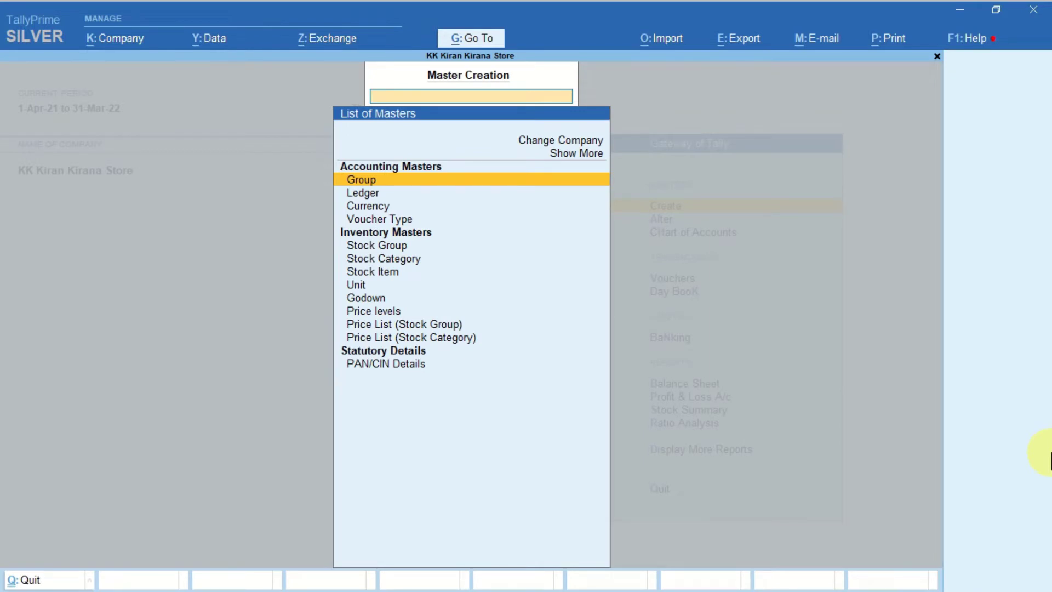
{"action": "key", "text": "Down"}
{"action": "key", "text": "Down"}
{"action": "key", "text": "Down"}
{"action": "key", "text": "Down"}
{"action": "key", "text": "Down"}
{"action": "key", "text": "Down"}
{"action": "key", "text": "Down"}
{"action": "key", "text": "Down"}
{"action": "key", "text": "Down"}
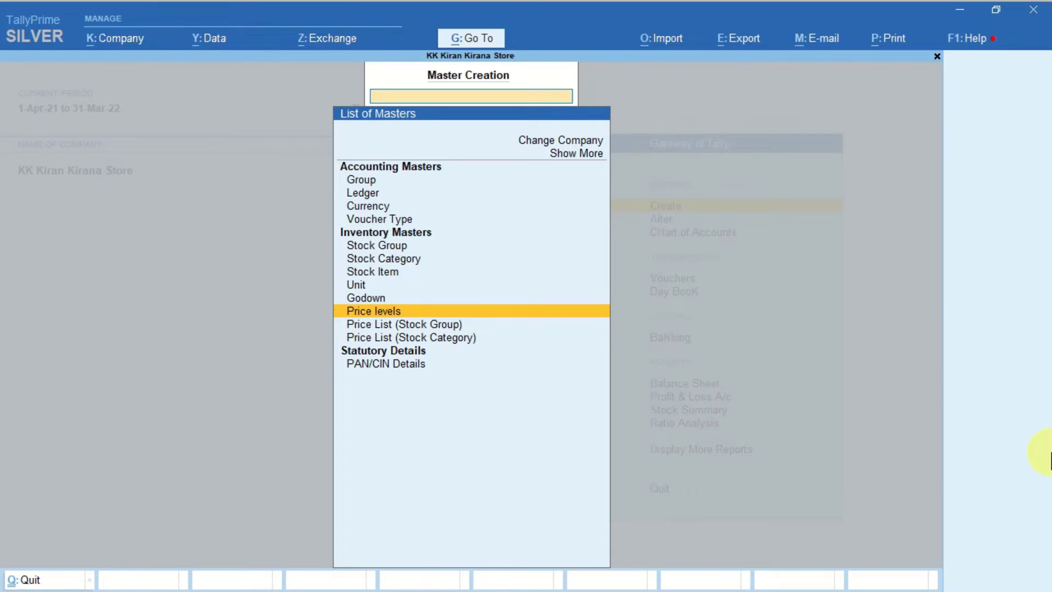
{"action": "key", "text": "Return"}
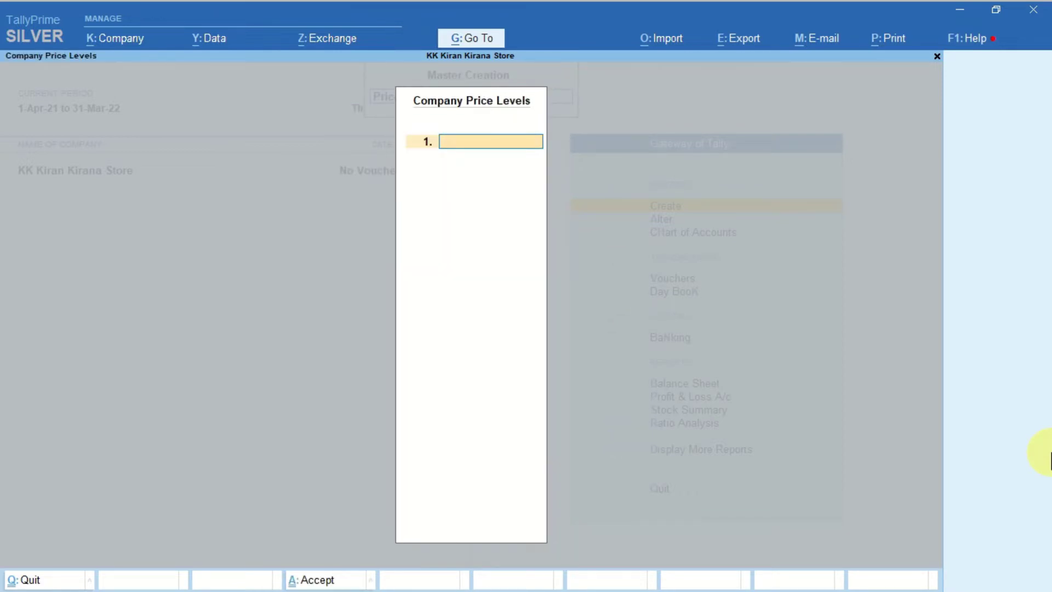
{"action": "type", "text": "Cred"}
{"action": "key", "text": "Return"}
{"action": "key", "text": "Return"}
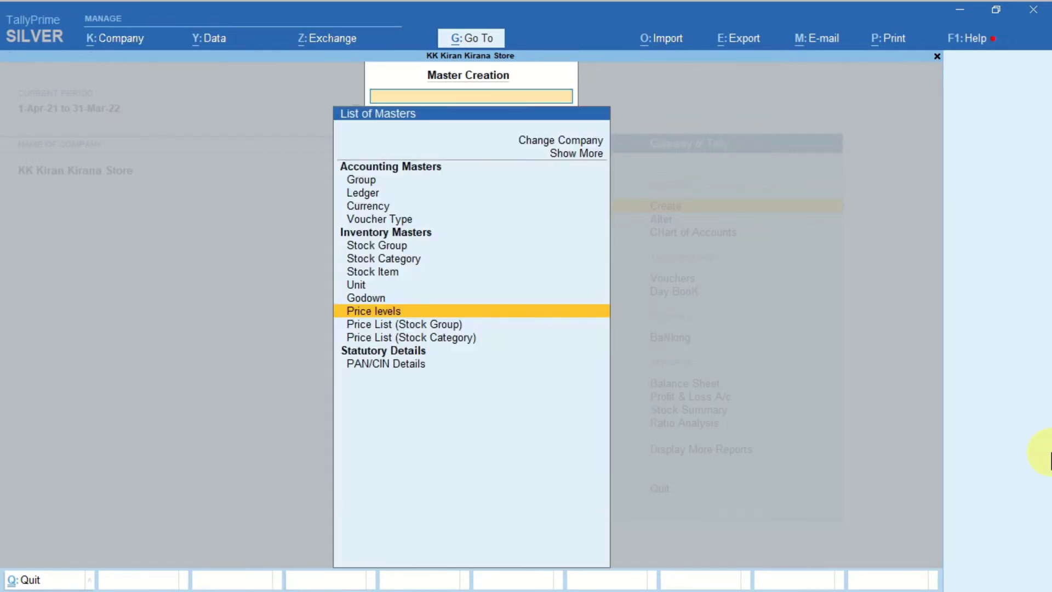
- Add Premium and Regular as the second and third company price levels, then return to the Gateway of Tally
{"action": "key", "text": "Return"}
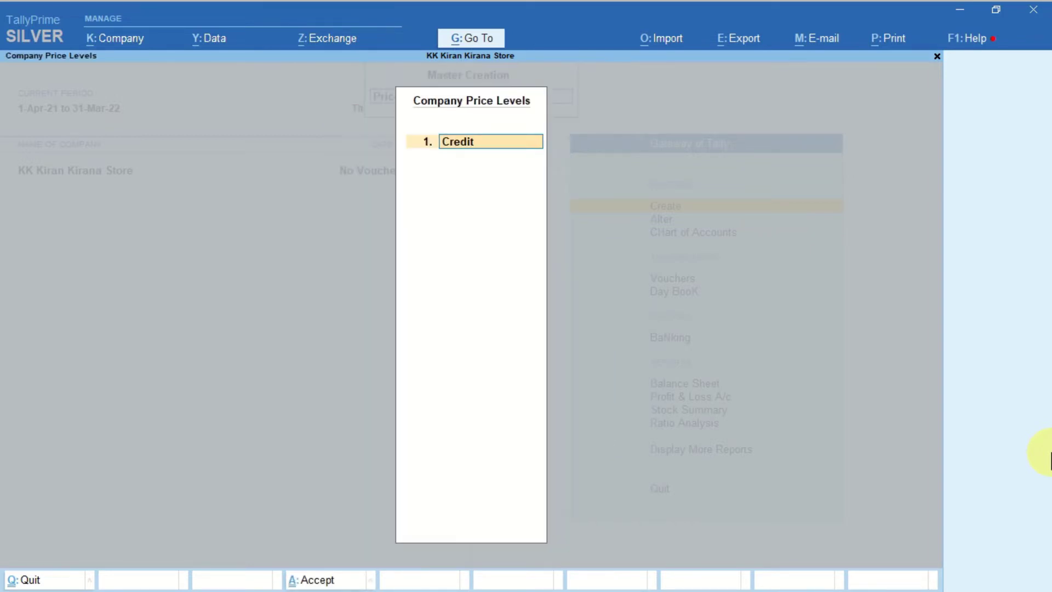
{"action": "key", "text": "Return"}
{"action": "type", "text": "Pr"}
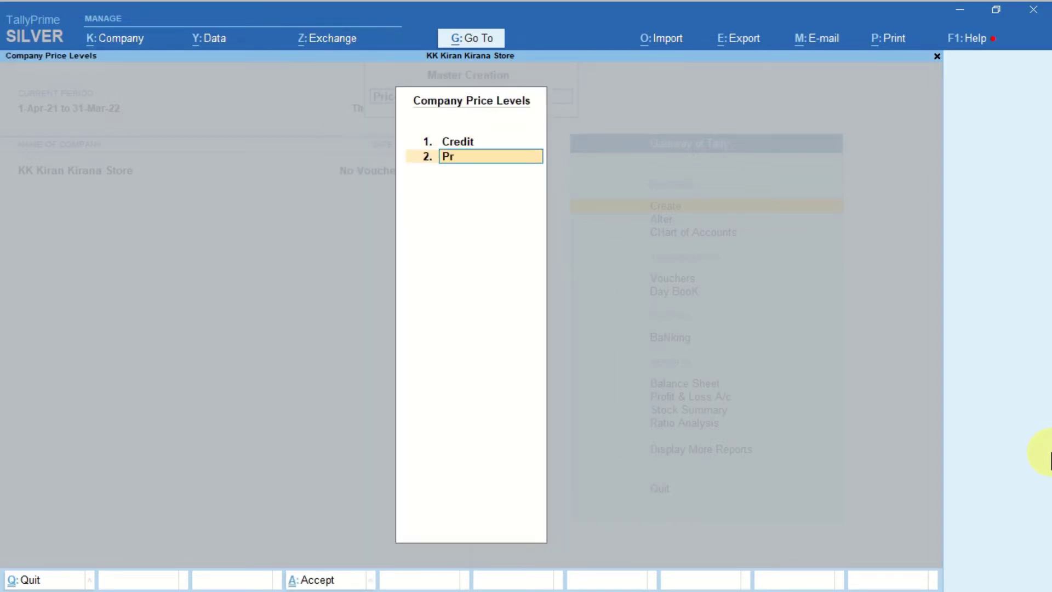
{"action": "type", "text": "emium"}
{"action": "key", "text": "Return"}
{"action": "type", "text": "Re"}
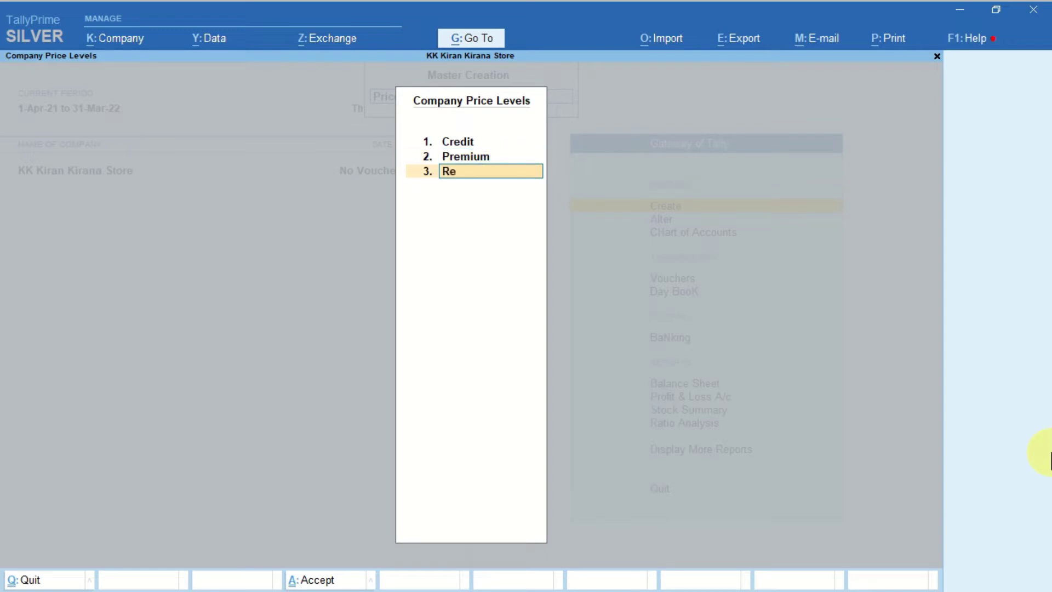
{"action": "type", "text": "gular"}
{"action": "key", "text": "Return"}
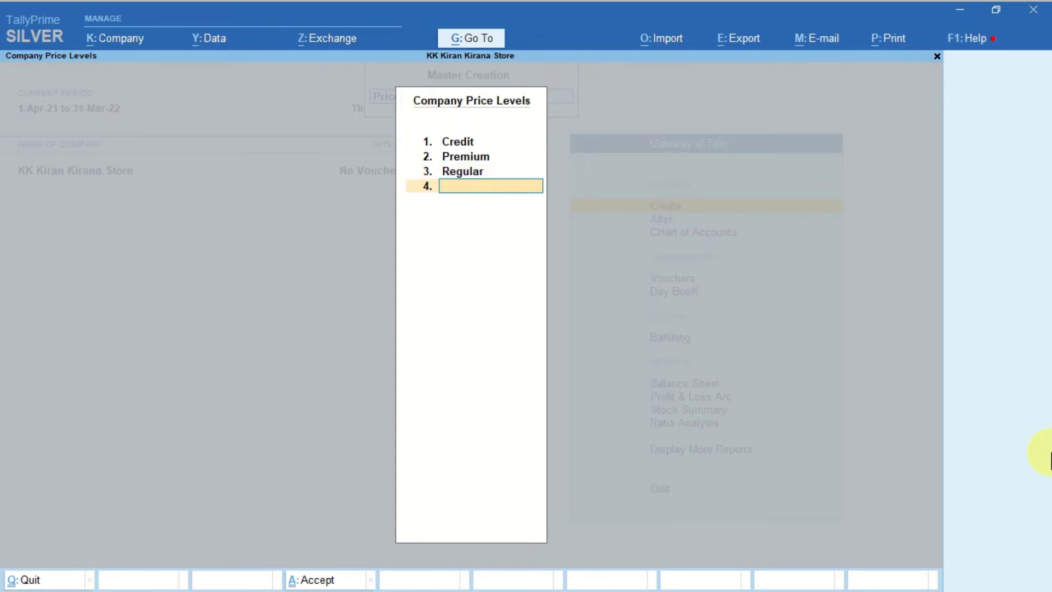
{"action": "key", "text": "Return"}
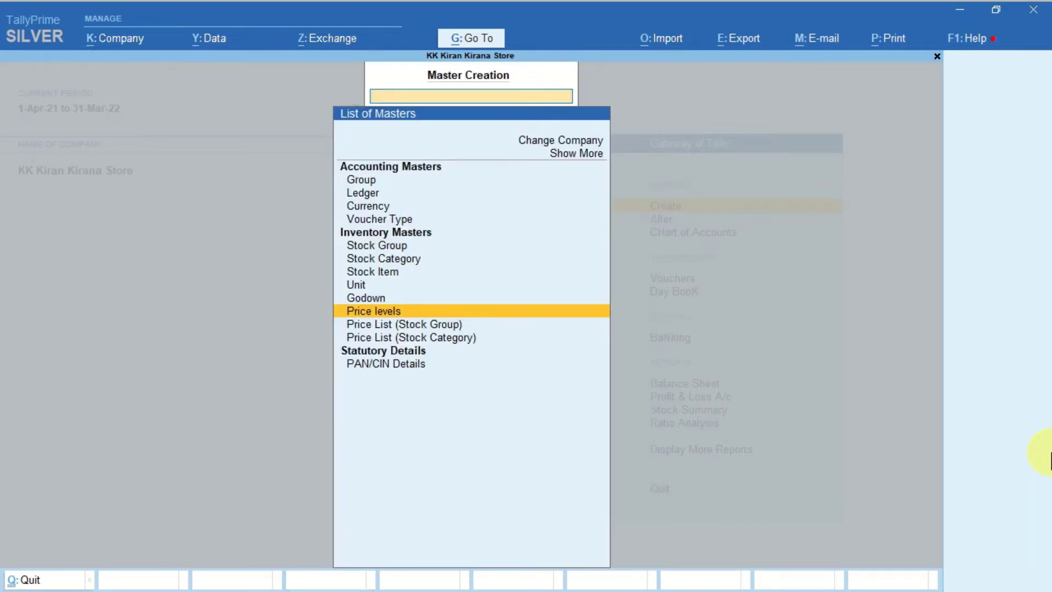
{"action": "key", "text": "Escape"}
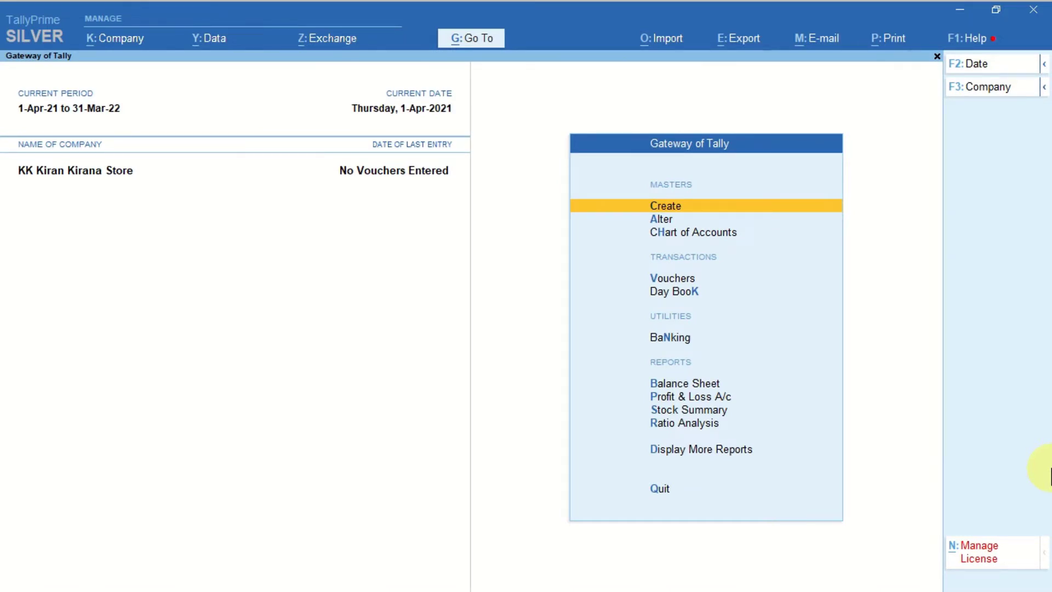
- Start a new ledger named Reputed Rice Merchants under the Sundry Creditors group
{"action": "key", "text": "Return"}
{"action": "key", "text": "Down"}
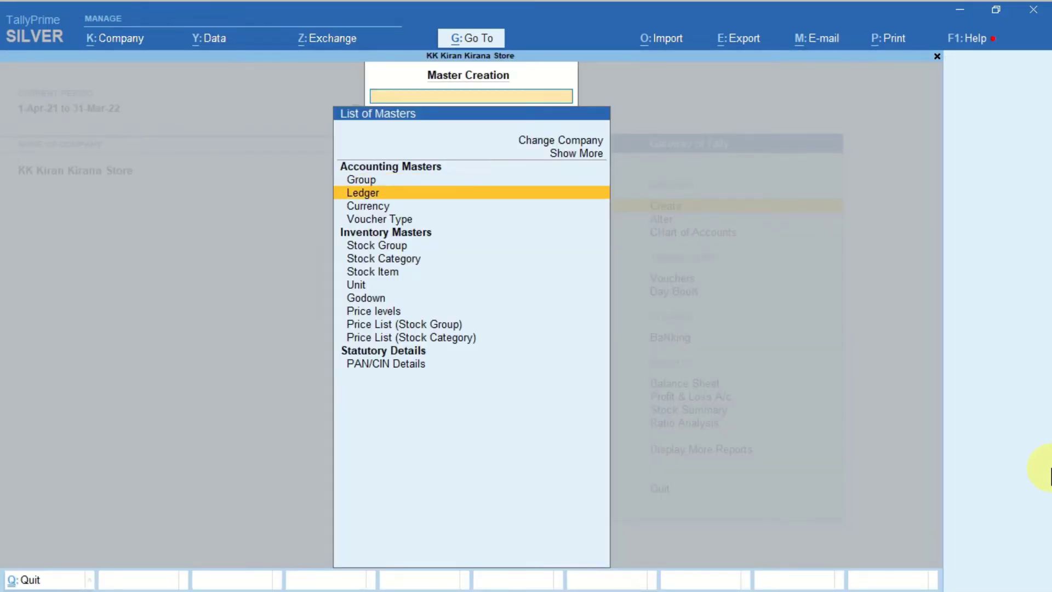
{"action": "key", "text": "Return"}
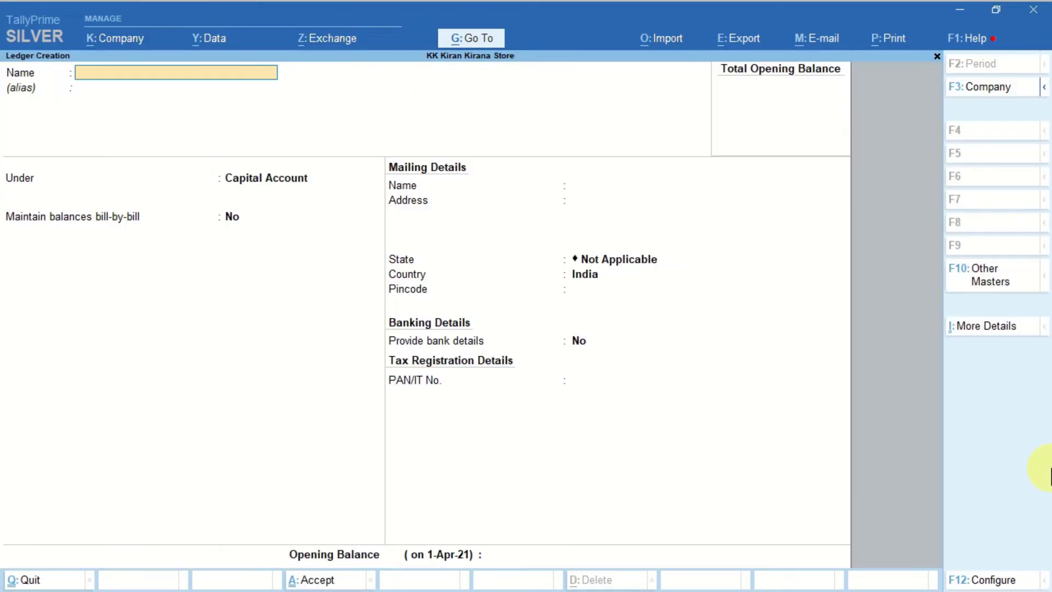
{"action": "type", "text": "Reputed Rice Merchants"}
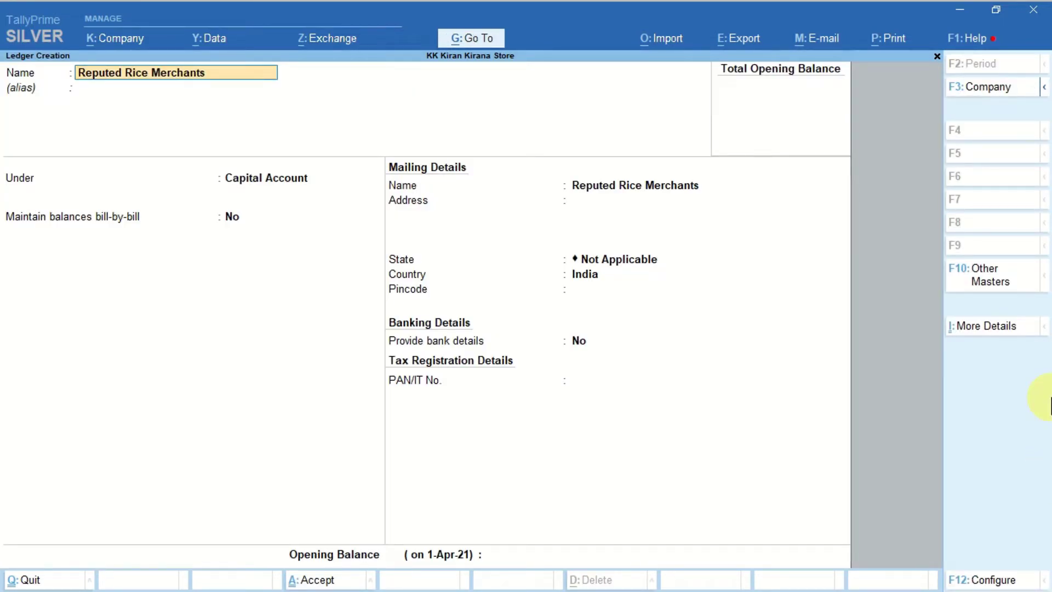
{"action": "key", "text": "Return"}
{"action": "key", "text": "Return"}
{"action": "type", "text": "Sun"}
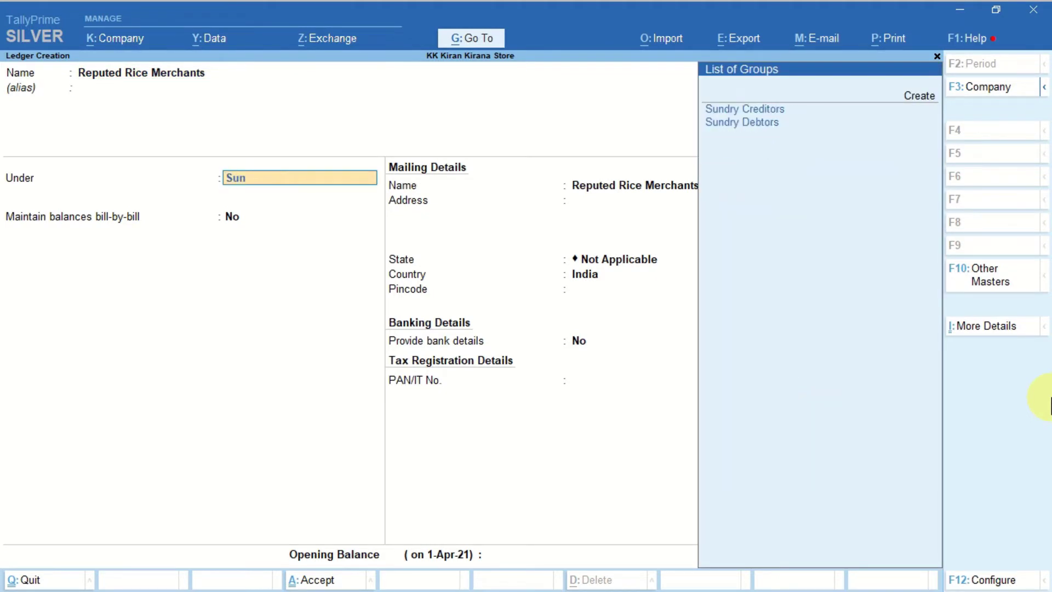
{"action": "key", "text": "Return"}
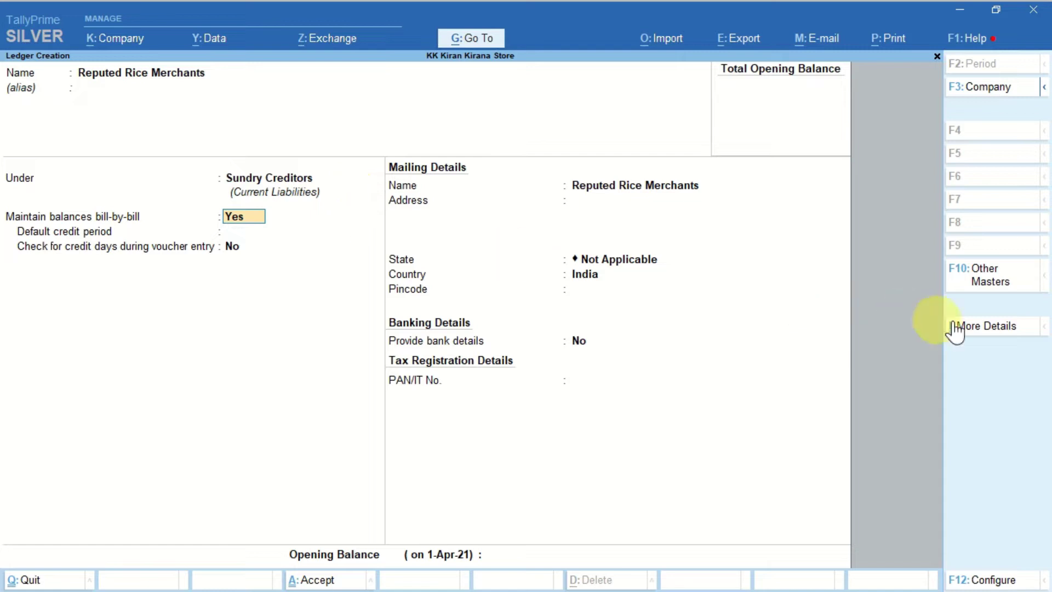
- Set the ledger's price level applicability to Not Applicable through its additional details
{"action": "left_click", "coordinate": [992, 330]}
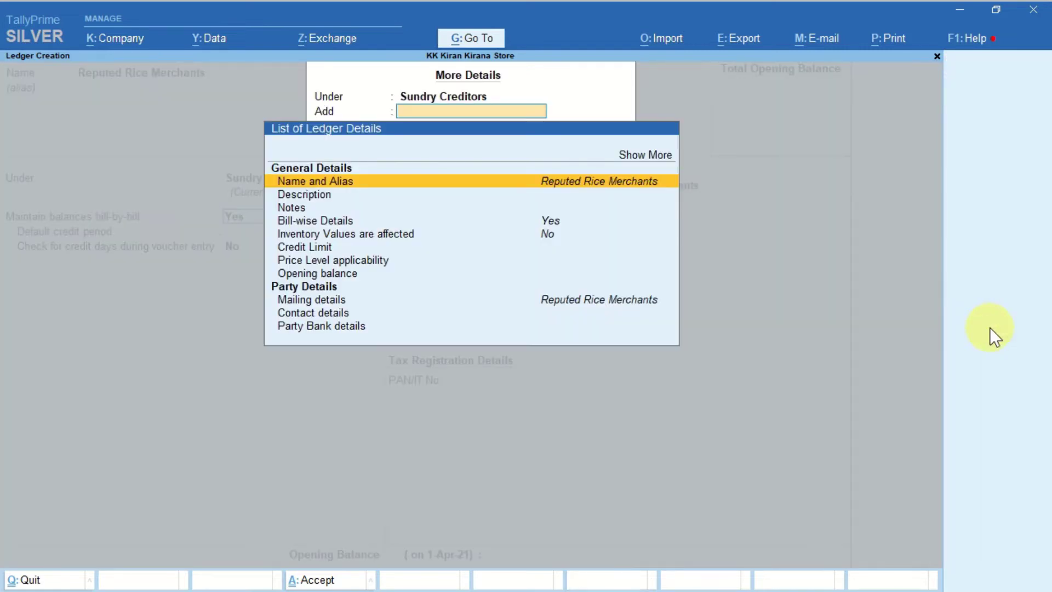
{"action": "key", "text": "Down"}
{"action": "key", "text": "Down"}
{"action": "key", "text": "Down"}
{"action": "key", "text": "Down"}
{"action": "key", "text": "Down"}
{"action": "key", "text": "Down"}
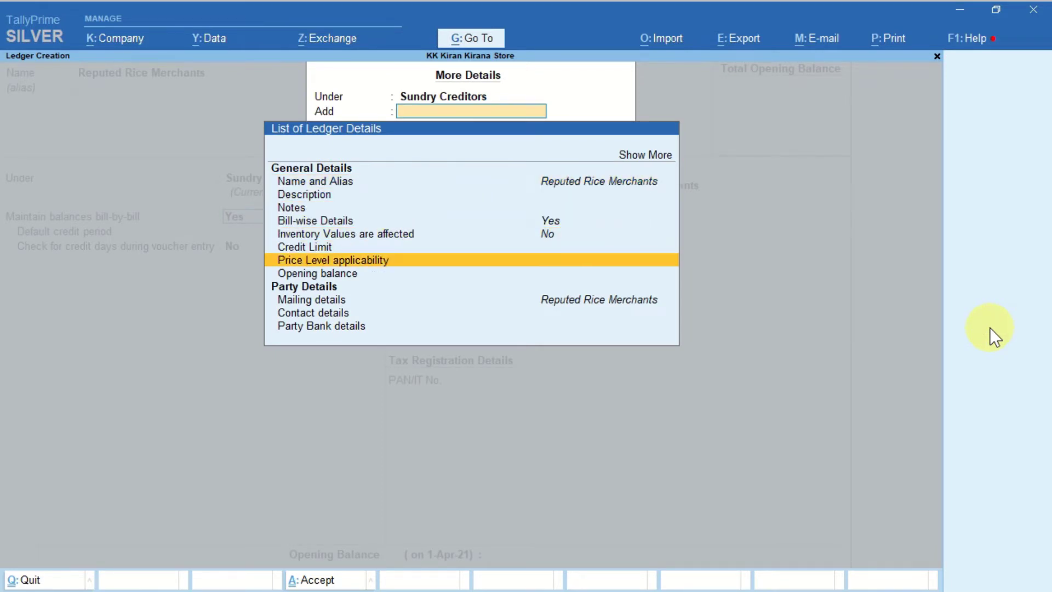
{"action": "key", "text": "Return"}
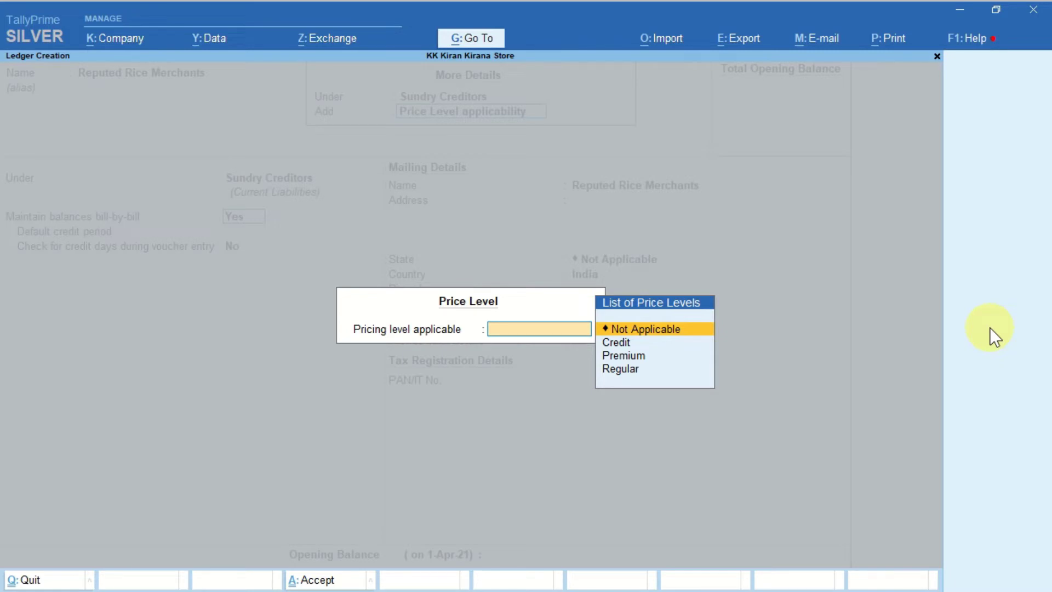
{"action": "key", "text": "Return"}
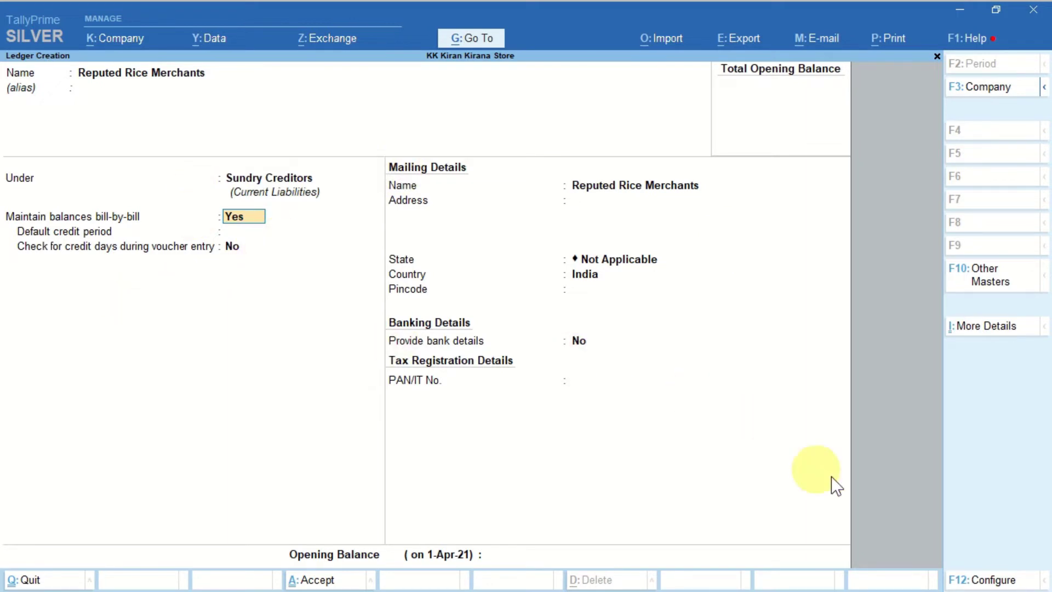
- Configure ledger creation to use price levels for party ledgers and accept the configuration
{"action": "left_click", "coordinate": [1010, 585]}
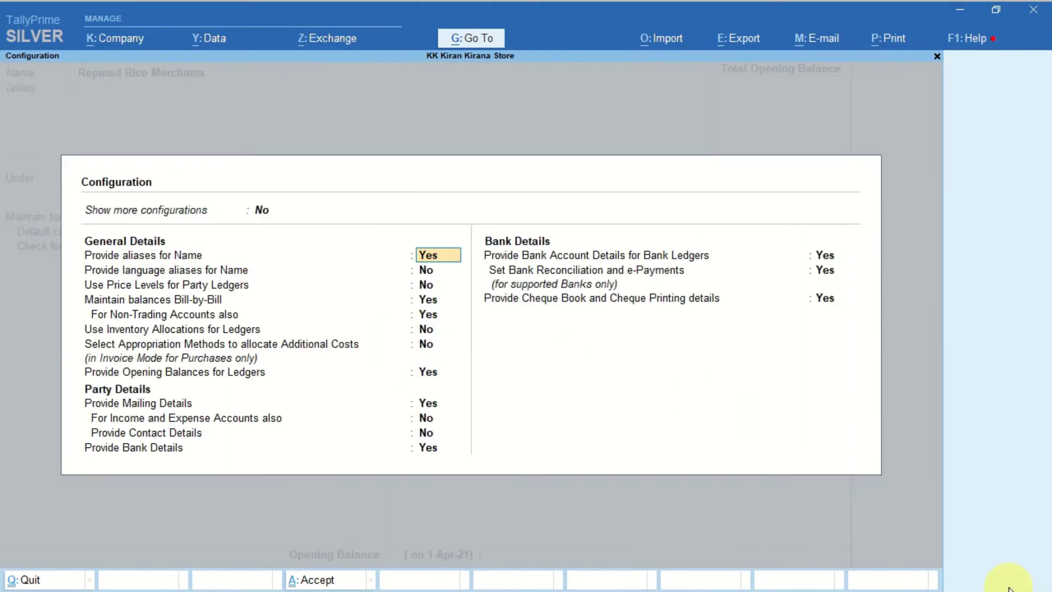
{"action": "key", "text": "Return"}
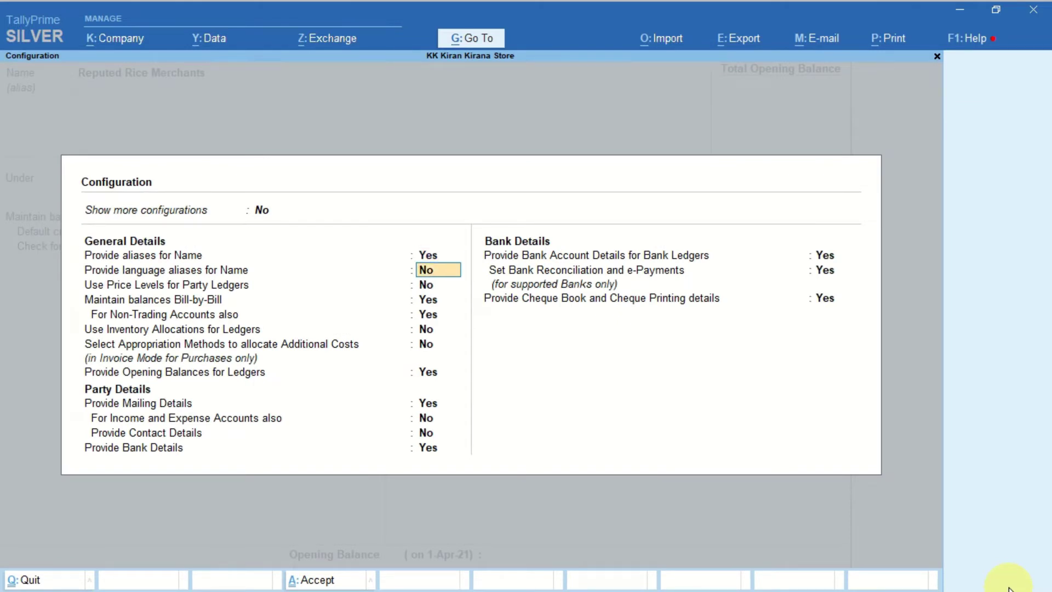
{"action": "key", "text": "Return"}
{"action": "key", "text": "Return"}
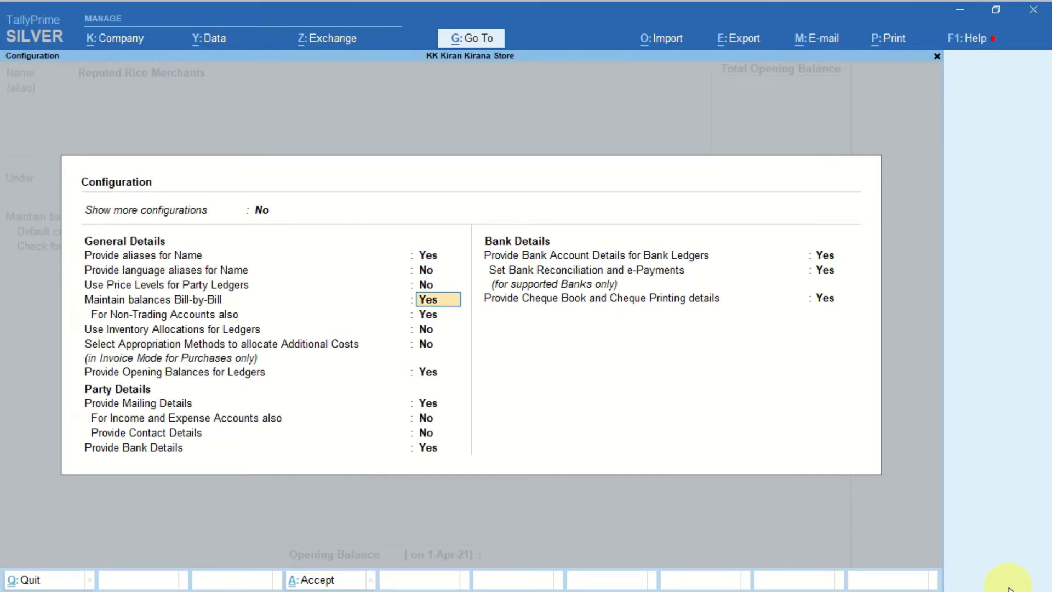
{"action": "key", "text": "Up"}
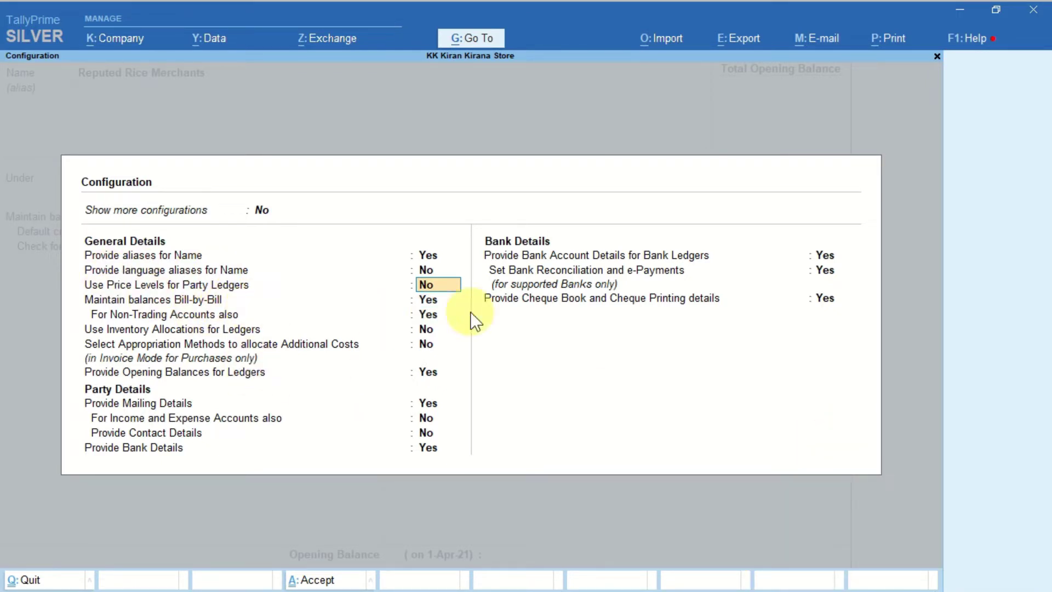
{"action": "type", "text": "Y"}
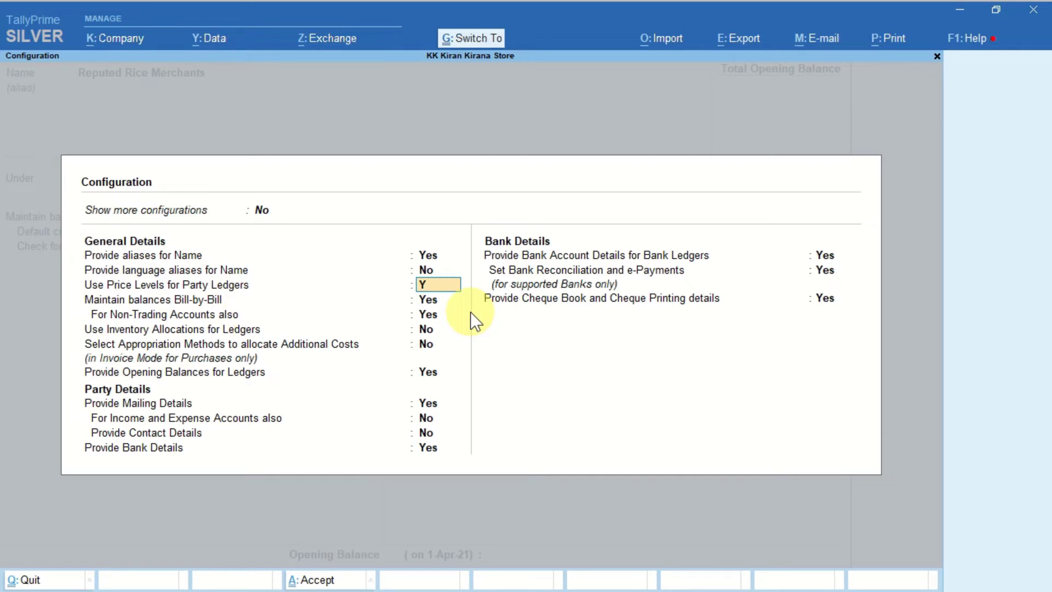
{"action": "key", "text": "ctrl+a"}
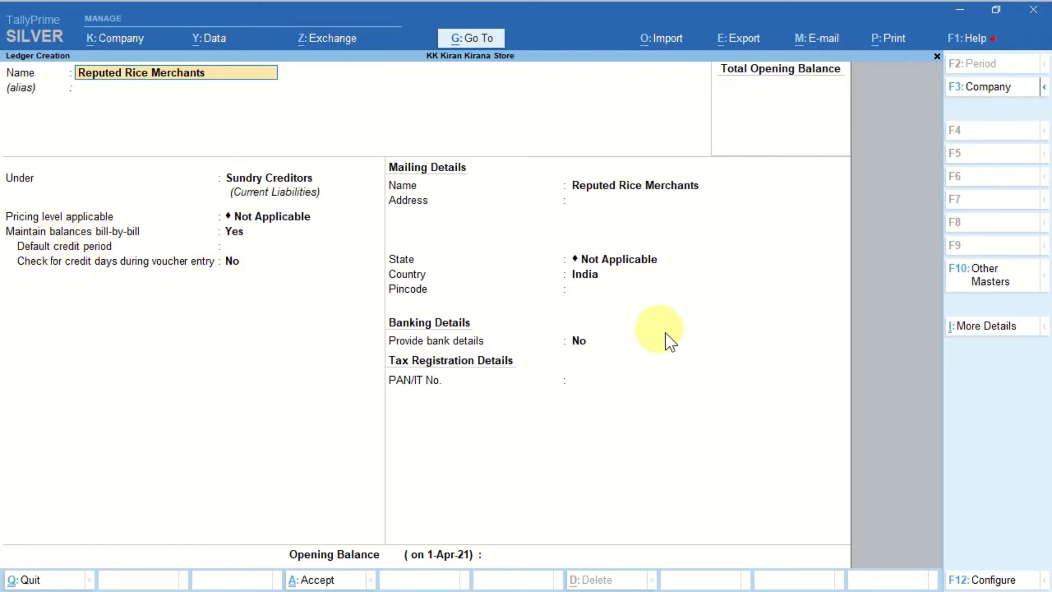
- Keep the pricing level of Reputed Rice Merchants as Not Applicable and save the ledger with the remaining defaults
{"action": "key", "text": "Return"}
{"action": "key", "text": "Return"}
{"action": "key", "text": "Return"}
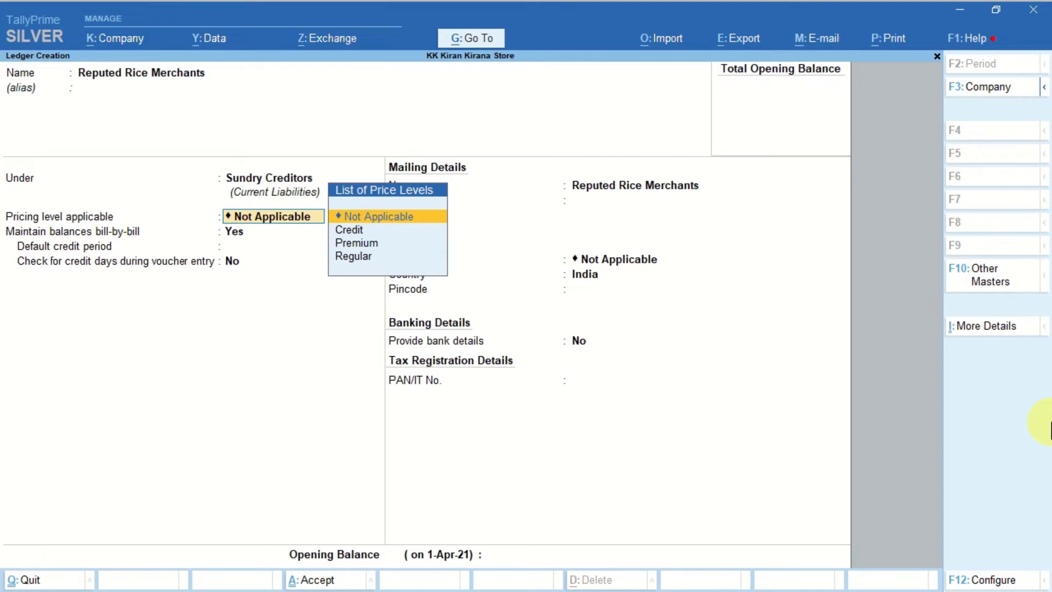
{"action": "key", "text": "Return"}
{"action": "key", "text": "Return"}
{"action": "key", "text": "Return"}
{"action": "key", "text": "Return"}
{"action": "key", "text": "Return"}
{"action": "key", "text": "Return"}
{"action": "key", "text": "Return"}
{"action": "key", "text": "Return"}
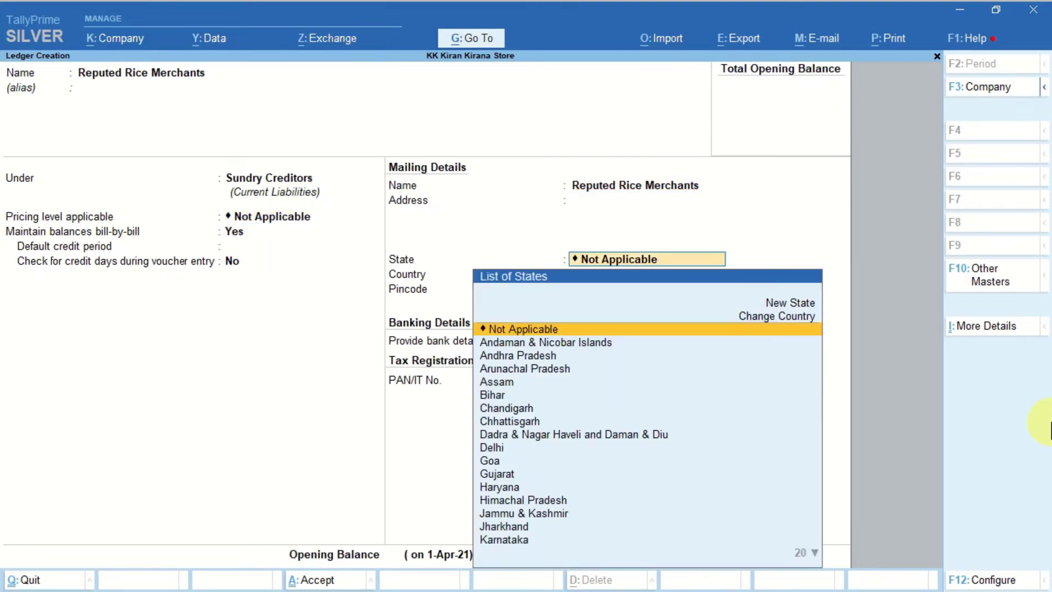
{"action": "key", "text": "Return"}
{"action": "key", "text": "Return"}
{"action": "key", "text": "Return"}
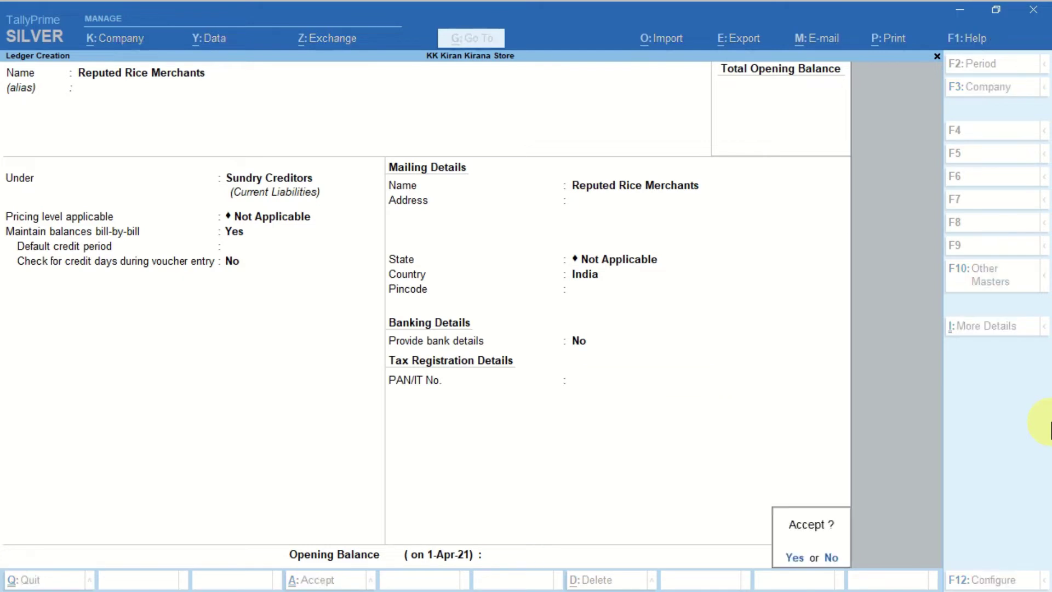
{"action": "key", "text": "Return"}
- Start a ledger with the first customer's full name and place it under the Sundry Debtors group
{"action": "key", "text": "ctrl"}
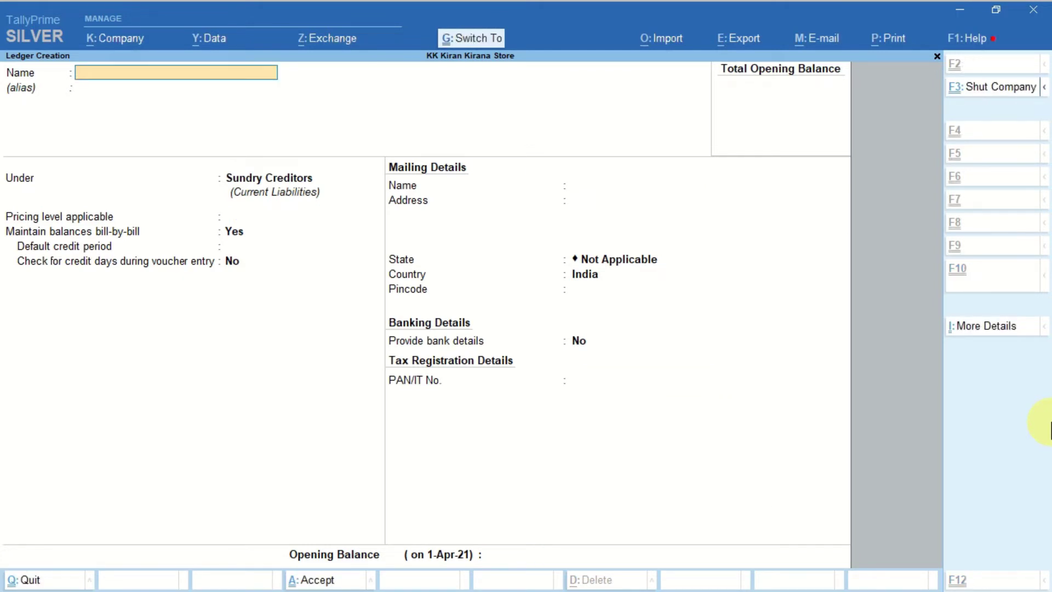
{"action": "type", "text": "Tilakjung Singh Thakuri"}
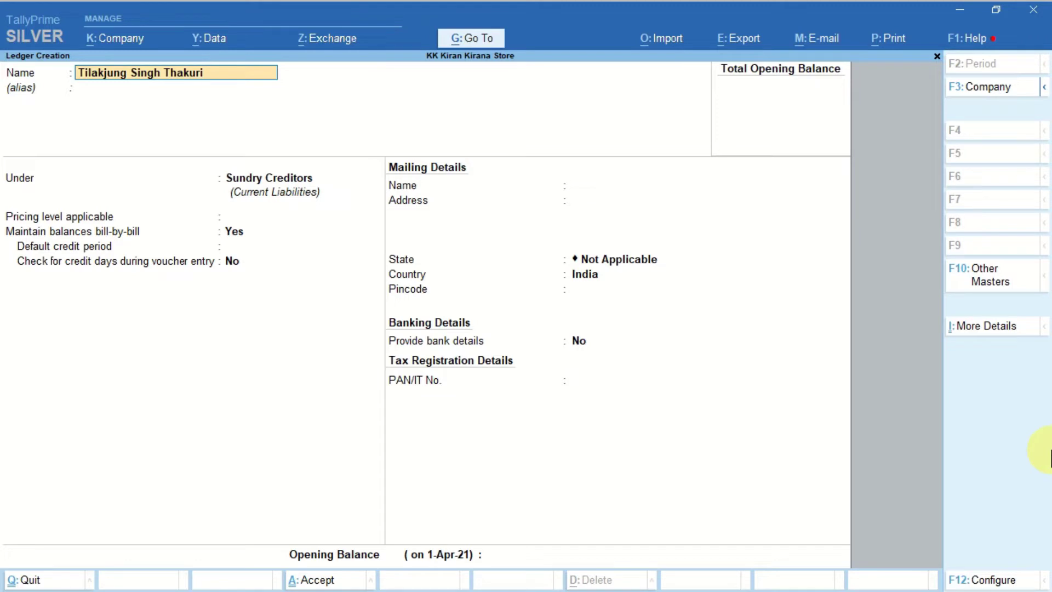
{"action": "key", "text": "Return"}
{"action": "key", "text": "Return"}
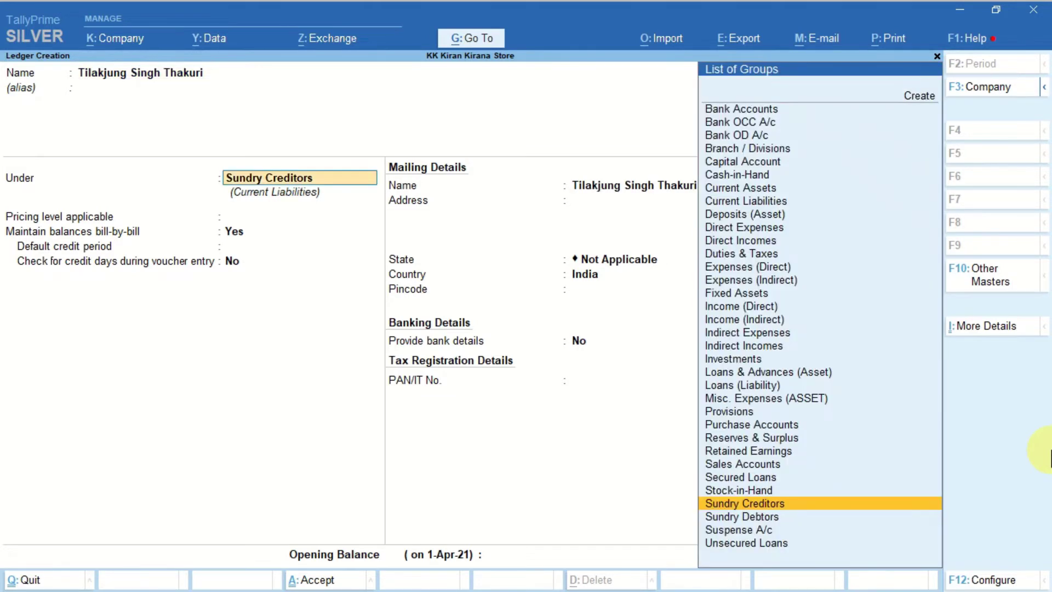
{"action": "type", "text": "du"}
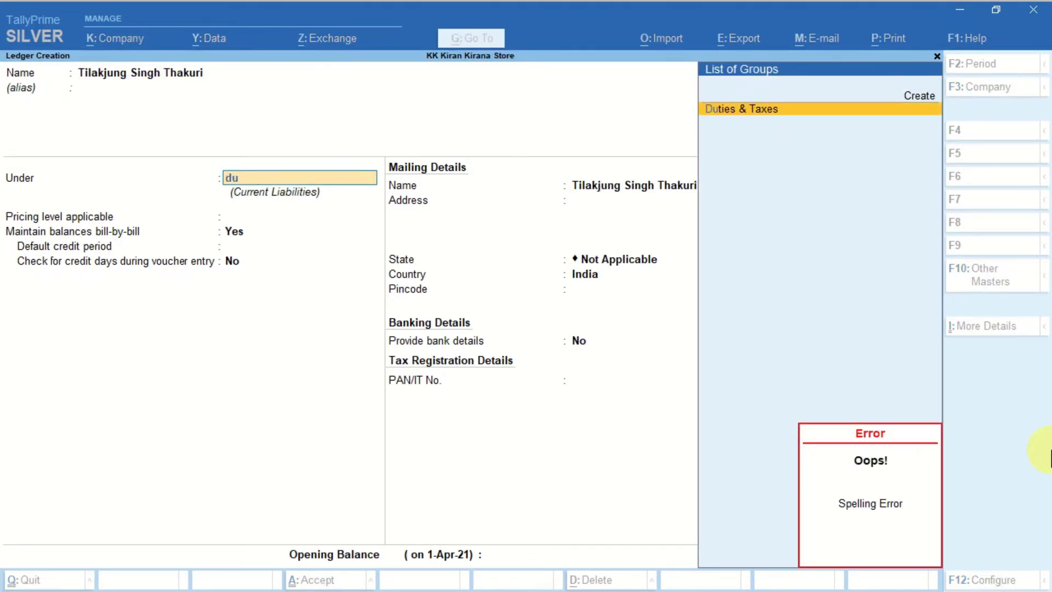
{"action": "key", "text": "BackSpace"}
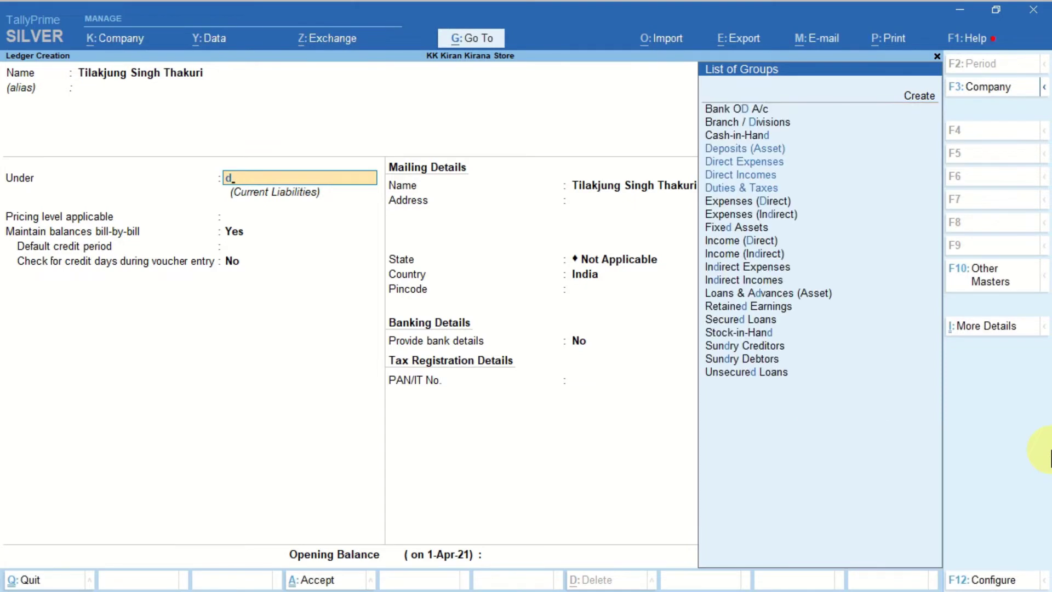
{"action": "type", "text": "eb"}
{"action": "key", "text": "Return"}
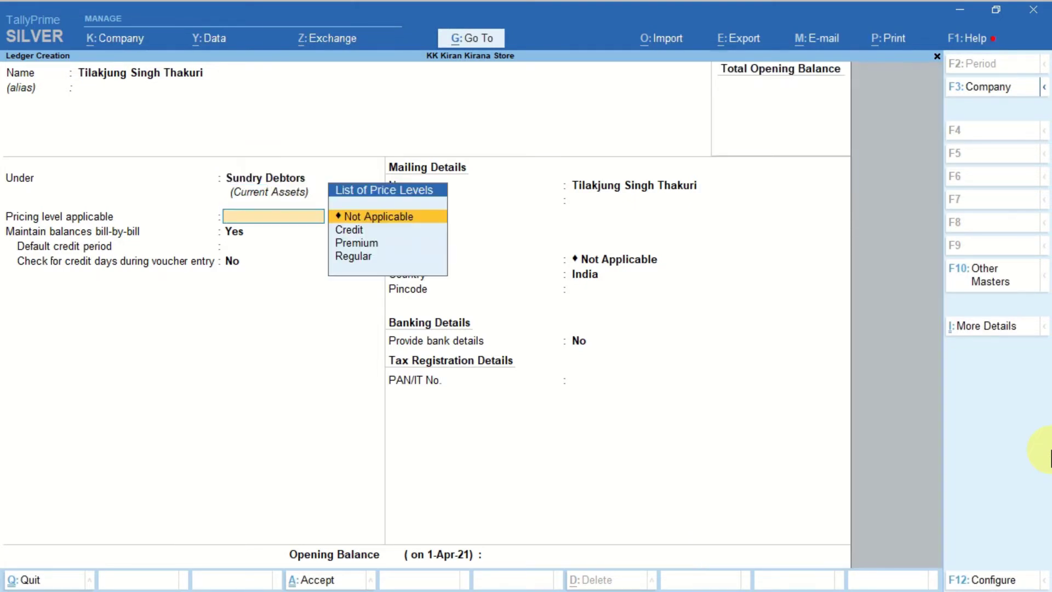
- Assign the Premium price level to the first customer's ledger and save it with the remaining defaults
{"action": "key", "text": "Down"}
{"action": "key", "text": "Down"}
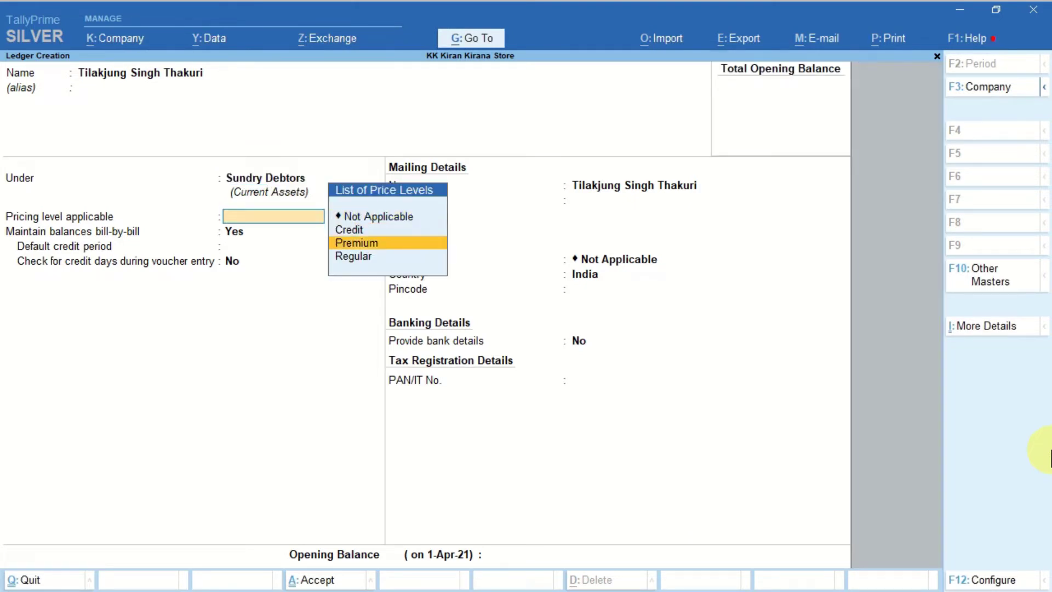
{"action": "key", "text": "Return"}
{"action": "key", "text": "Return"}
{"action": "key", "text": "Return"}
{"action": "key", "text": "Return"}
{"action": "key", "text": "Return"}
{"action": "key", "text": "Return"}
{"action": "key", "text": "Return"}
{"action": "key", "text": "Return"}
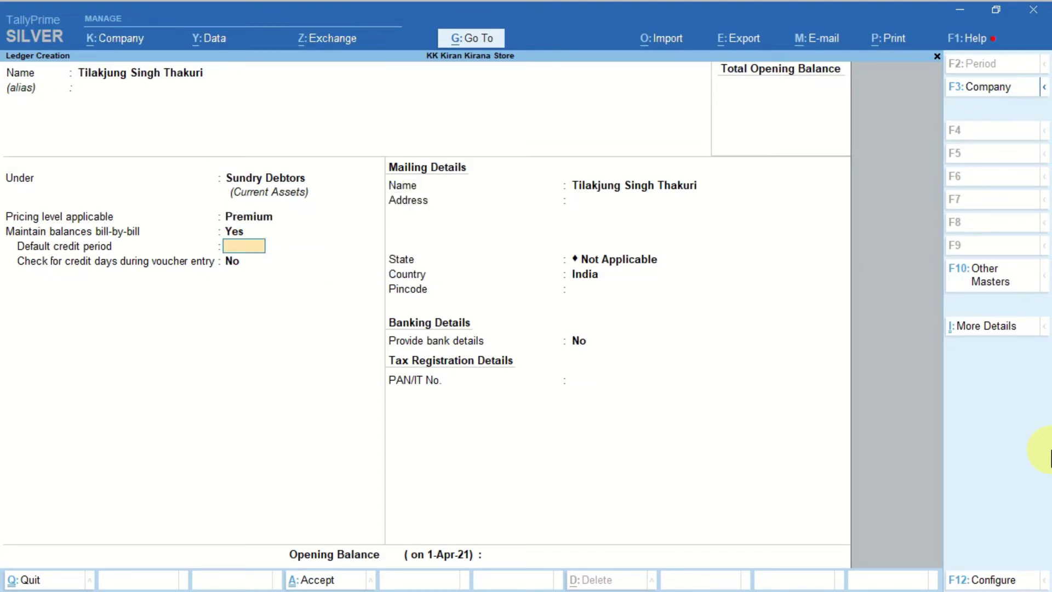
{"action": "key", "text": "Return"}
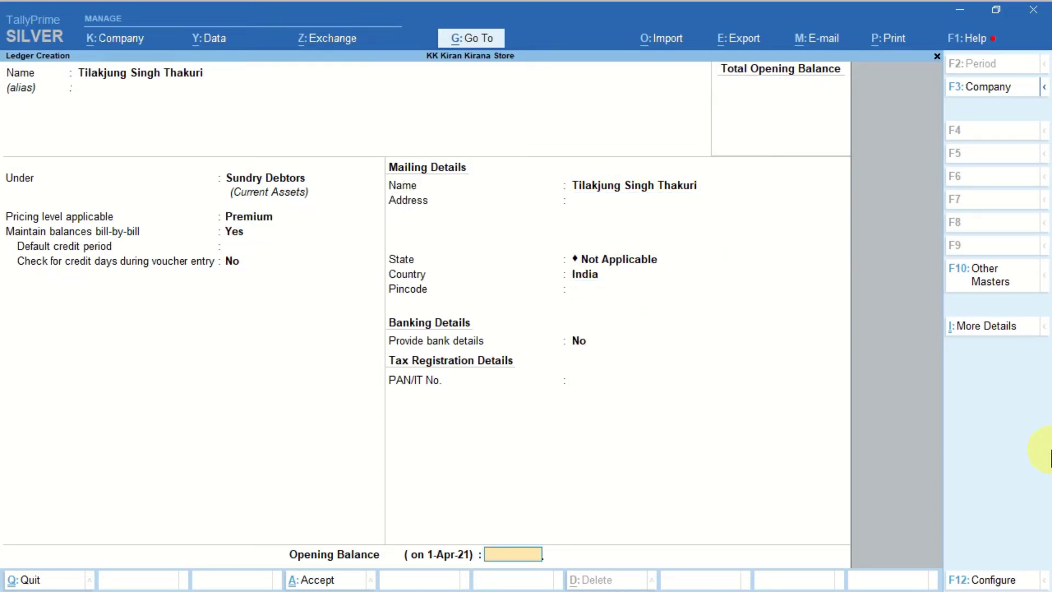
{"action": "key", "text": "Return"}
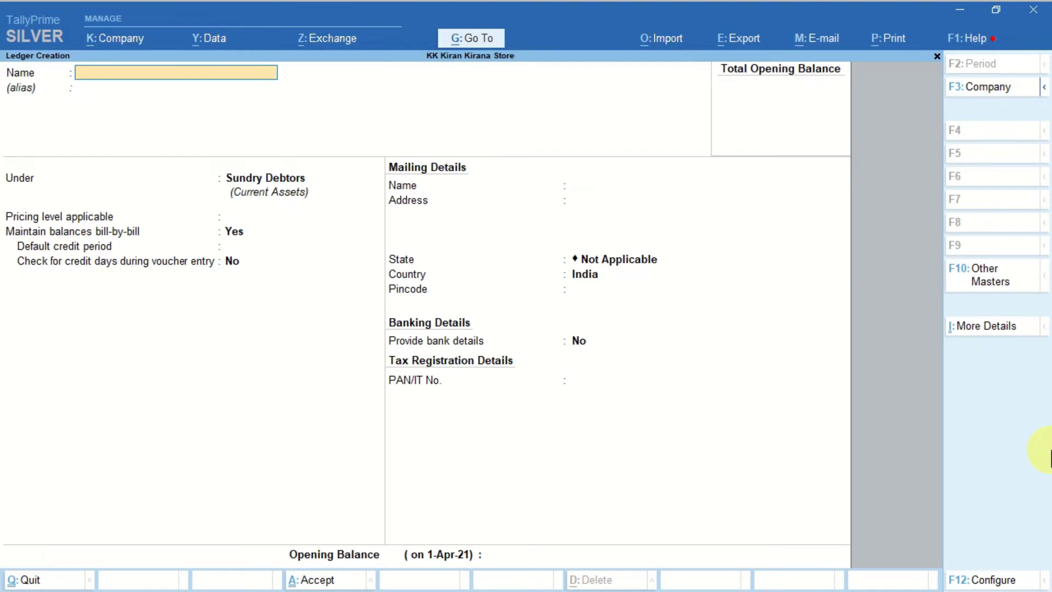
- Start a ledger with the second customer's full name, keeping it under the Sundry Debtors group
{"action": "key", "text": "ctrl+alt+v"}
{"action": "key", "text": "Return"}
{"action": "key", "text": "Return"}
{"action": "key", "text": "Return"}
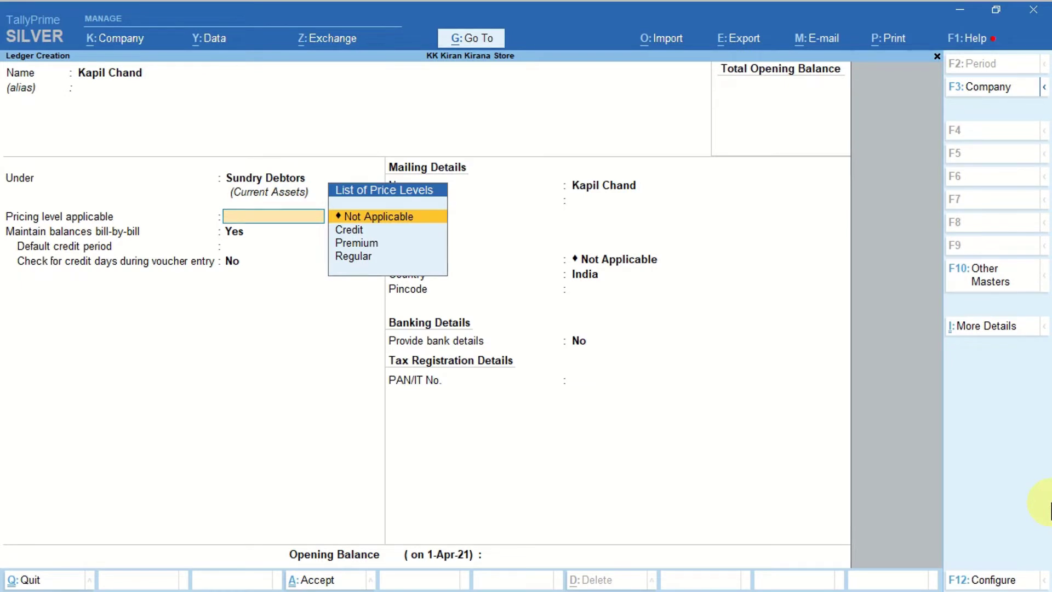
- Assign the Credit price level to the second customer's ledger and save it with the remaining defaults
{"action": "key", "text": "Down"}
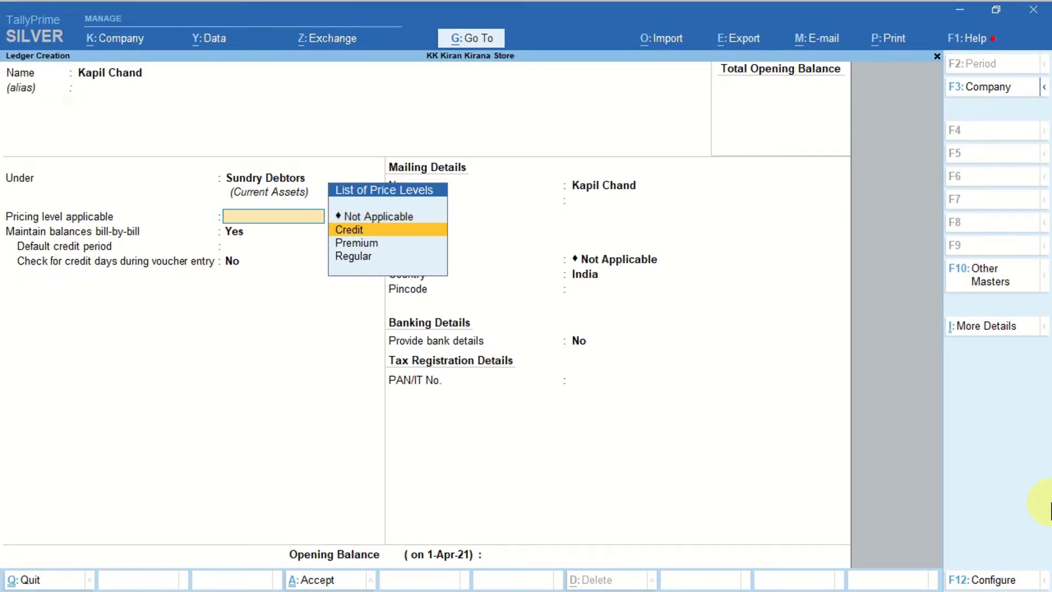
{"action": "key", "text": "Return"}
{"action": "key", "text": "Return"}
{"action": "key", "text": "Return"}
{"action": "key", "text": "Return"}
{"action": "key", "text": "Return"}
{"action": "key", "text": "Return"}
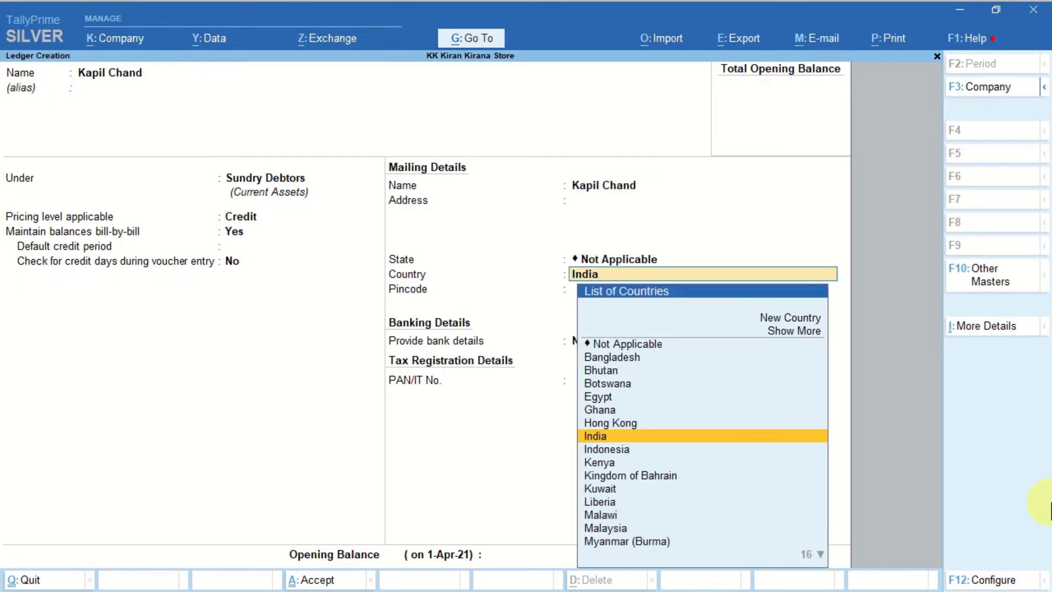
{"action": "key", "text": "Return"}
{"action": "key", "text": "Return"}
{"action": "key", "text": "Return"}
{"action": "key", "text": "Return"}
{"action": "key", "text": "Return"}
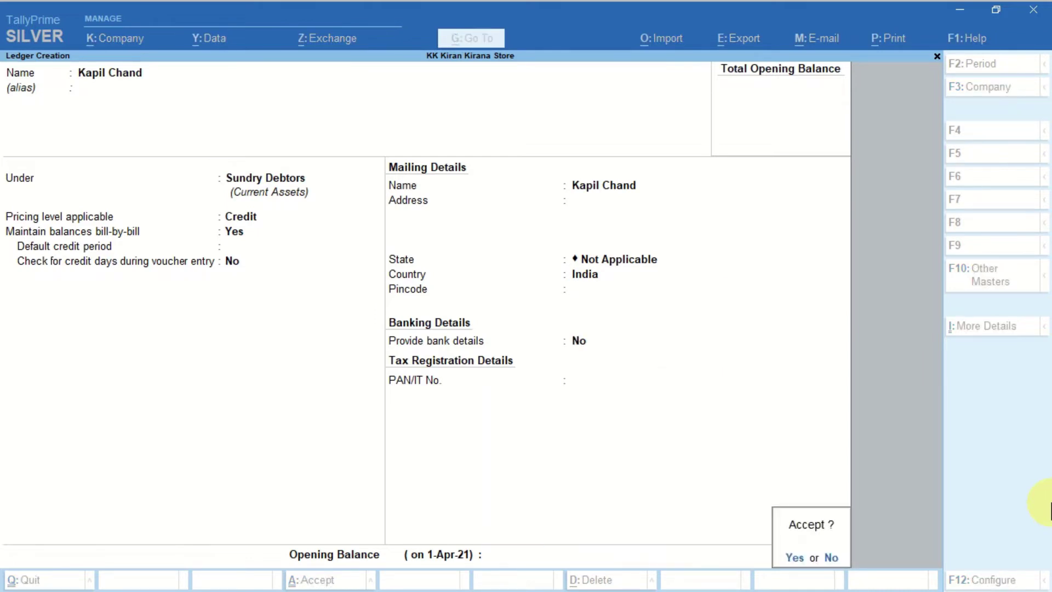
{"action": "key", "text": "Return"}
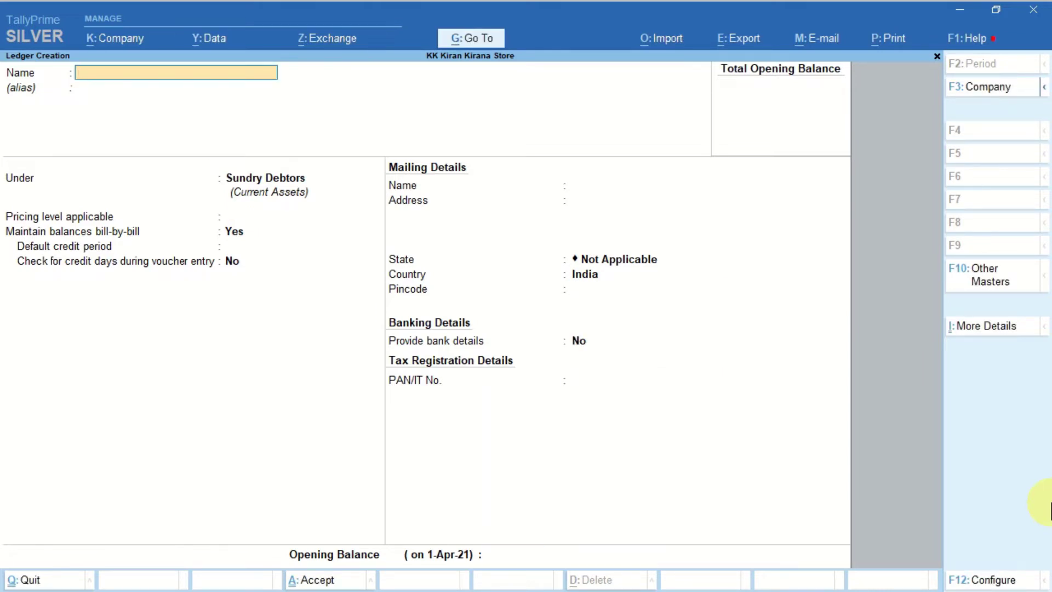
- Fill in a new ledger named Purchase A/c under the Purchase Accounts group, without an opening balance
{"action": "type", "text": "Purchase A/c"}
{"action": "key", "text": "Return"}
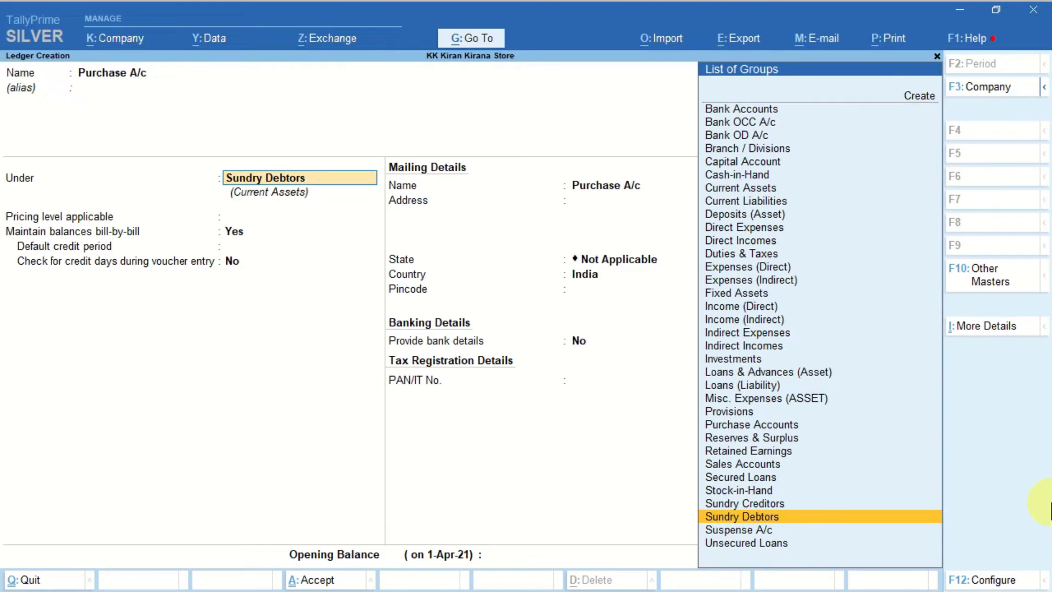
{"action": "type", "text": "Pu"}
{"action": "key", "text": "Return"}
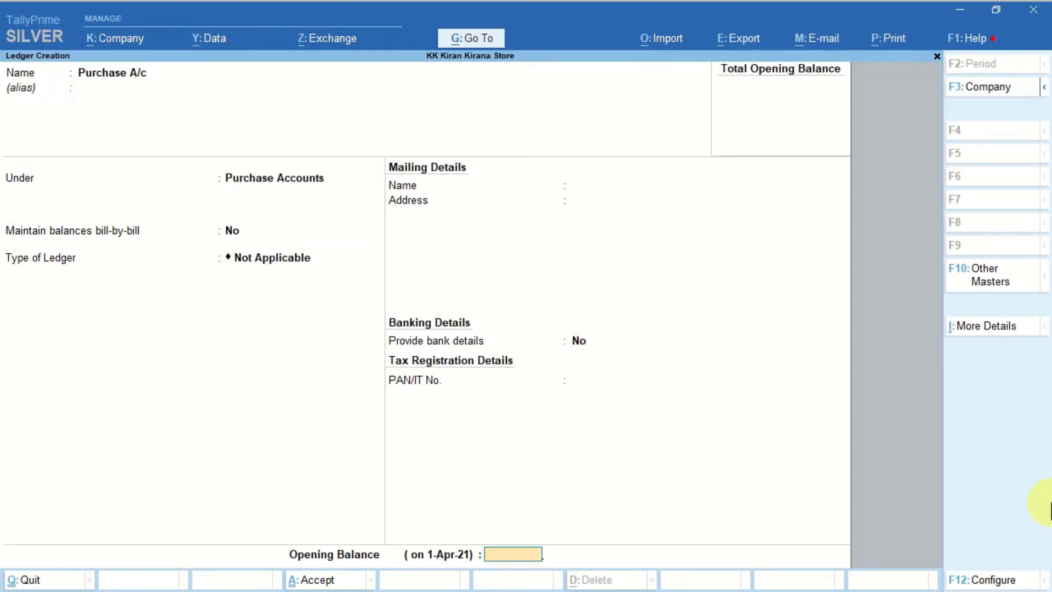
{"action": "key", "text": "Return"}
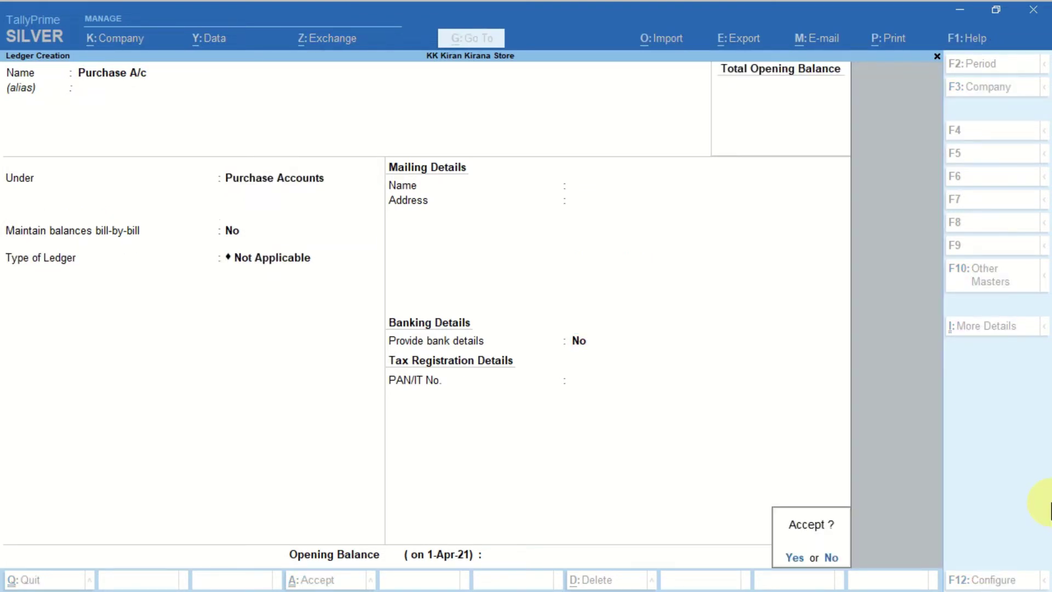
- Save the purchase ledger, create a Sales A/c ledger under the Sales Accounts group, and leave ledger creation
{"action": "type", "text": "ySales A/c"}
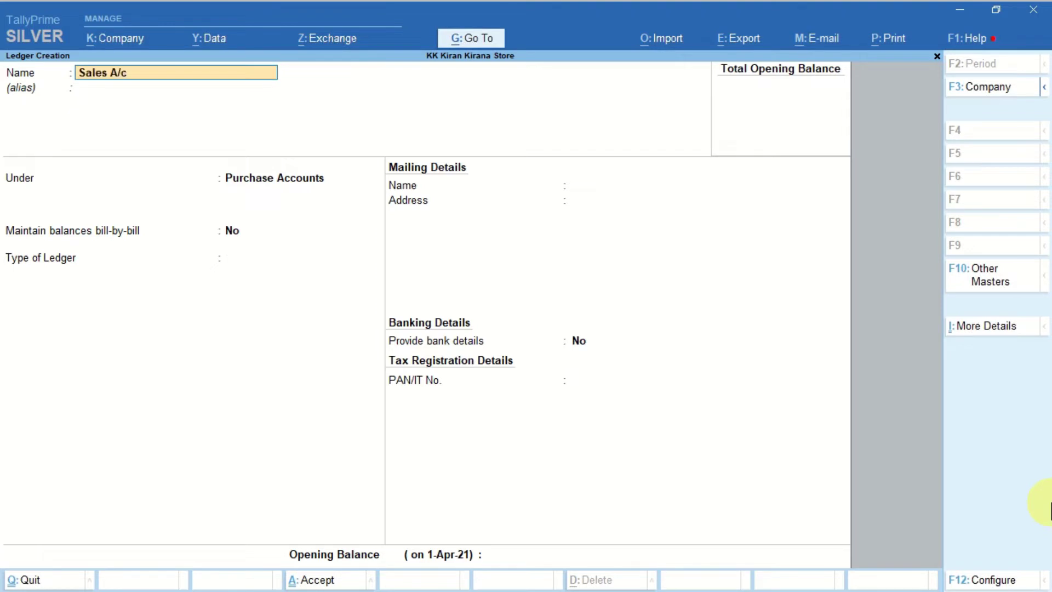
{"action": "key", "text": "Return"}
{"action": "key", "text": "Return"}
{"action": "type", "text": "Sales A/c"}
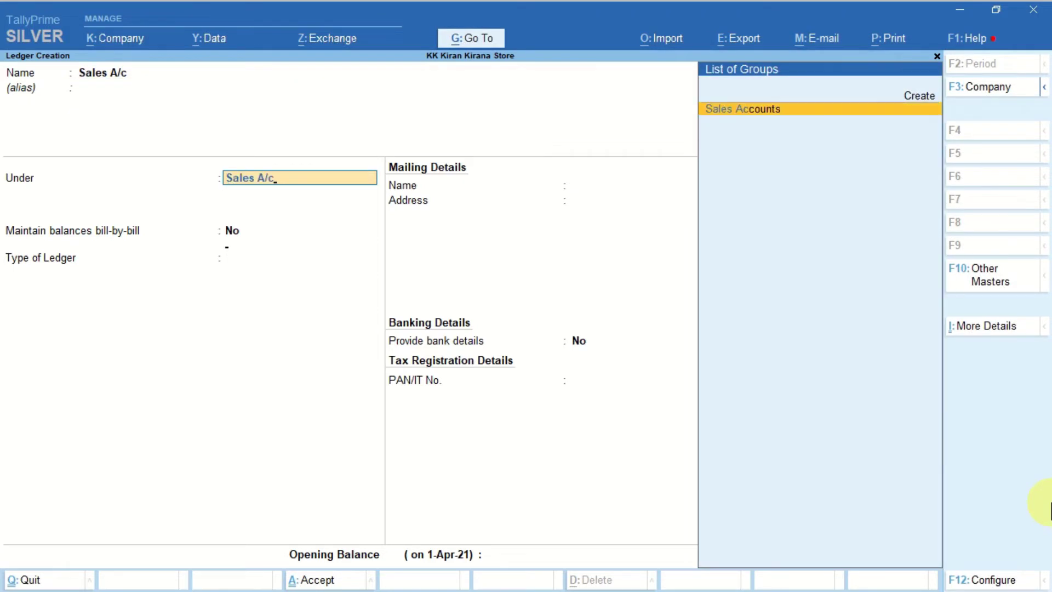
{"action": "key", "text": "Return"}
{"action": "key", "text": "Return"}
{"action": "key", "text": "y"}
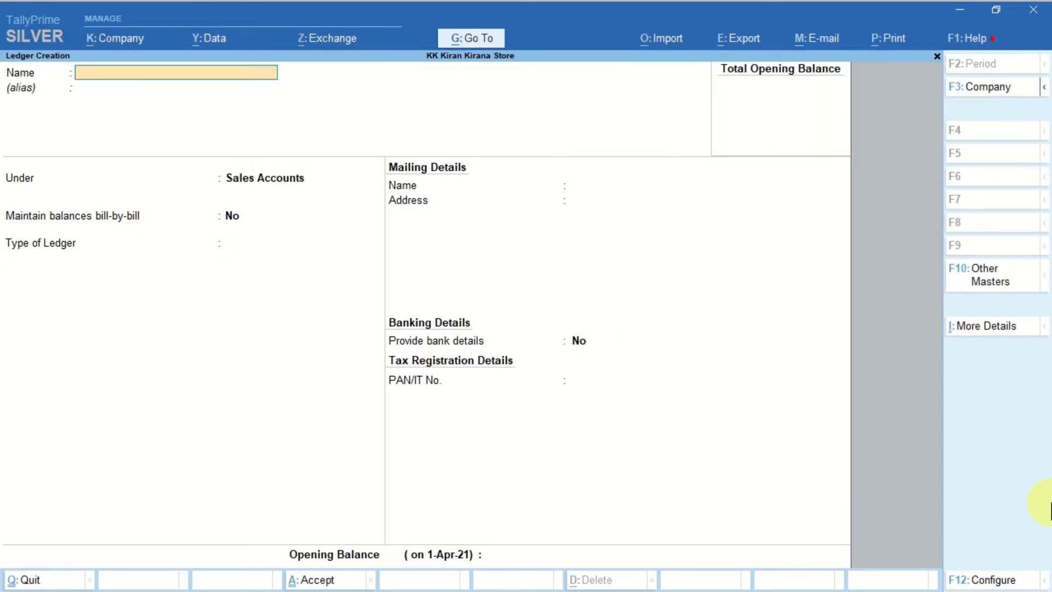
{"action": "key", "text": "Escape"}
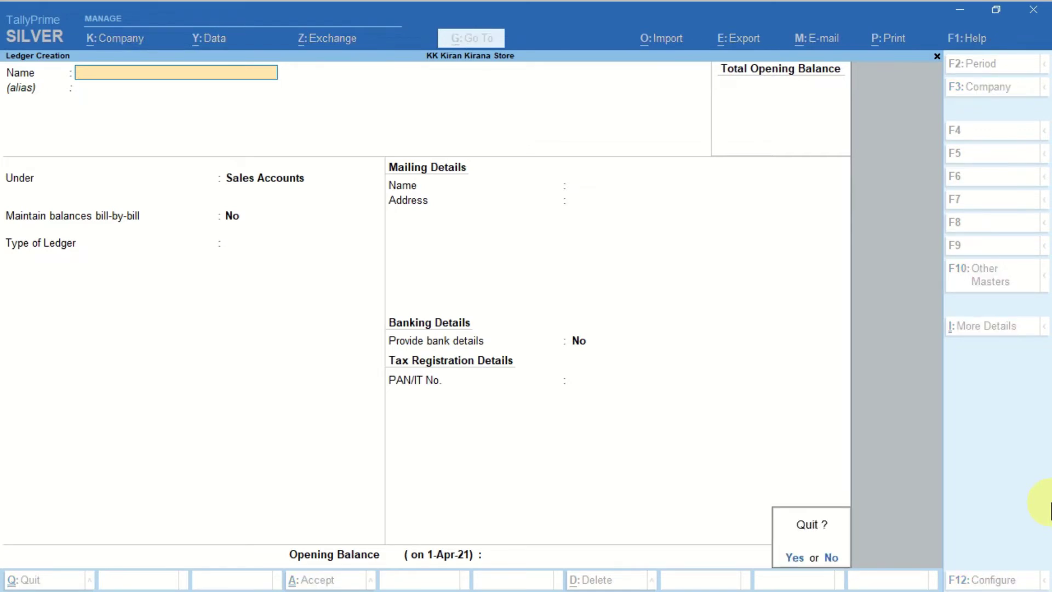
{"action": "key", "text": "y"}
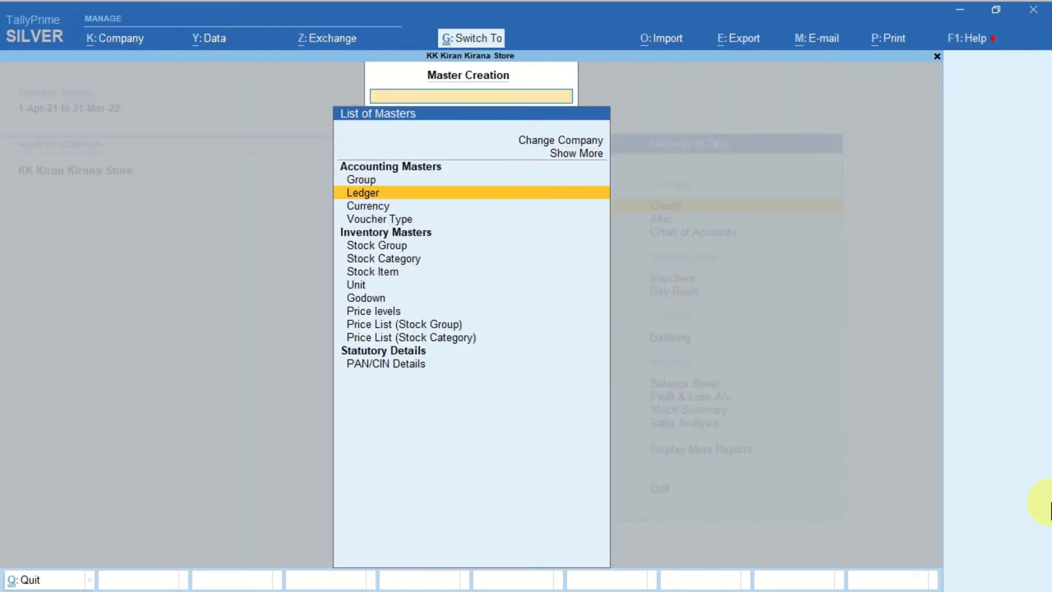
- Create a simple unit of measure with symbol B and 0 decimal places
{"action": "key", "text": "Down"}
{"action": "key", "text": "Down"}
{"action": "key", "text": "Down"}
{"action": "key", "text": "Down"}
{"action": "key", "text": "Down"}
{"action": "key", "text": "Down"}
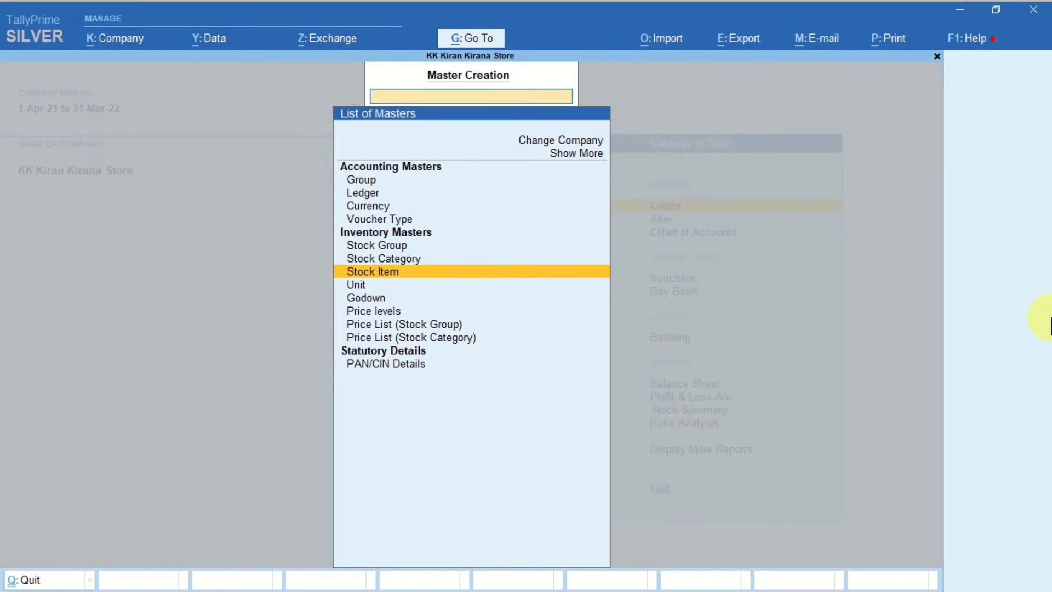
{"action": "key", "text": "Down"}
{"action": "key", "text": "Return"}
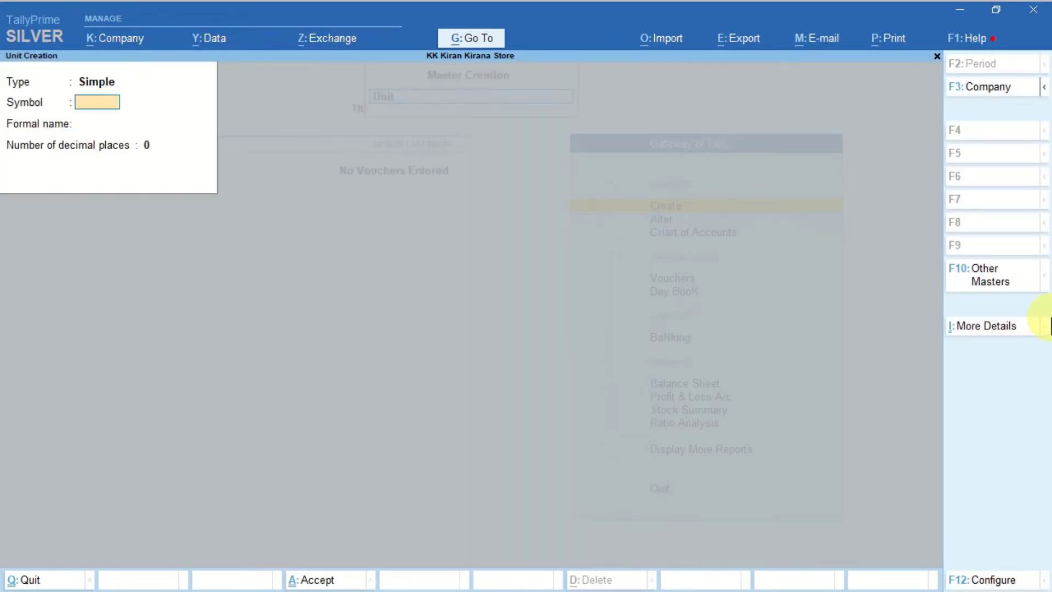
{"action": "type", "text": "B"}
{"action": "key", "text": "Return"}
{"action": "key", "text": "Return"}
{"action": "key", "text": "Return"}
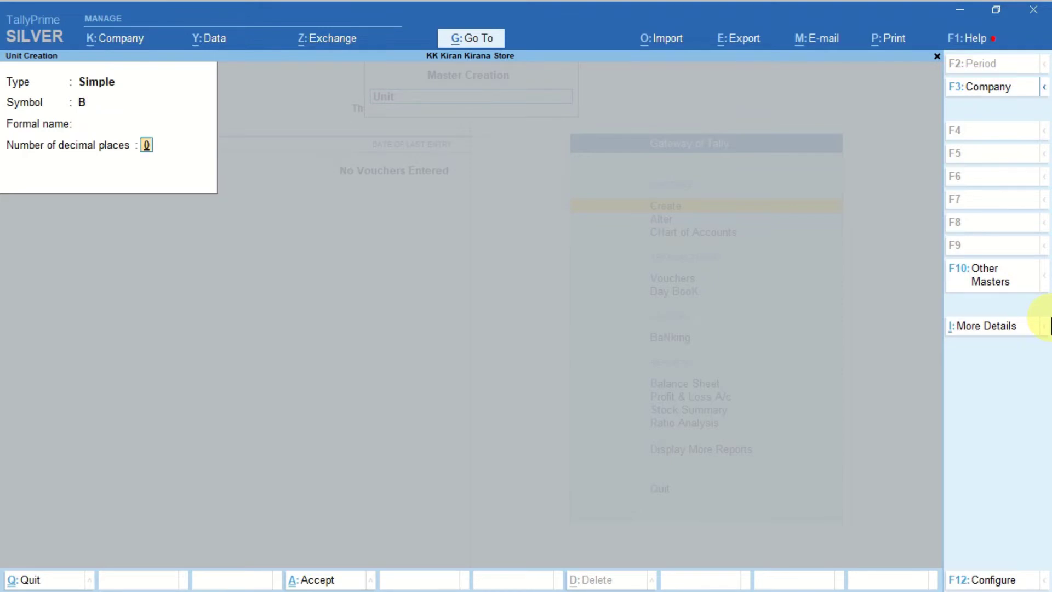
{"action": "key", "text": "Return"}
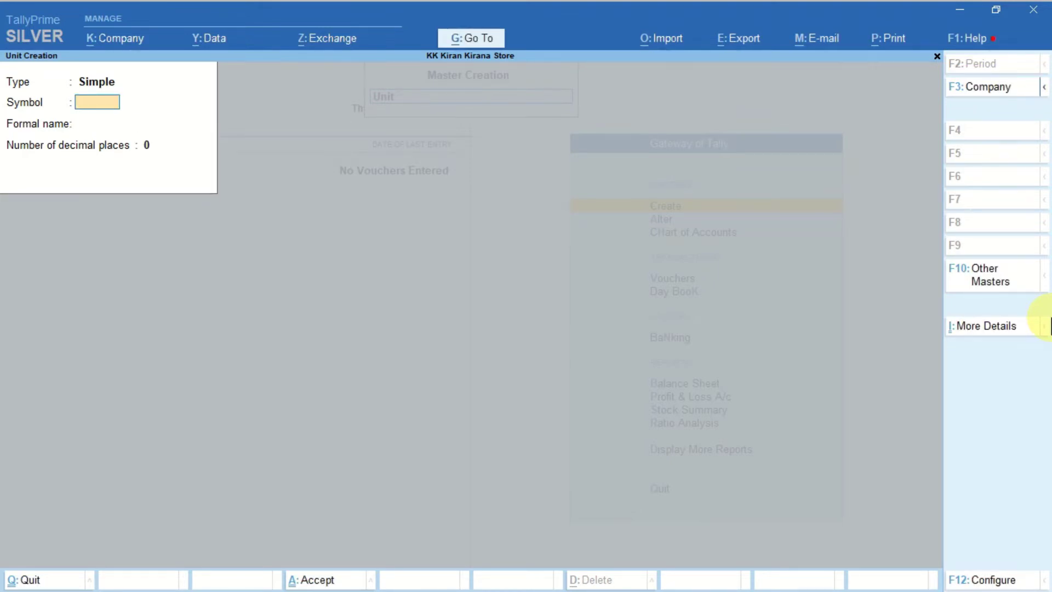
- Create a simple unit with symbol K and 3 decimal places, and return to the list of masters
{"action": "type", "text": "K"}
{"action": "key", "text": "Return"}
{"action": "key", "text": "Return"}
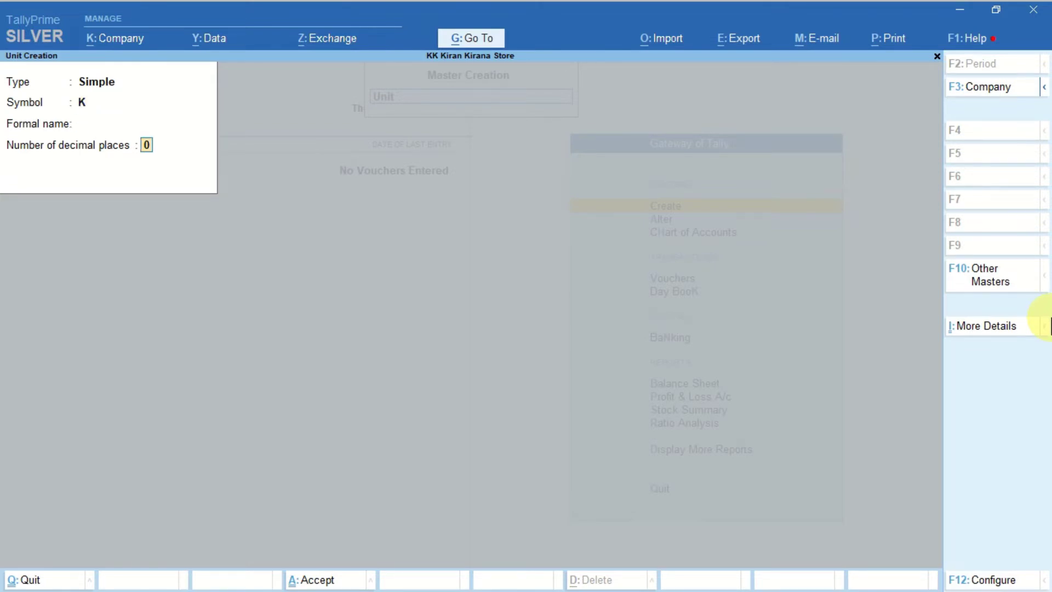
{"action": "type", "text": "3"}
{"action": "key", "text": "Return"}
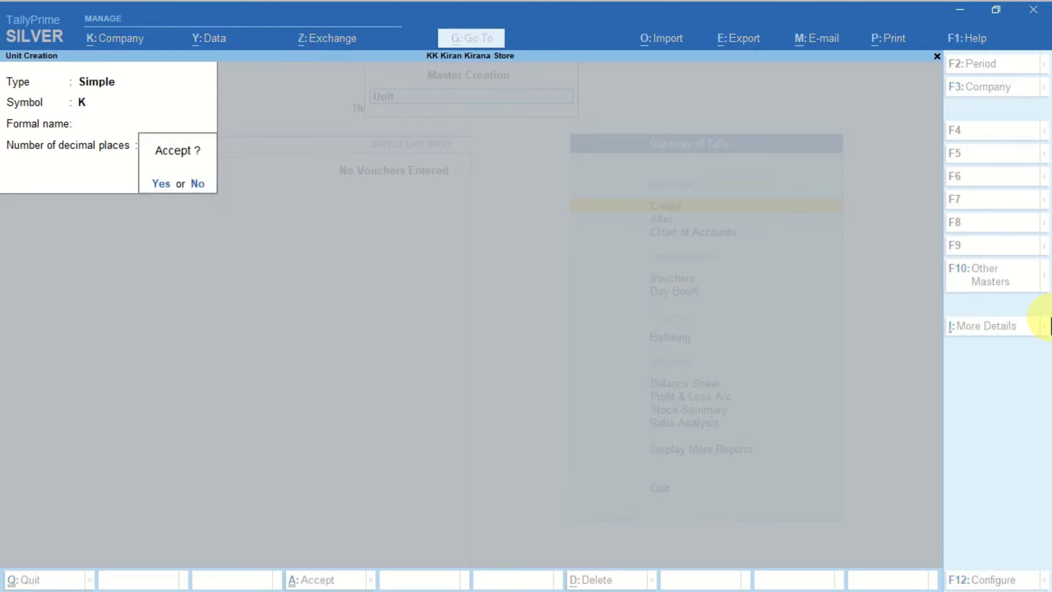
{"action": "key", "text": "Return"}
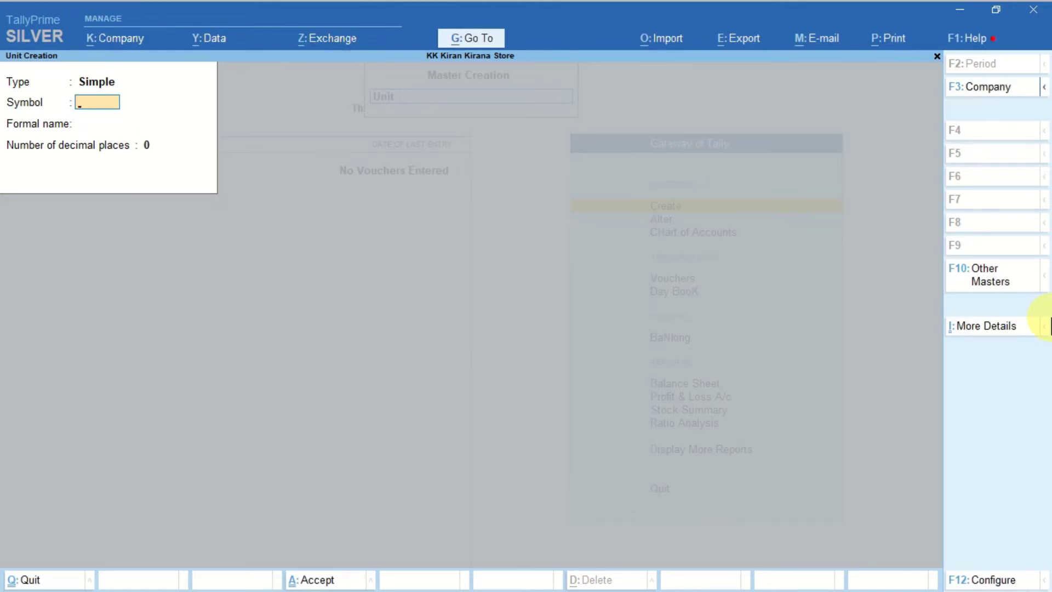
{"action": "key", "text": "Escape"}
{"action": "key", "text": "Return"}
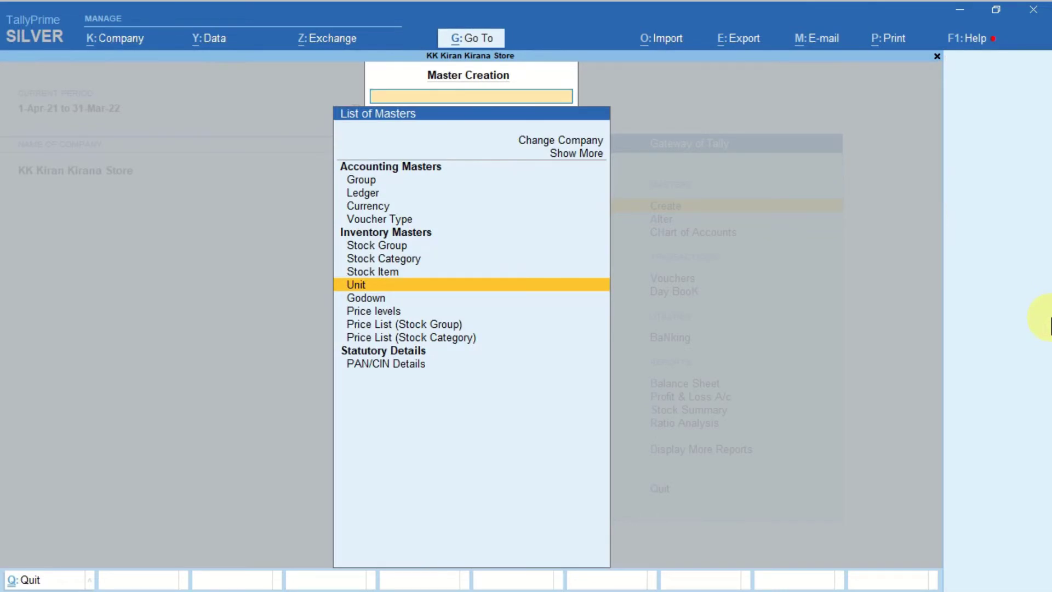
- Start a new stock item named Tally Chaap Basmati Rice under Primary, with K as its unit
{"action": "key", "text": "Up"}
{"action": "key", "text": "Return"}
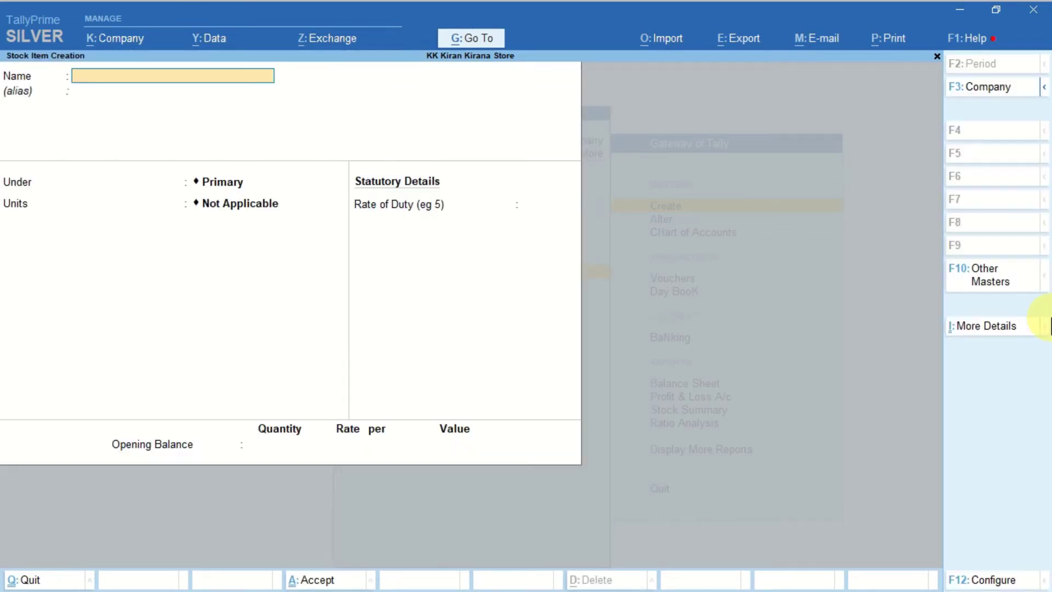
{"action": "type", "text": "Tally Chaap Basmati Rice"}
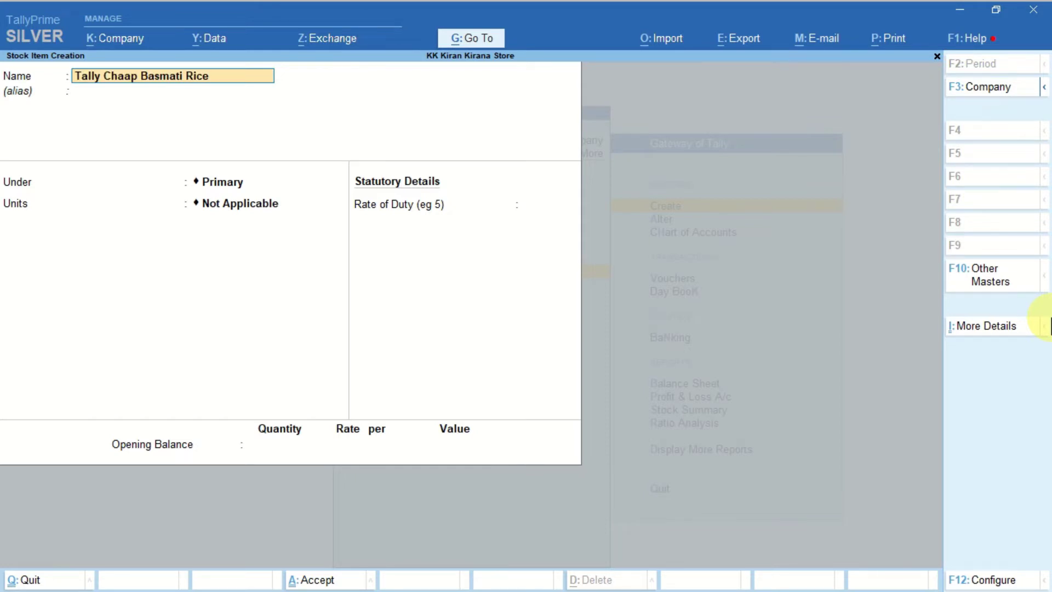
{"action": "key", "text": "Return"}
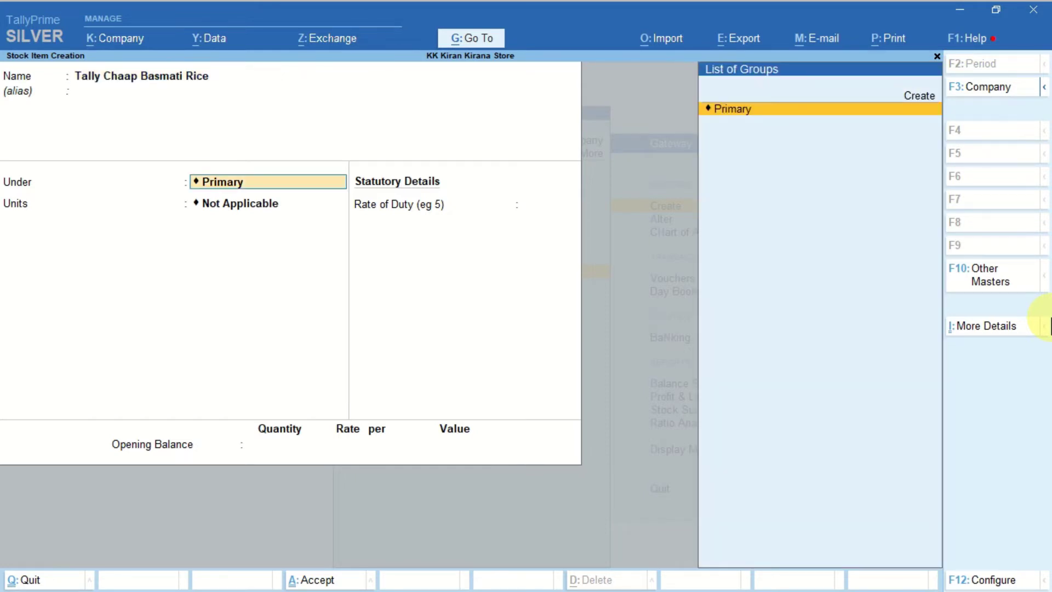
{"action": "key", "text": "Return"}
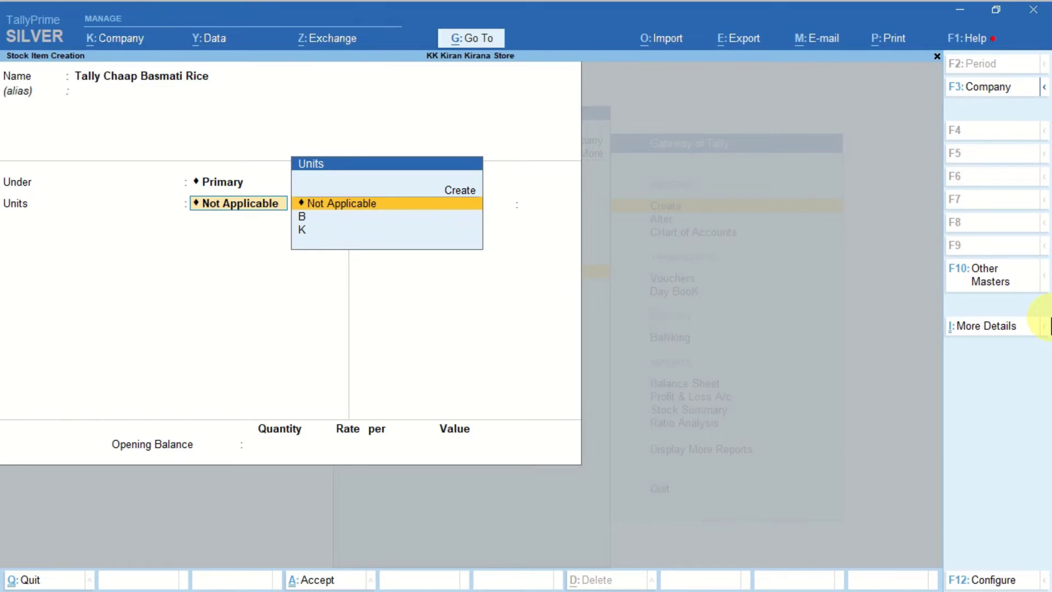
{"action": "key", "text": "Down"}
{"action": "key", "text": "Down"}
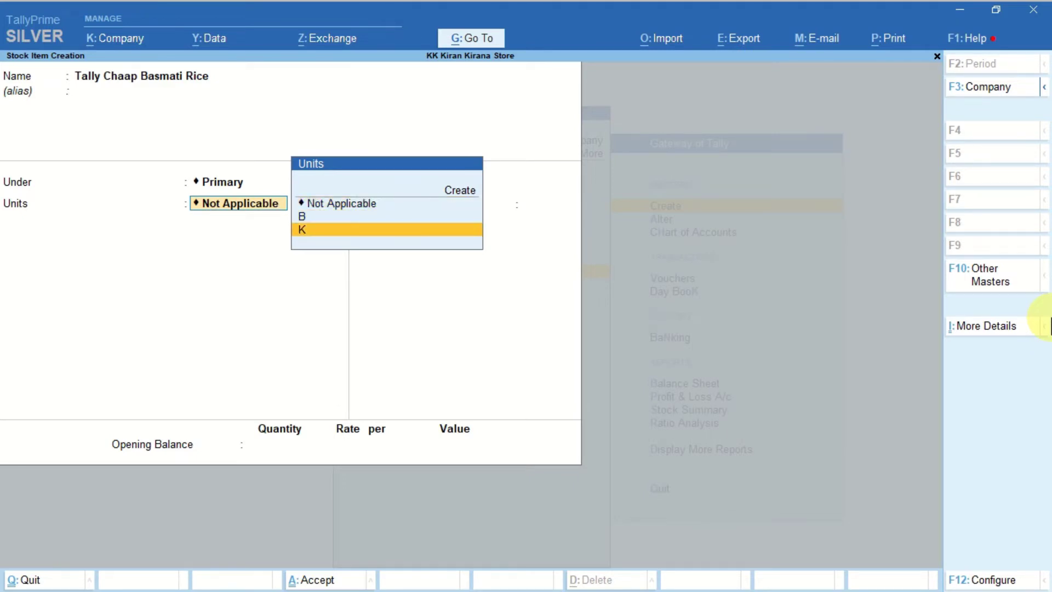
{"action": "key", "text": "Return"}
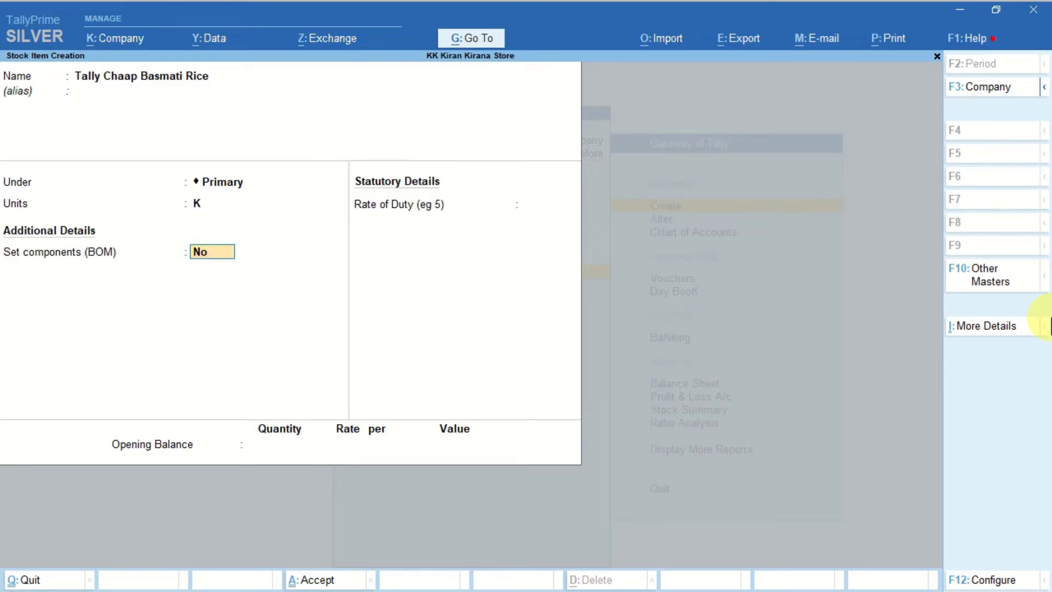
- Add B as the rice item's alternative unit through its additional details, where 1 B = 100 K
{"action": "key", "text": "BackSpace"}
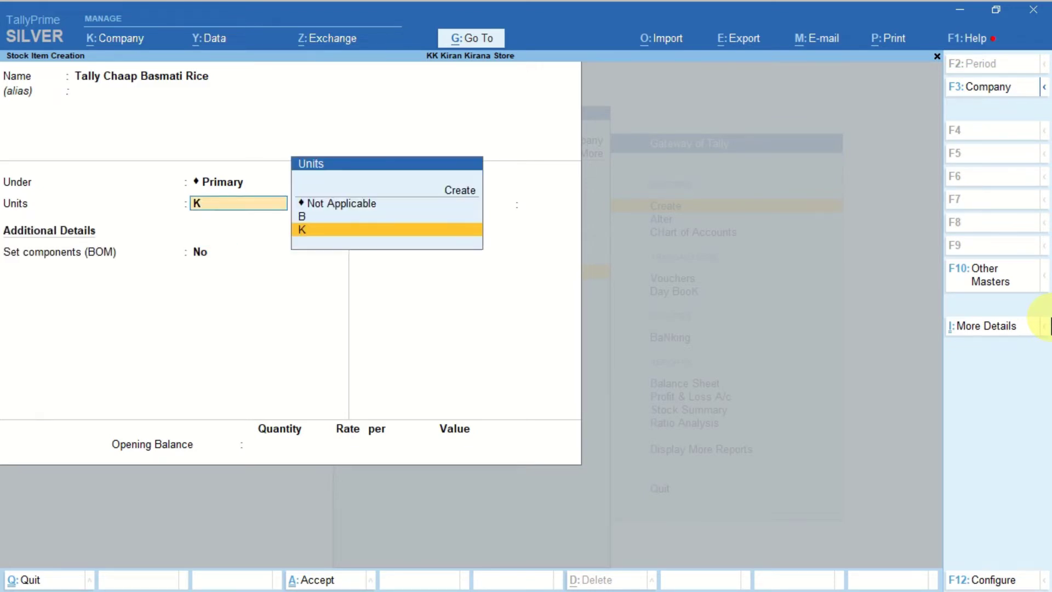
{"action": "left_click", "coordinate": [988, 329]}
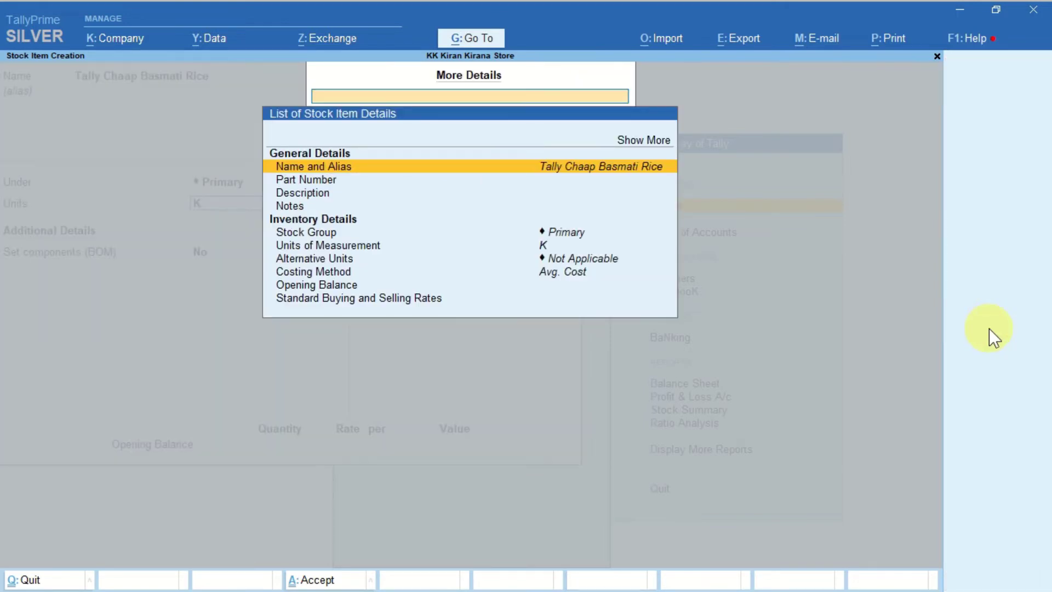
{"action": "key", "text": "Down"}
{"action": "key", "text": "Down"}
{"action": "key", "text": "Down"}
{"action": "key", "text": "Down"}
{"action": "key", "text": "Down"}
{"action": "key", "text": "Down"}
{"action": "key", "text": "Down"}
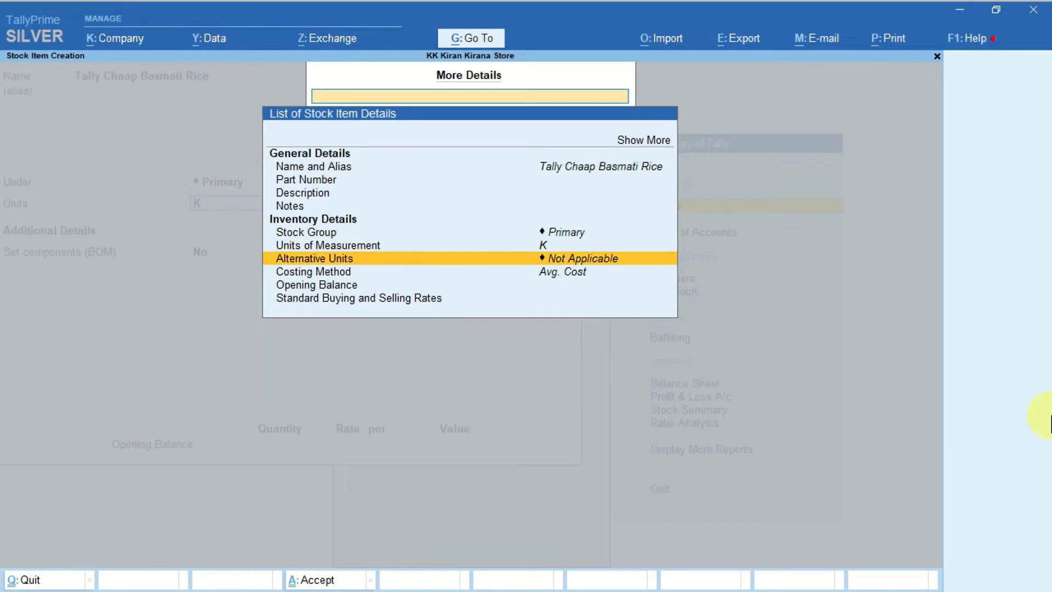
{"action": "key", "text": "Return"}
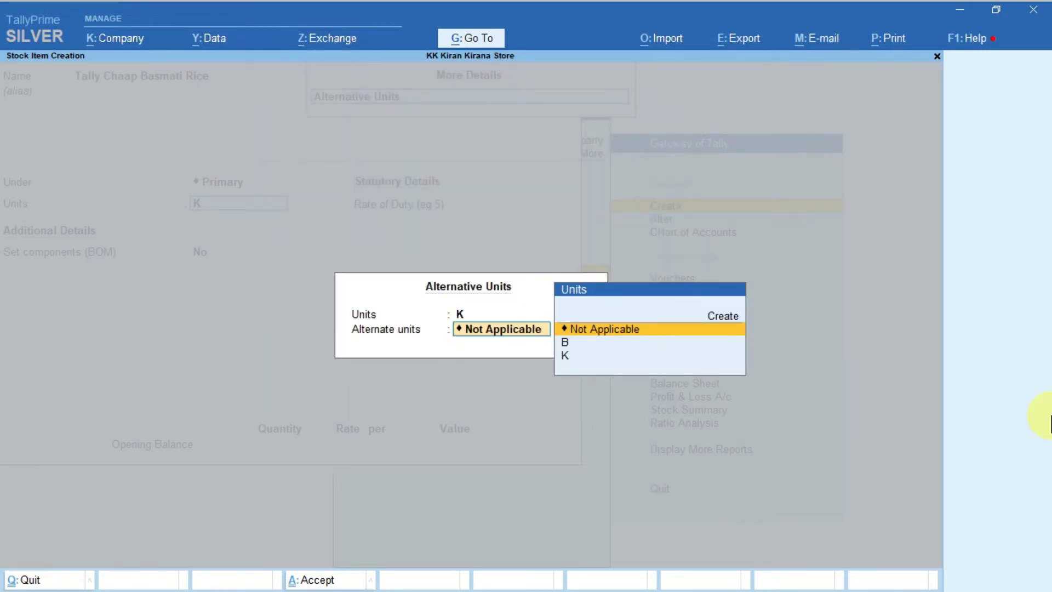
{"action": "key", "text": "Down"}
{"action": "key", "text": "Return"}
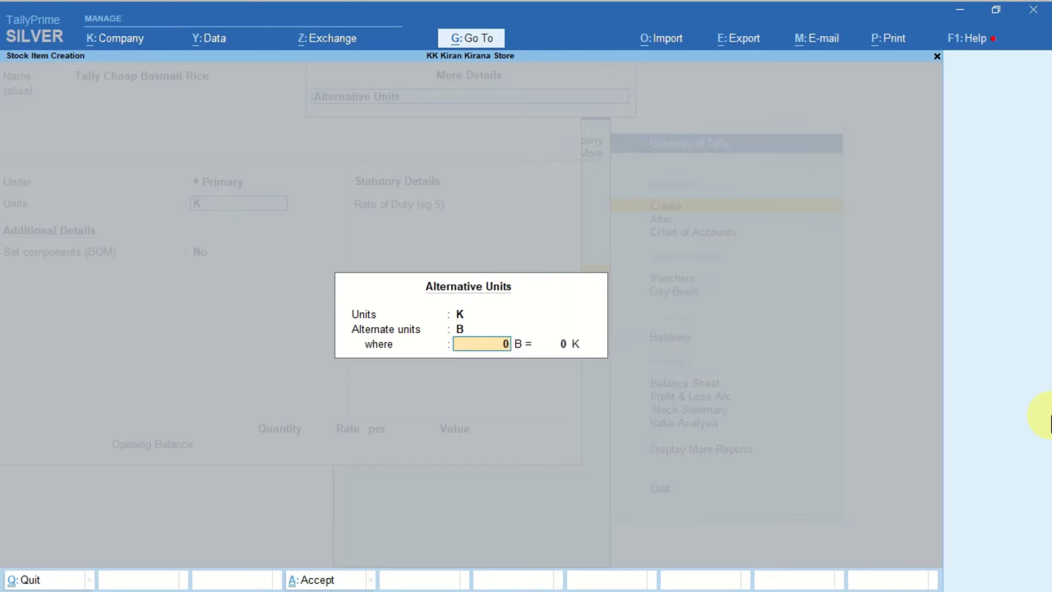
{"action": "type", "text": "1"}
{"action": "key", "text": "Return"}
{"action": "type", "text": "100"}
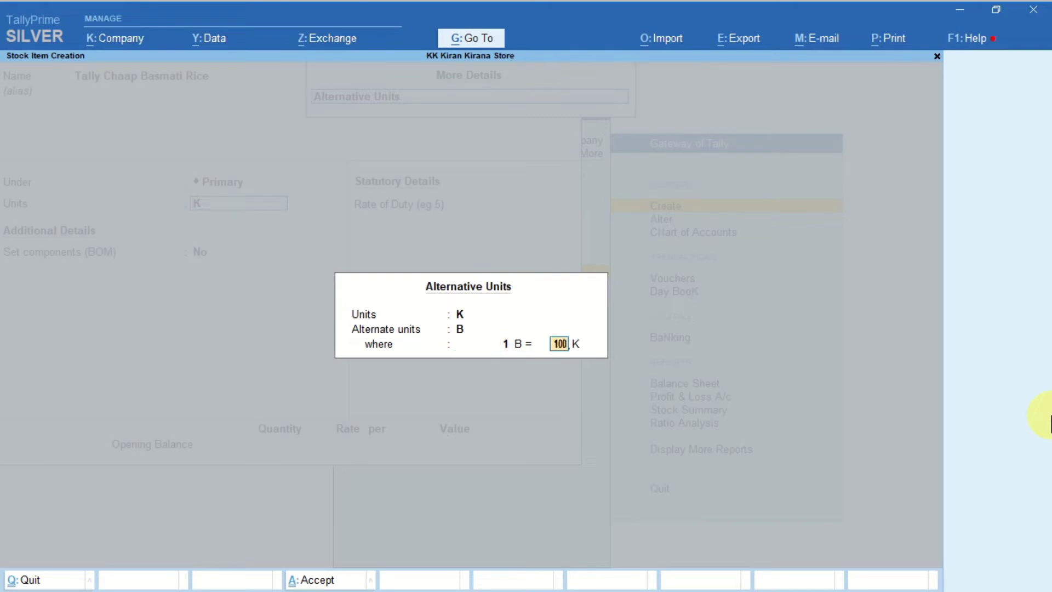
{"action": "key", "text": "Return"}
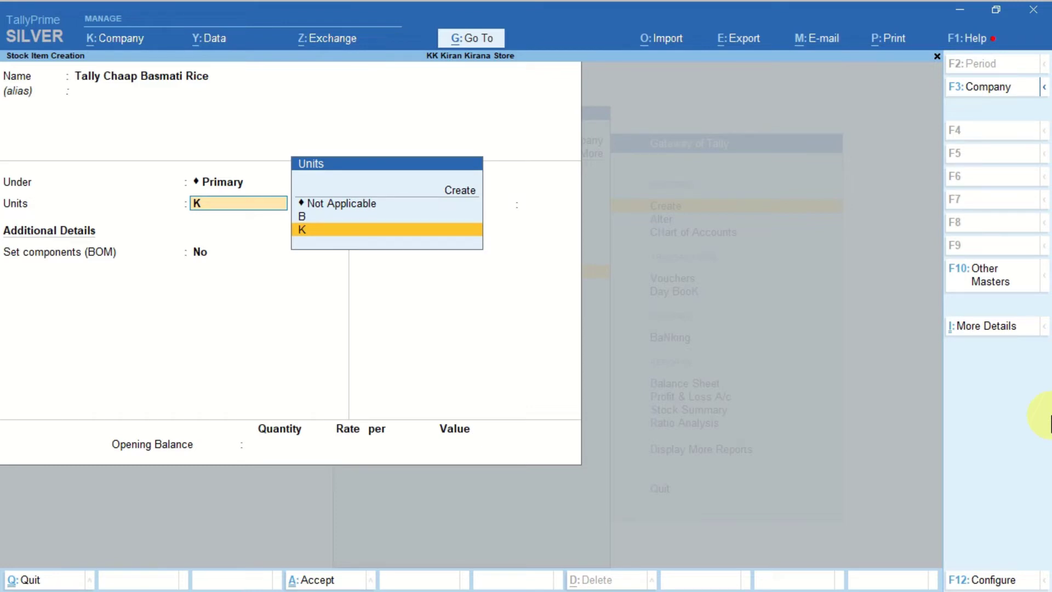
- Enable Use Alternative Units in the stock item configuration and save the setting
{"action": "left_click", "coordinate": [993, 570]}
{"action": "key", "text": "Down"}
{"action": "key", "text": "Down"}
{"action": "key", "text": "Down"}
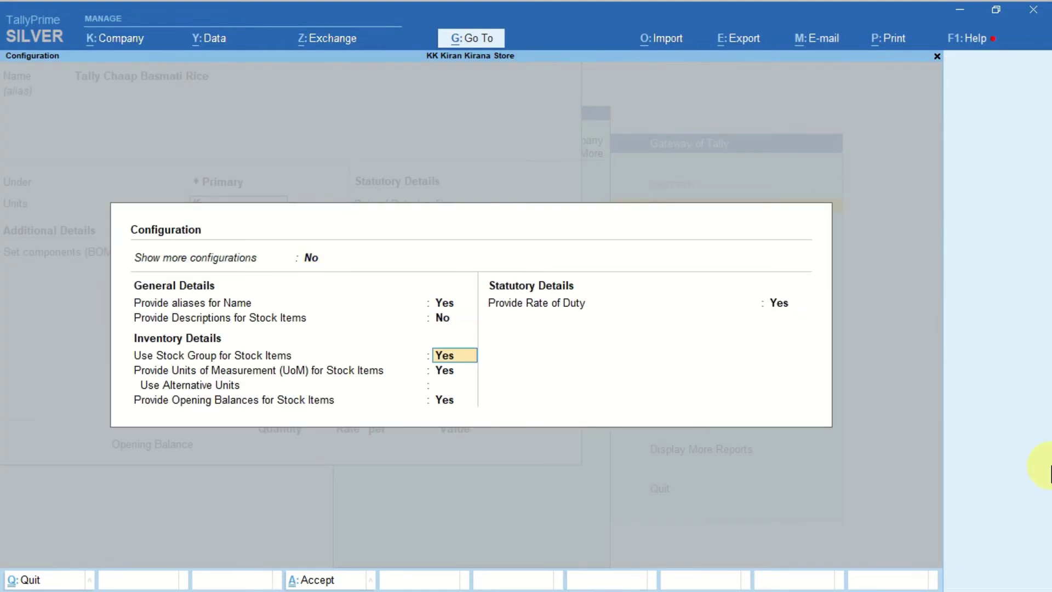
{"action": "key", "text": "Down"}
{"action": "key", "text": "Down"}
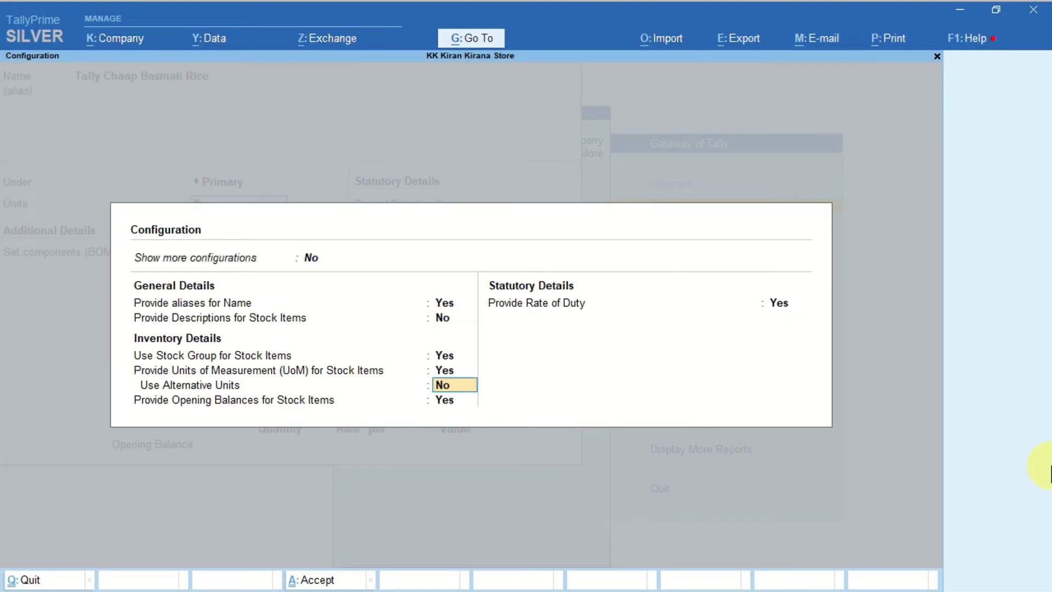
{"action": "type", "text": "yes"}
{"action": "key", "text": "ctrl+a"}
{"action": "key", "text": "Return"}
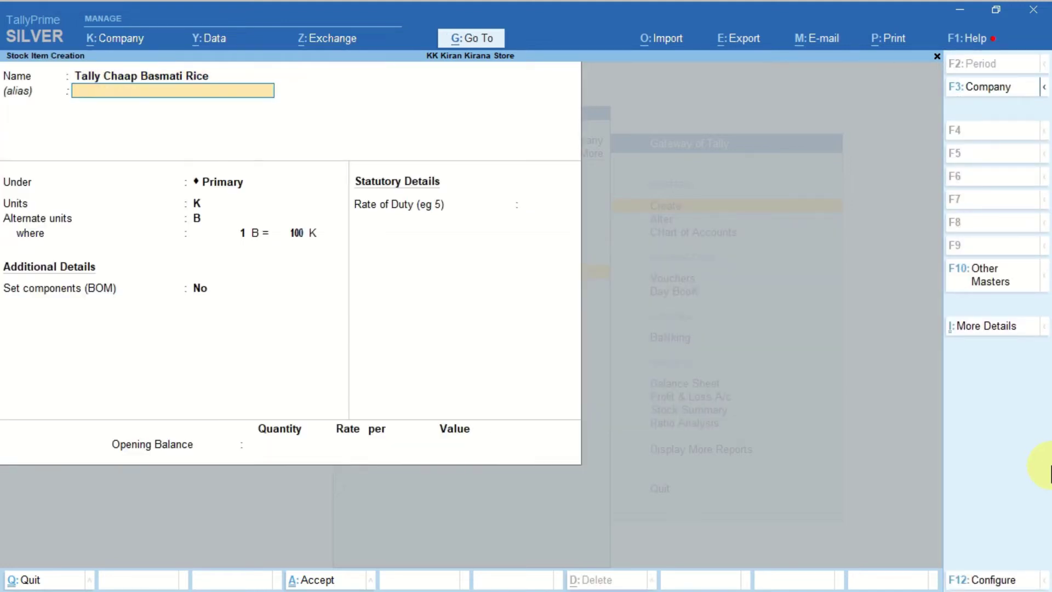
- Keep the item's unit details and BOM set to No, and save the Basmati rice item without an opening balance
{"action": "key", "text": "Return"}
{"action": "key", "text": "Return"}
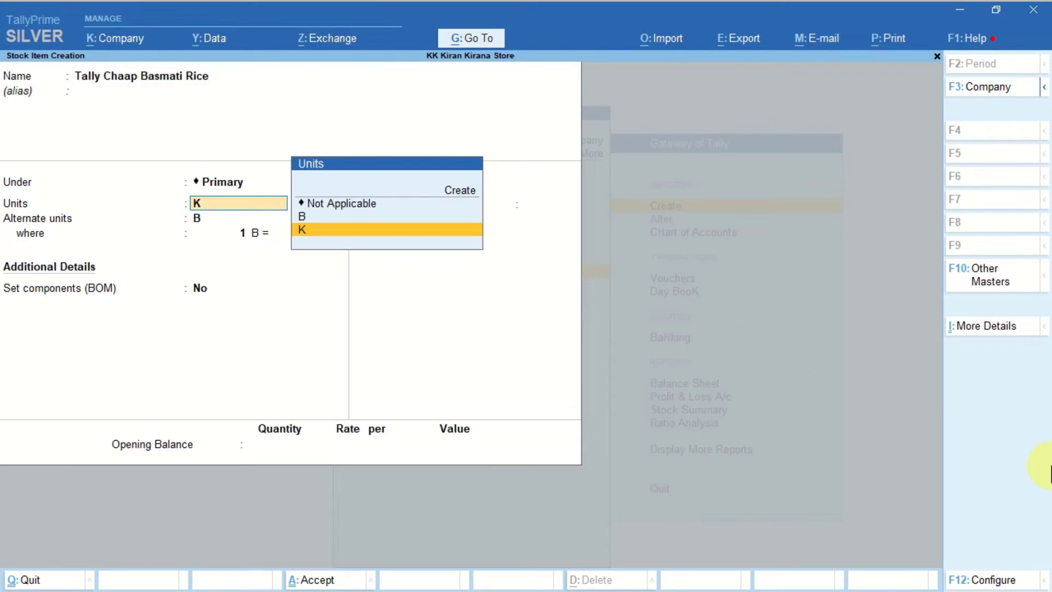
{"action": "key", "text": "Return"}
{"action": "key", "text": "Return"}
{"action": "key", "text": "Return"}
{"action": "key", "text": "Return"}
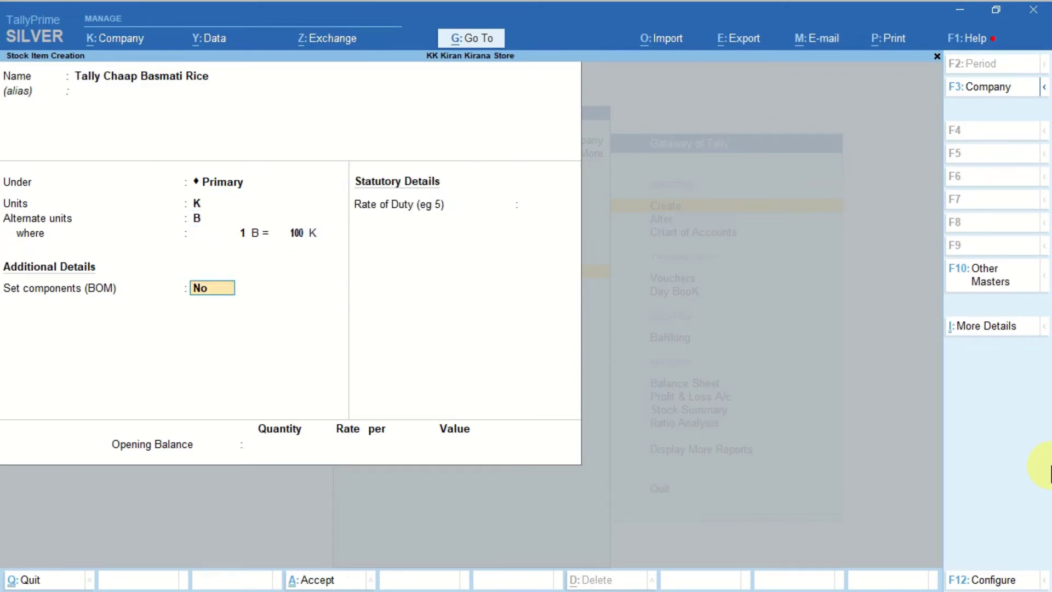
{"action": "key", "text": "Return"}
{"action": "key", "text": "Return"}
{"action": "key", "text": "Return"}
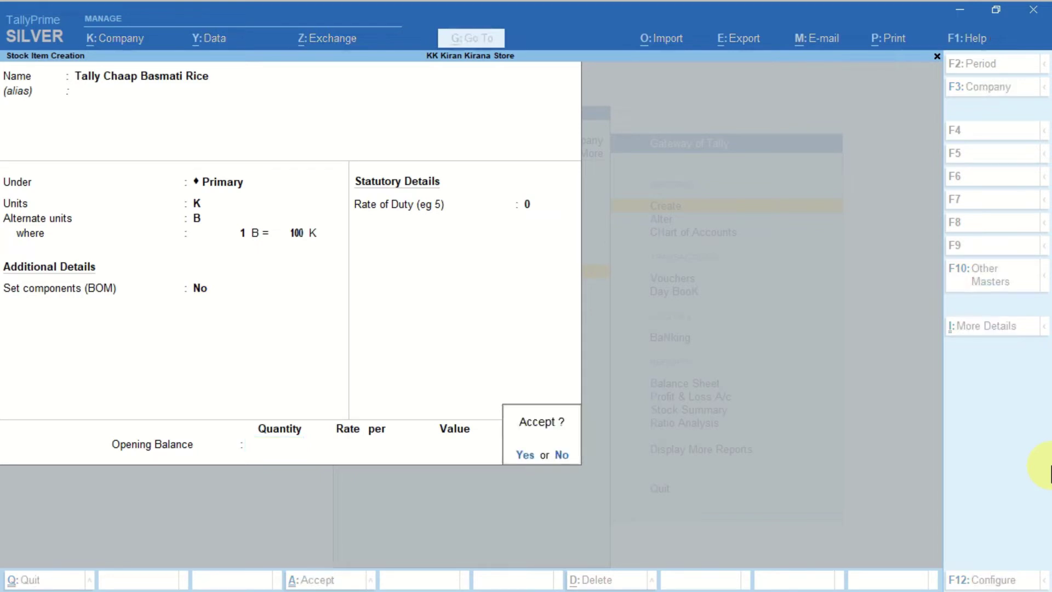
{"action": "key", "text": "Return"}
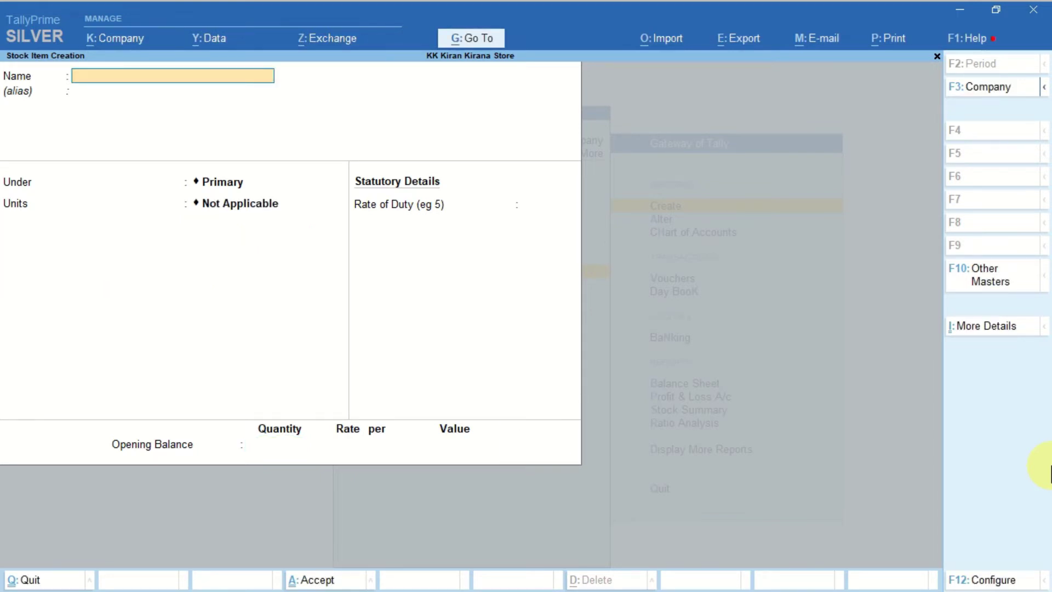
- Start a stock item named Wada Kolam Rice under Primary, with unit K and alternate unit B
{"action": "type", "text": "Wada Kolam Rice"}
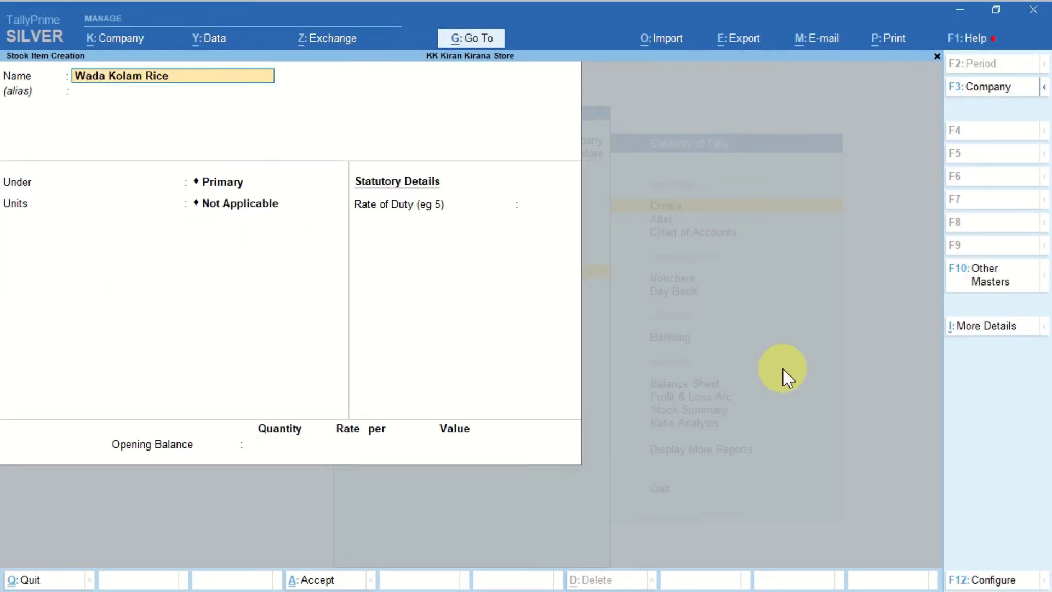
{"action": "key", "text": "Return"}
{"action": "key", "text": "Return"}
{"action": "key", "text": "Return"}
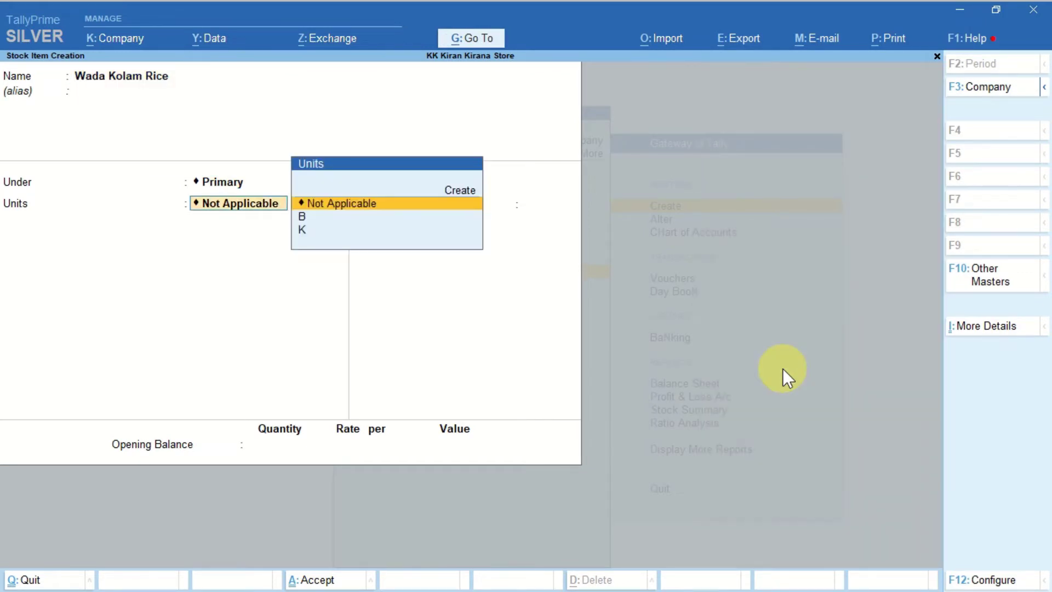
{"action": "key", "text": "Down"}
{"action": "key", "text": "Down"}
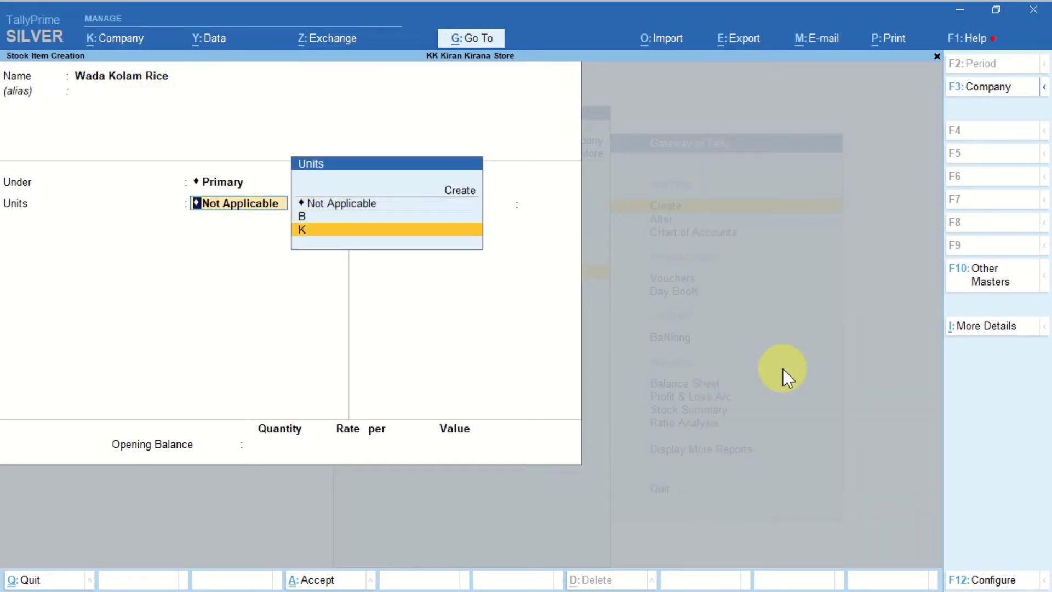
{"action": "key", "text": "Return"}
{"action": "key", "text": "Down"}
{"action": "key", "text": "Return"}
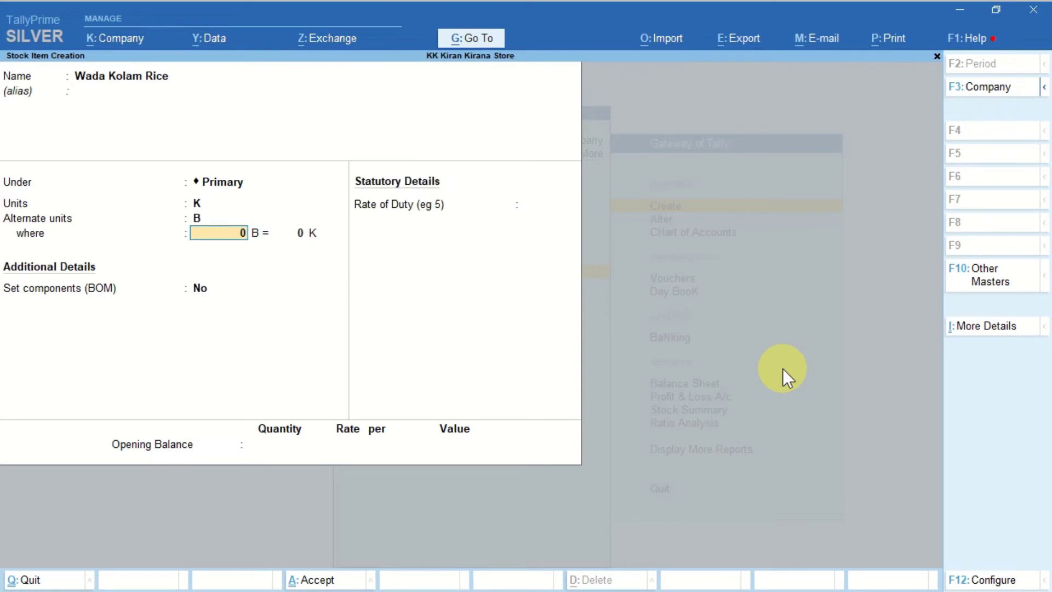
- Set the conversion to 1 B = 100 K, save Wada Kolam Rice without an opening balance, and leave stock item creation
{"action": "type", "text": "1"}
{"action": "key", "text": "Return"}
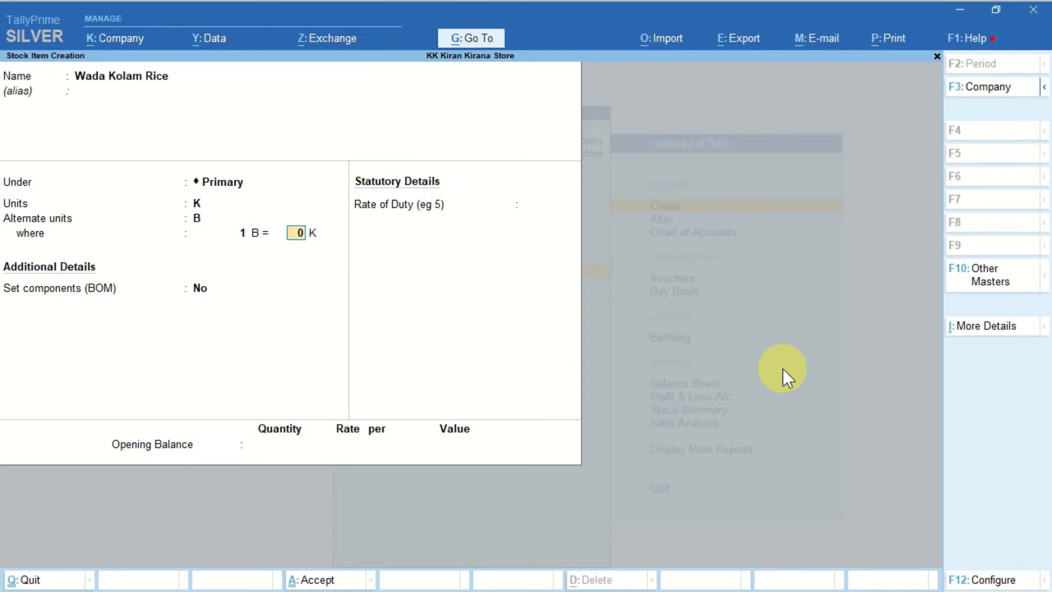
{"action": "type", "text": "100"}
{"action": "key", "text": "Return"}
{"action": "key", "text": "Return"}
{"action": "key", "text": "Return"}
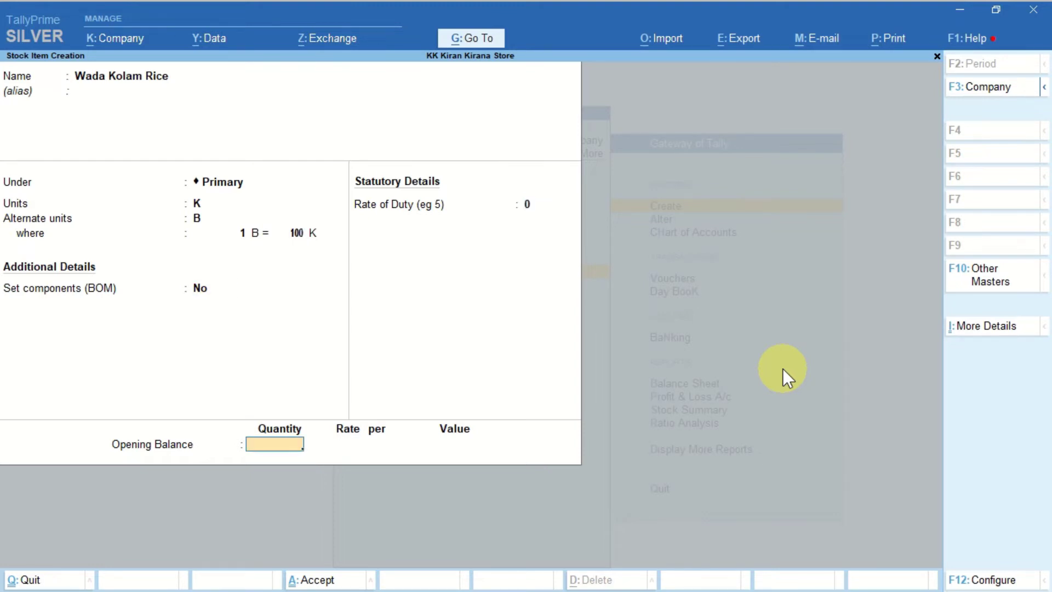
{"action": "key", "text": "Return"}
{"action": "key", "text": "Return"}
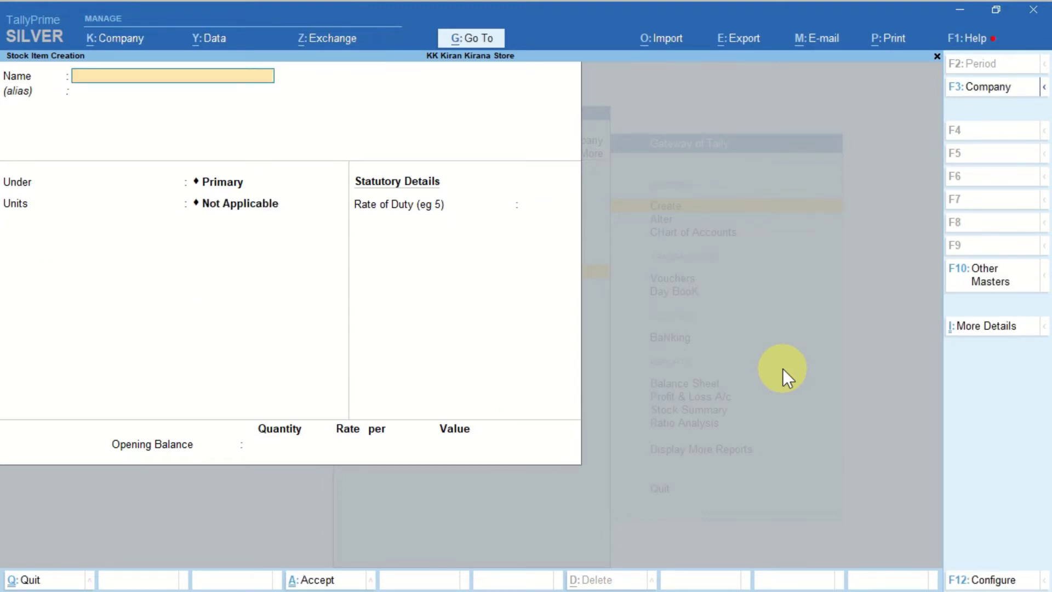
{"action": "key", "text": "Escape"}
{"action": "key", "text": "y"}
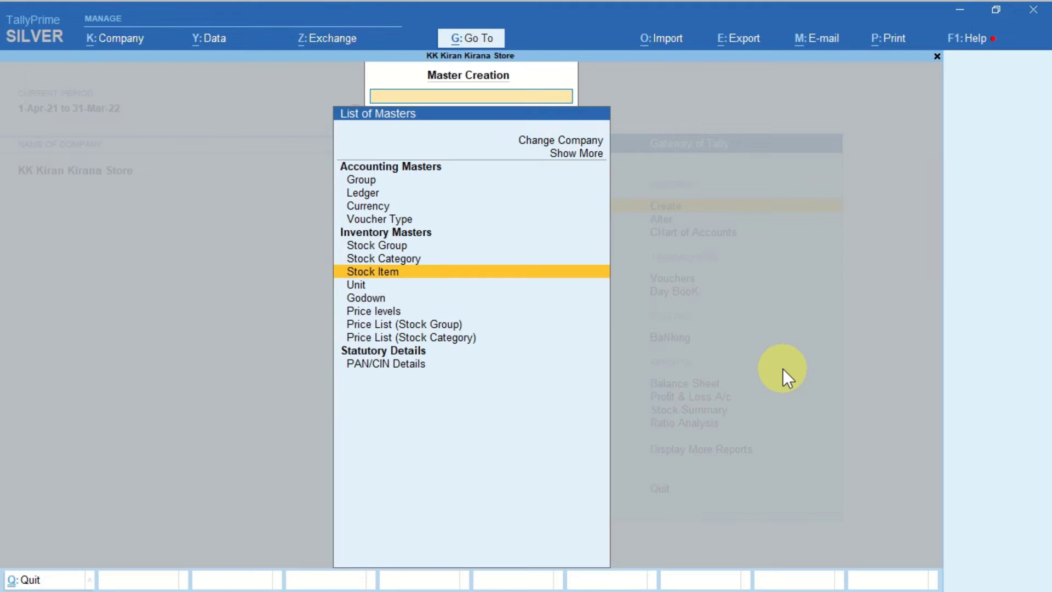
- Open a stock group price list for All Items at the Credit level, applicable from 1-Apr-21, and add Tally Chaap Basmati Rice
{"action": "key", "text": "Down"}
{"action": "key", "text": "Down"}
{"action": "key", "text": "Down"}
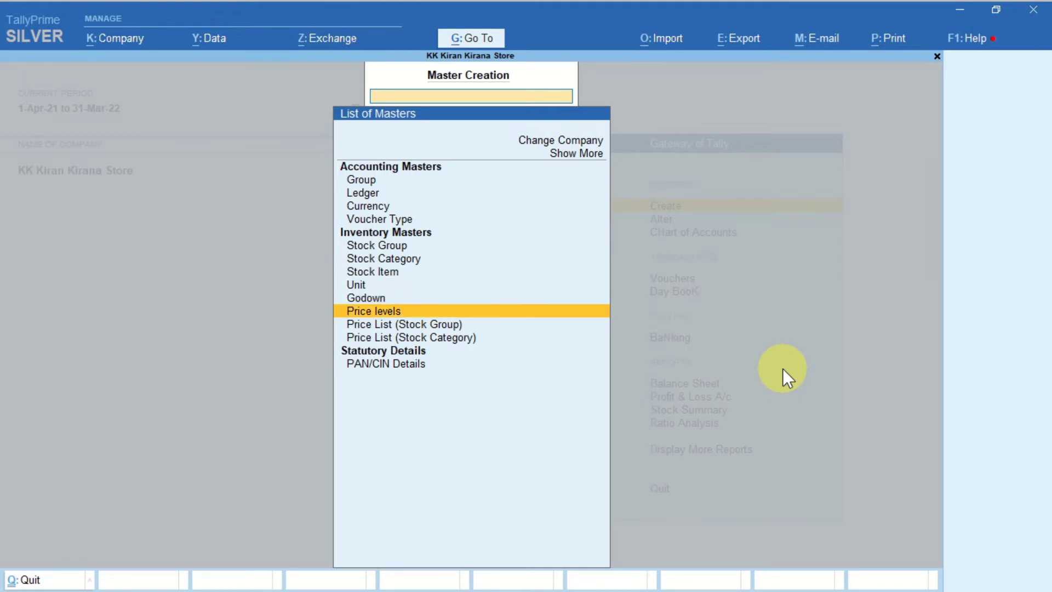
{"action": "key", "text": "Down"}
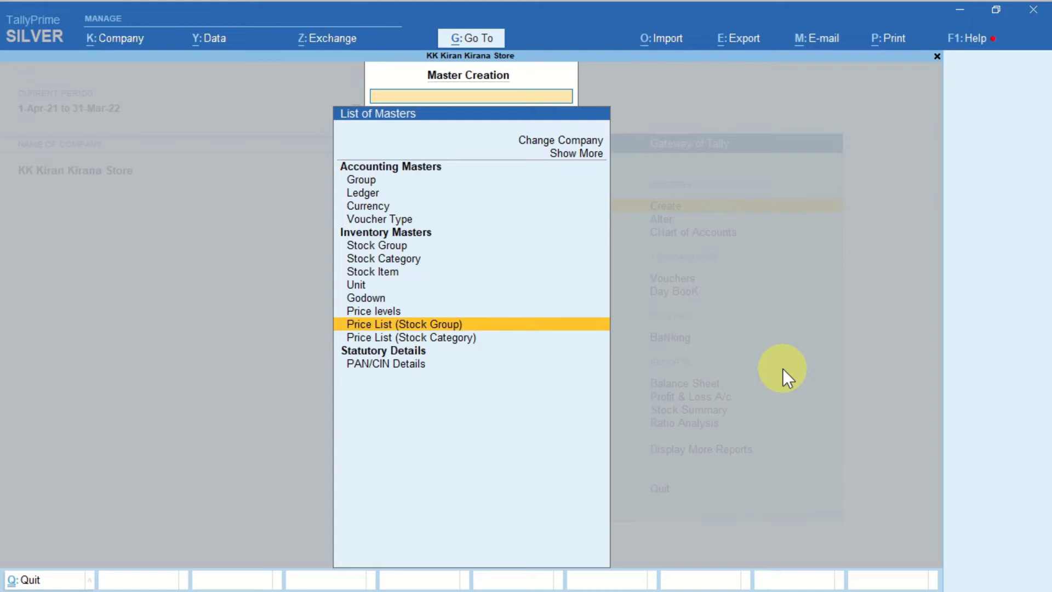
{"action": "key", "text": "Return"}
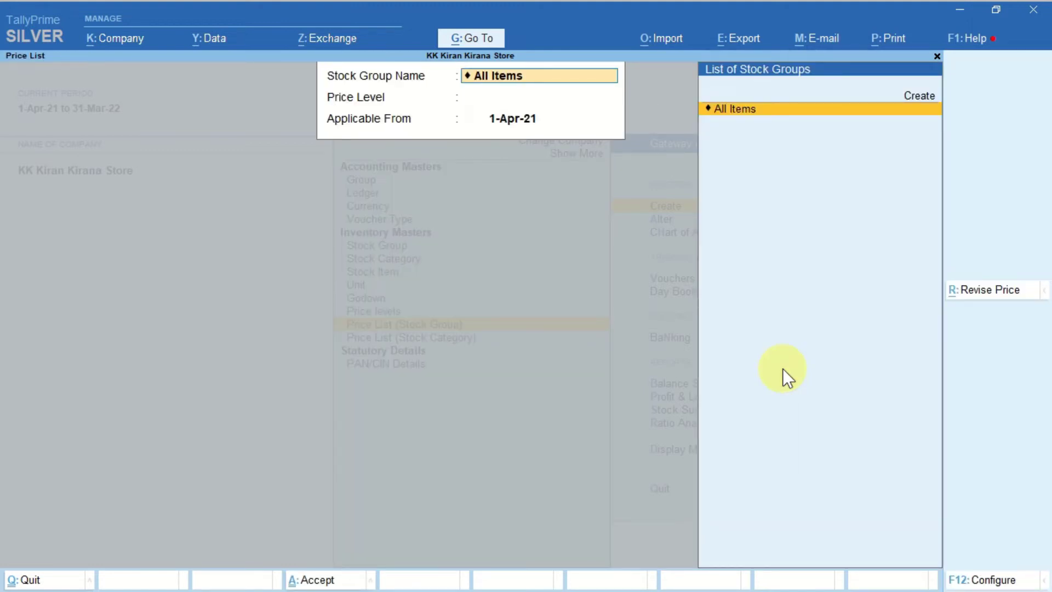
{"action": "key", "text": "Return"}
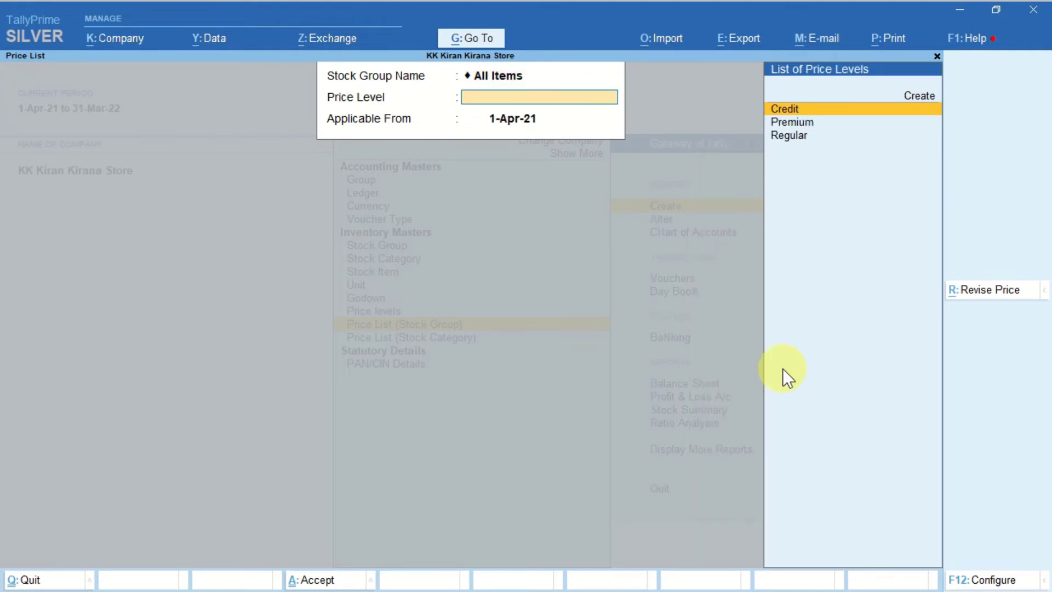
{"action": "key", "text": "Return"}
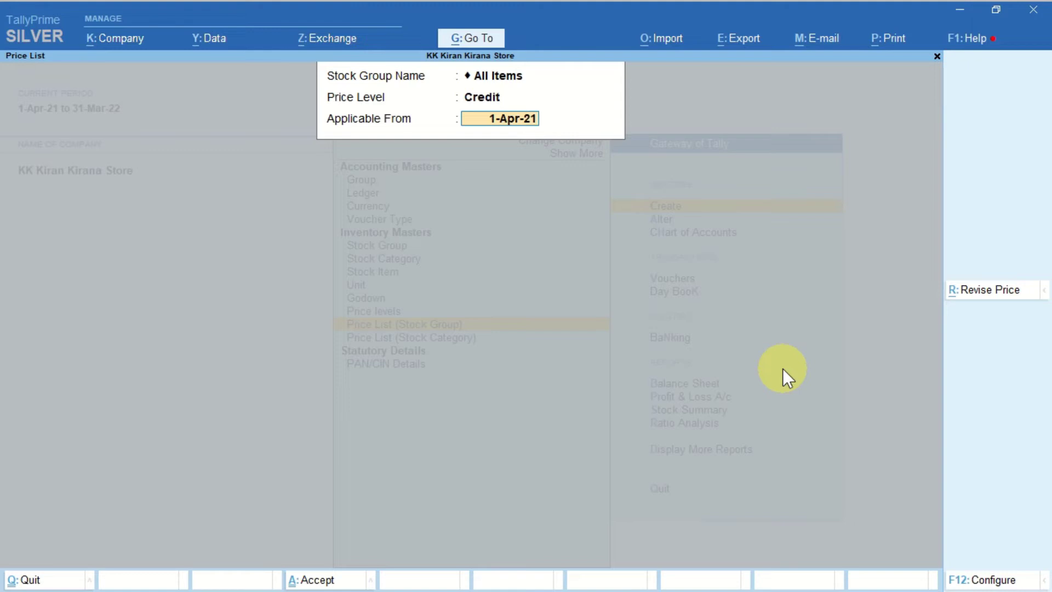
{"action": "key", "text": "Return"}
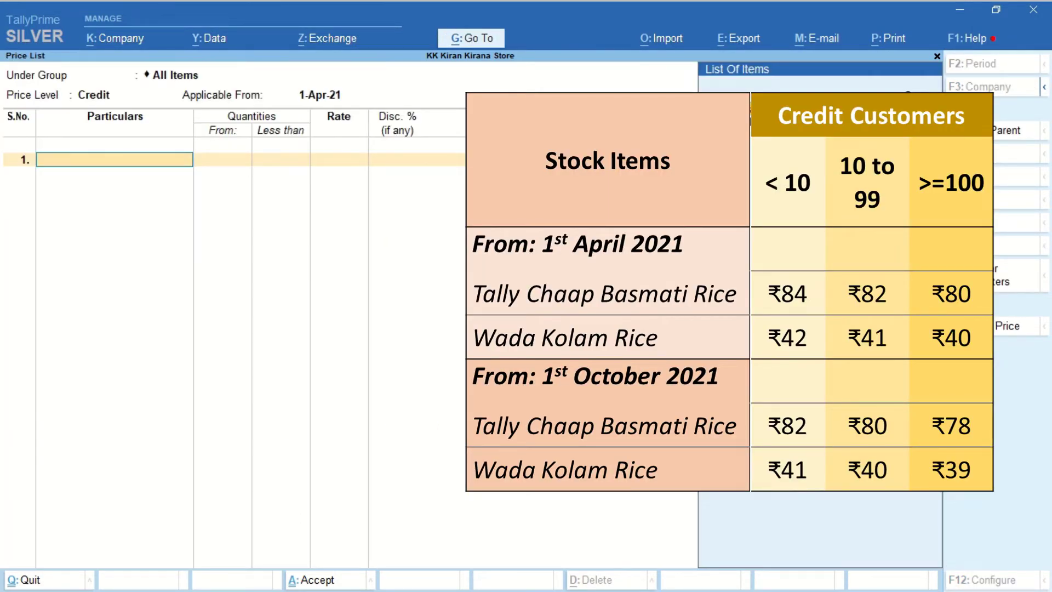
{"action": "key", "text": "Return"}
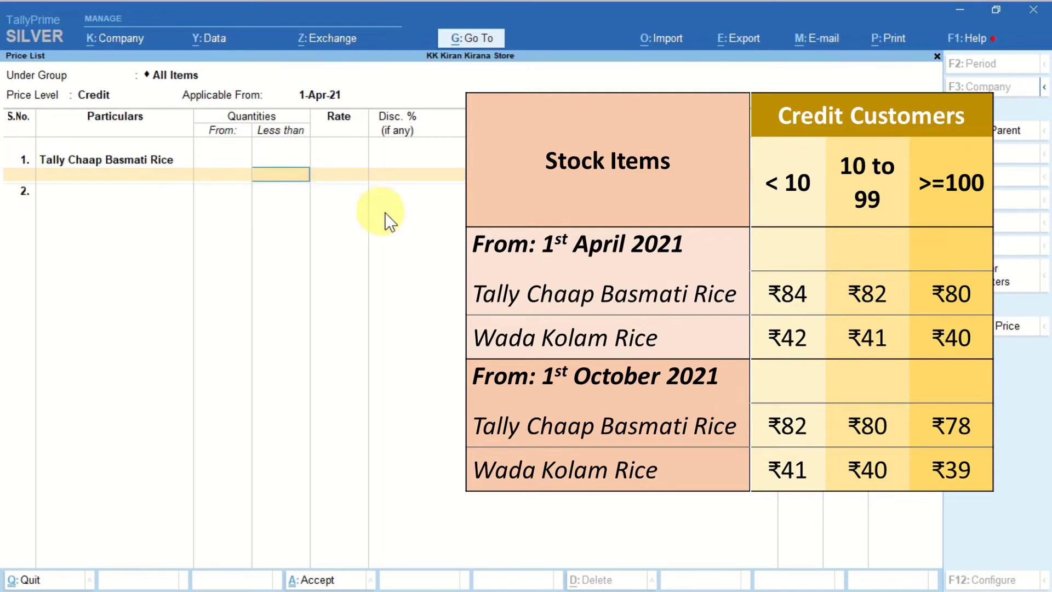
- Set the Credit rate of Tally Chaap Basmati Rice to 84 per K for quantities less than 10 K, with no discount
{"action": "type", "text": "10"}
{"action": "key", "text": "Return"}
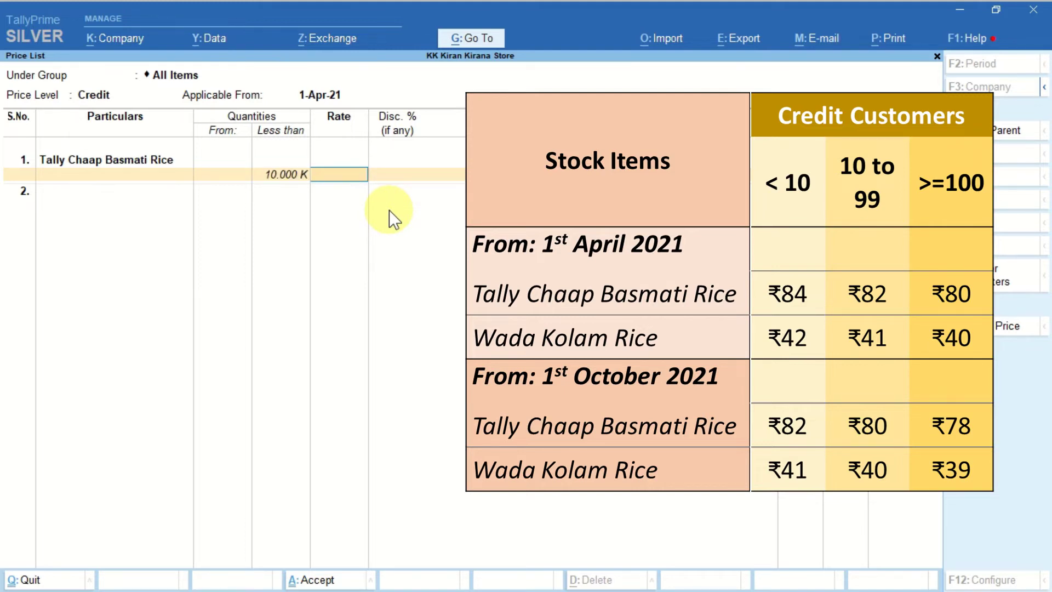
{"action": "type", "text": "84"}
{"action": "key", "text": "Return"}
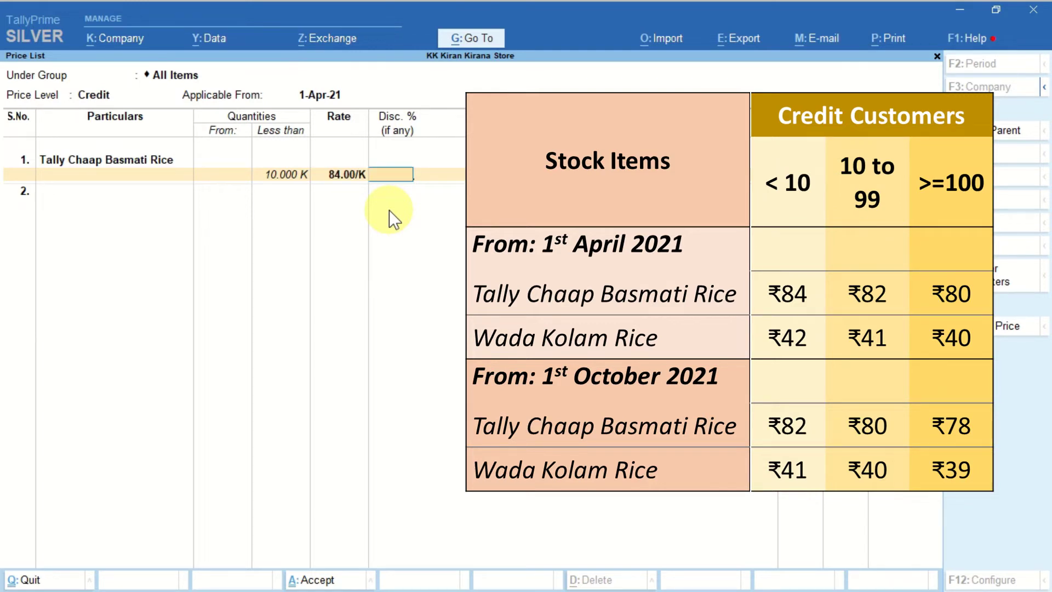
{"action": "key", "text": "Return"}
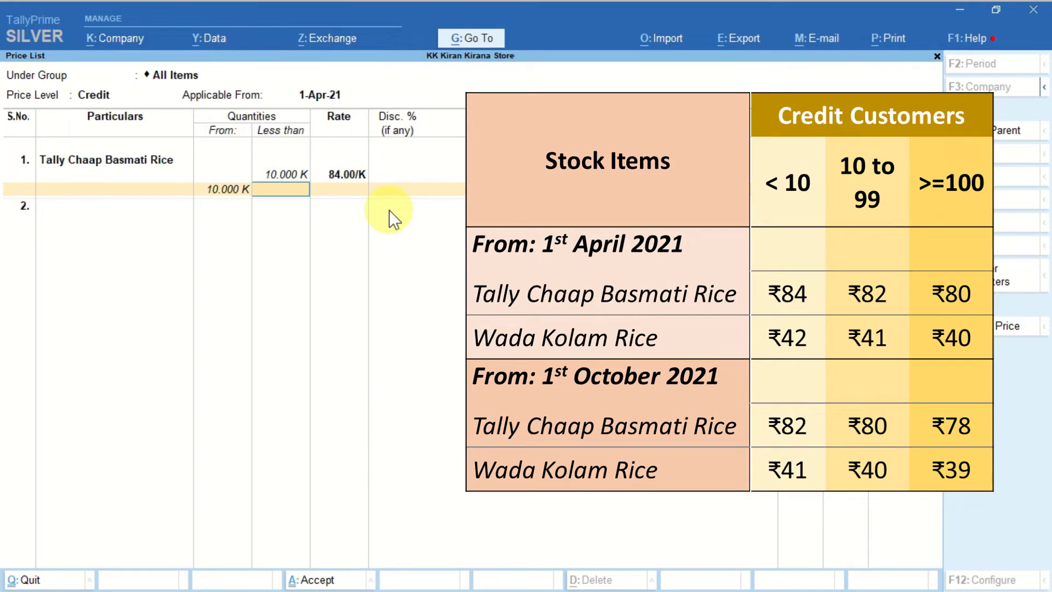
- Give Tally Chaap Basmati Rice Credit rates of 82 for 10 K to less than 100 K and 80 from 100 K upward
{"action": "type", "text": "100"}
{"action": "key", "text": "Return"}
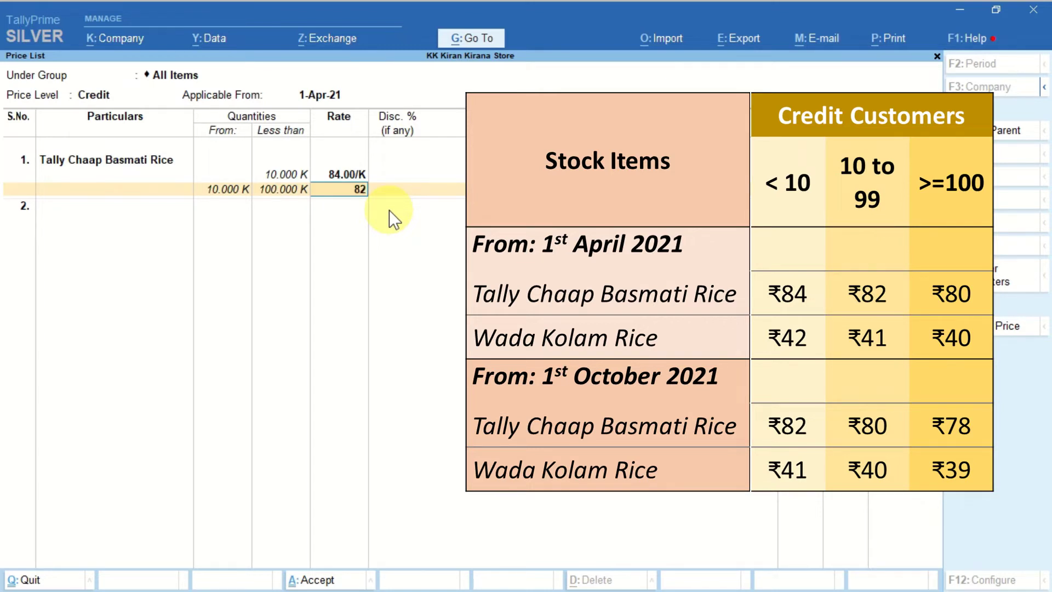
{"action": "key", "text": "Return"}
{"action": "key", "text": "Return"}
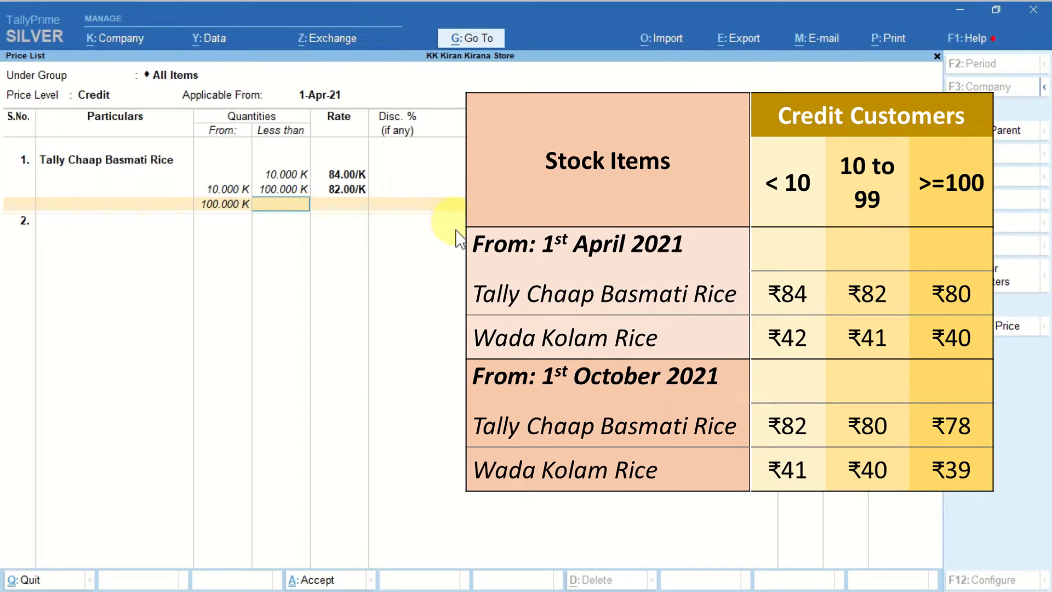
{"action": "key", "text": "Return"}
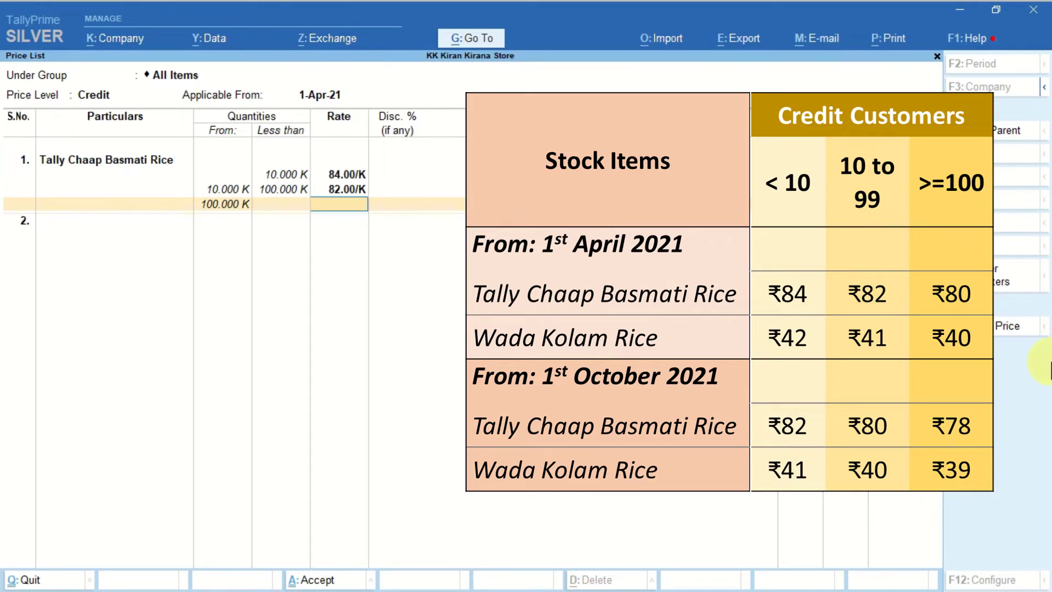
{"action": "type", "text": "80"}
{"action": "key", "text": "Return"}
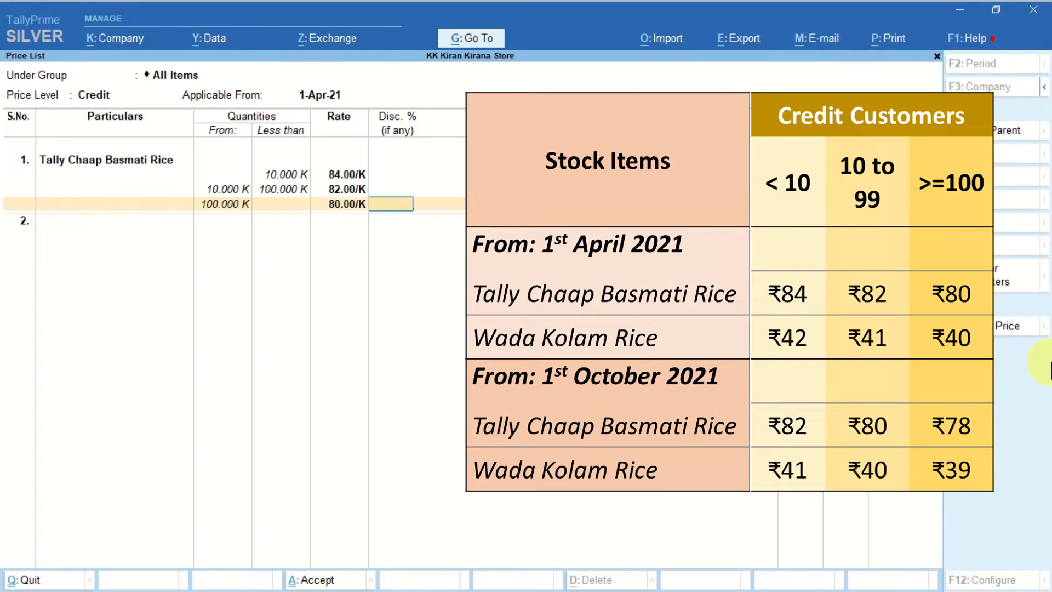
{"action": "key", "text": "Return"}
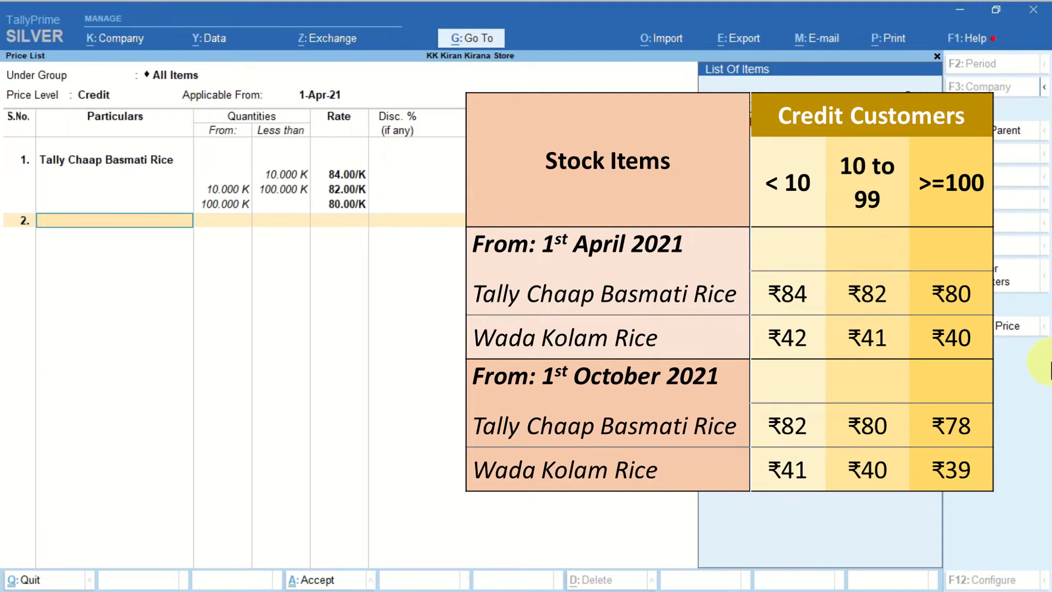
- Add Wada Kolam Rice to the Credit price list at 42 per K for quantities less than 10 K
{"action": "key", "text": "Return"}
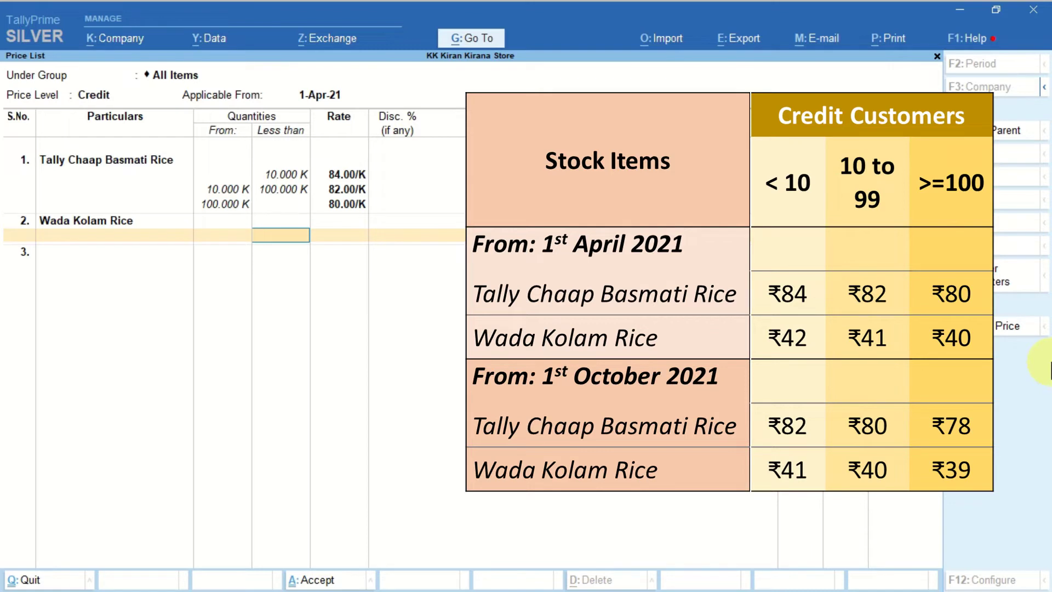
{"action": "type", "text": "10"}
{"action": "key", "text": "Return"}
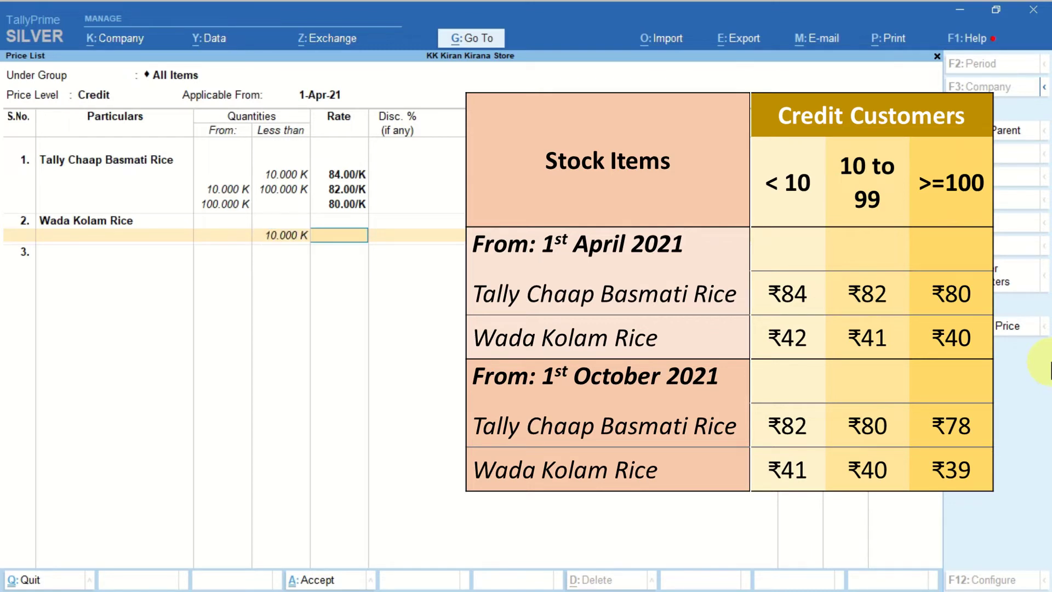
{"action": "type", "text": "42"}
{"action": "key", "text": "Return"}
{"action": "key", "text": "Return"}
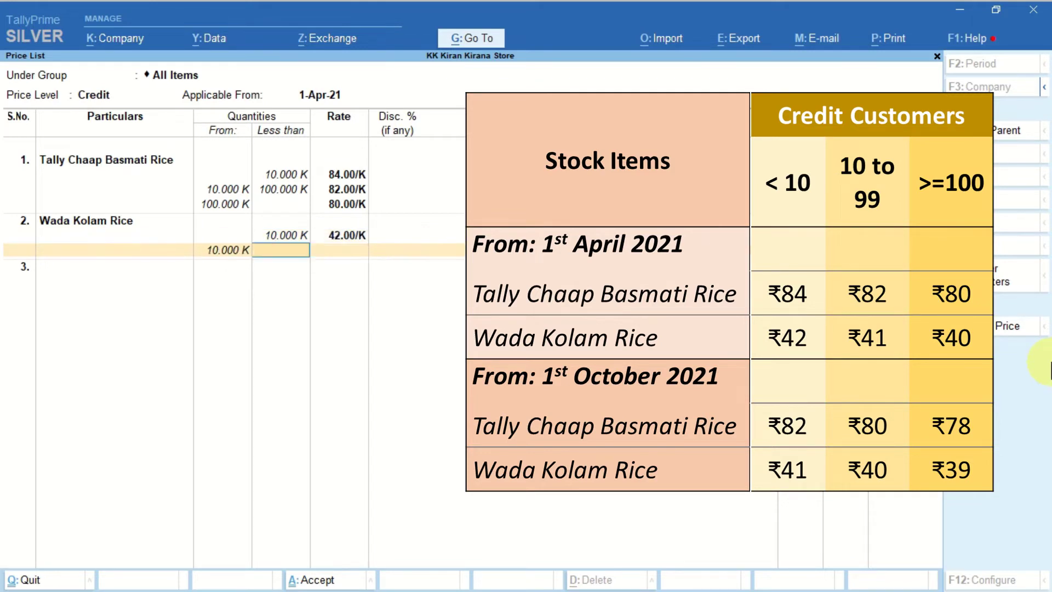
- Set the Credit rate of Wada Kolam Rice to 41 per K for 10 K to less than 100 K
{"action": "type", "text": "100"}
{"action": "key", "text": "Return"}
{"action": "type", "text": "41"}
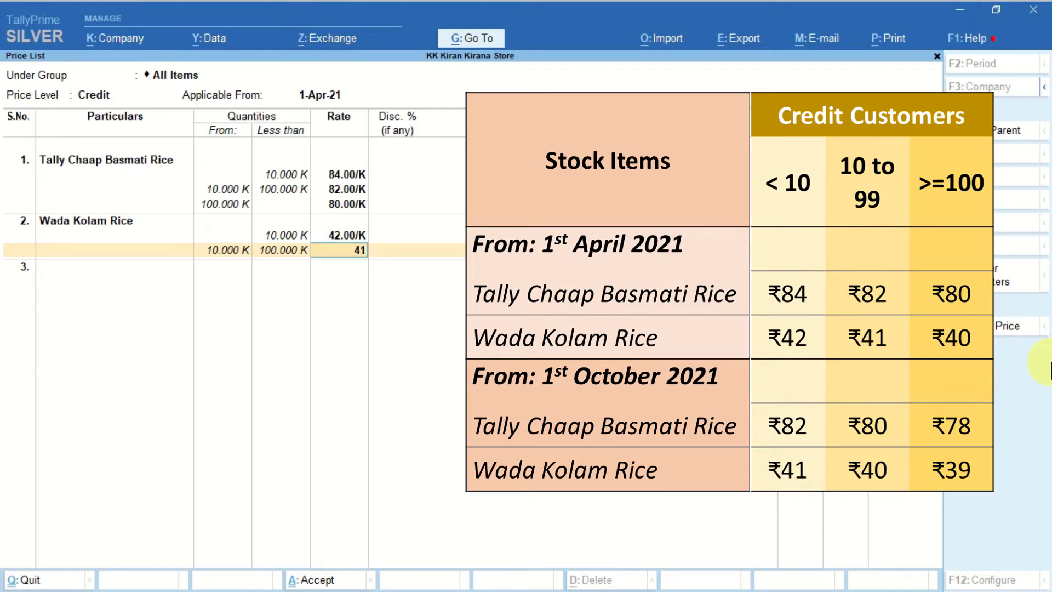
{"action": "key", "text": "Return"}
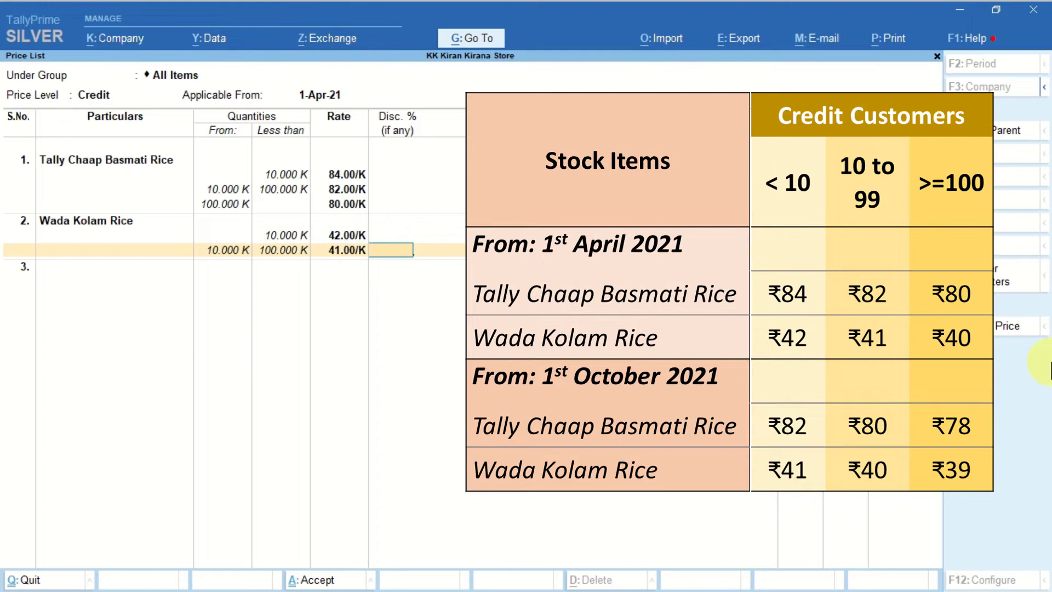
{"action": "key", "text": "Return"}
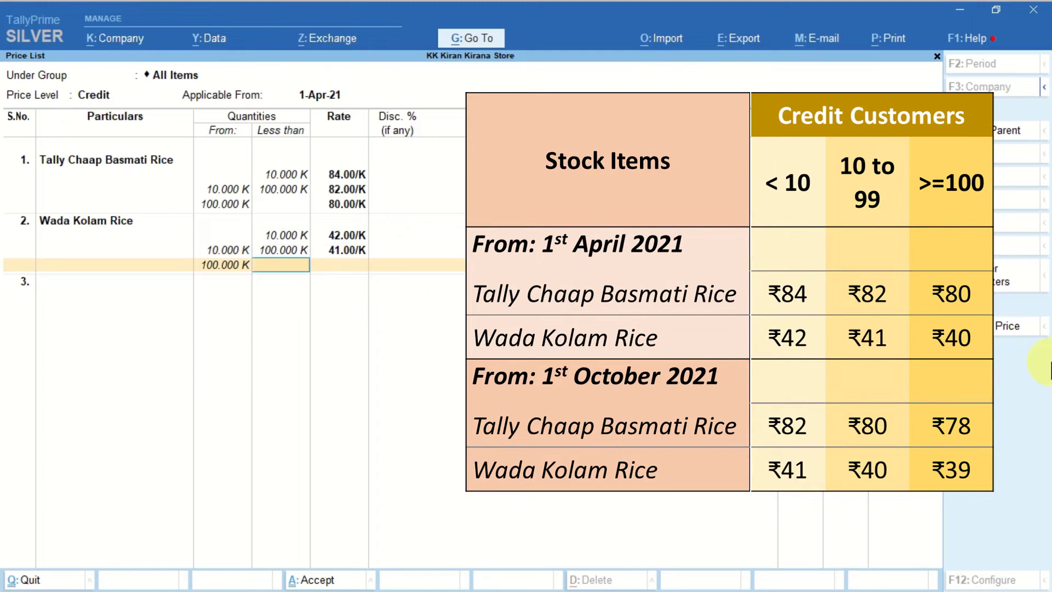
- Set Wada Kolam Rice to 40 per K from 100 K upward with no upper limit, and save the Credit price list
{"action": "key", "text": "Return"}
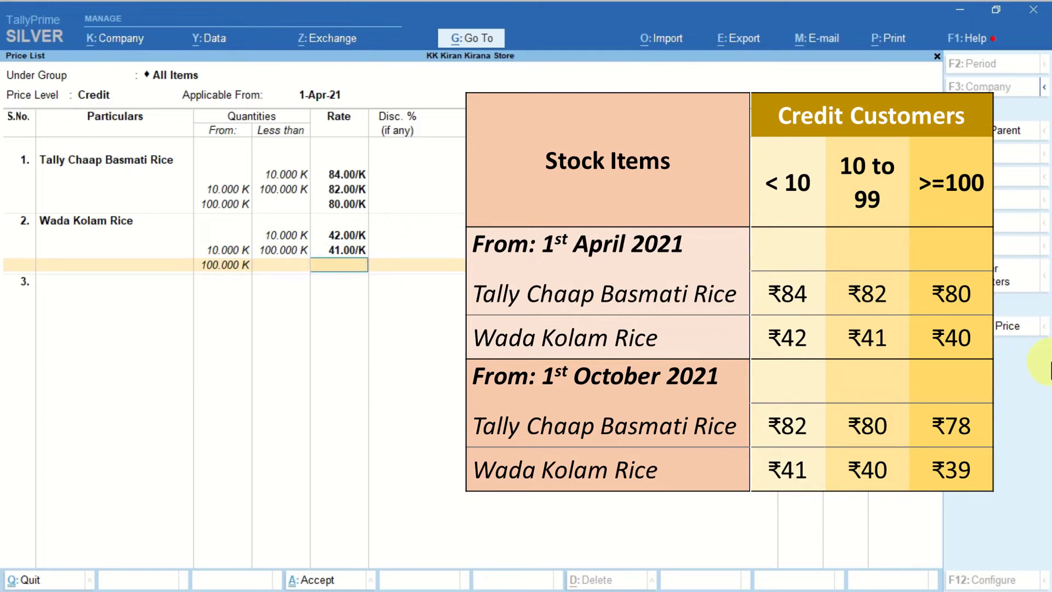
{"action": "type", "text": "40"}
{"action": "key", "text": "Return"}
{"action": "key", "text": "Return"}
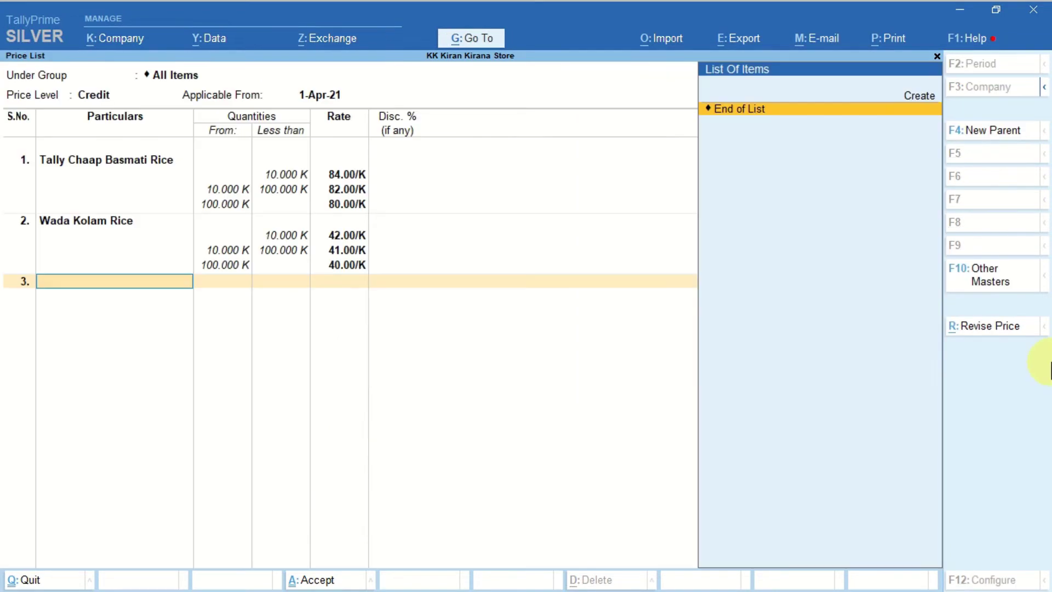
{"action": "key", "text": "Return"}
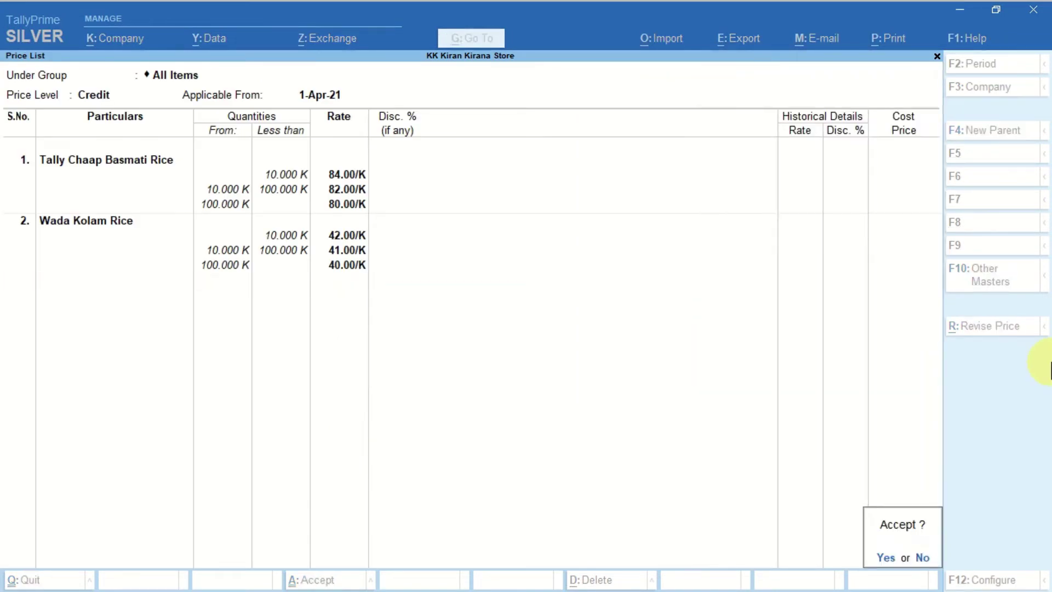
{"action": "key", "text": "Return"}
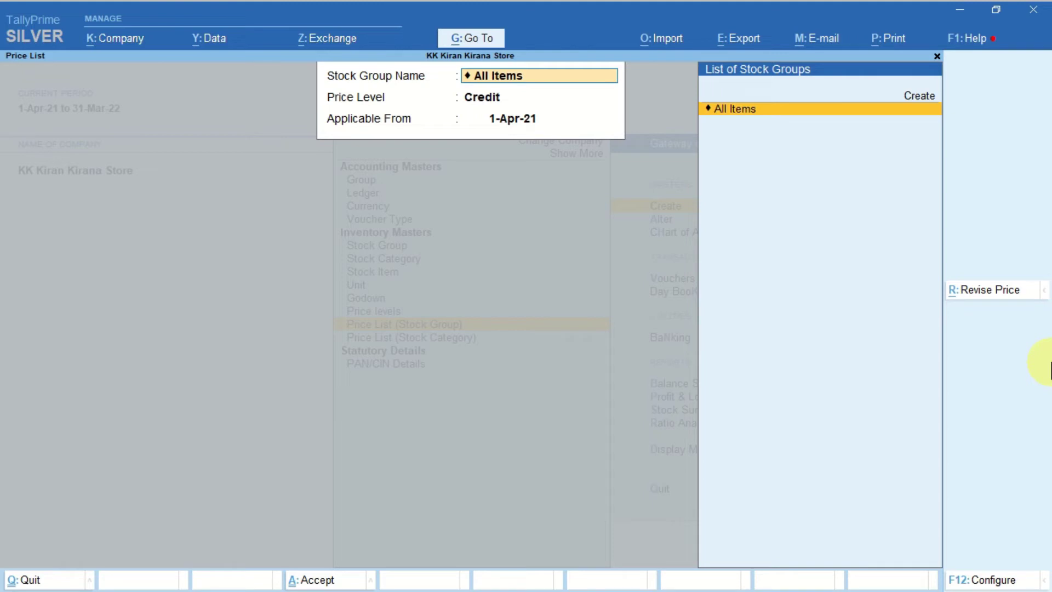
- Open the All Items price list for the Premium level, applicable from 1-Apr-21, and add Tally Chaap Basmati Rice
{"action": "key", "text": "Return"}
{"action": "key", "text": "Down"}
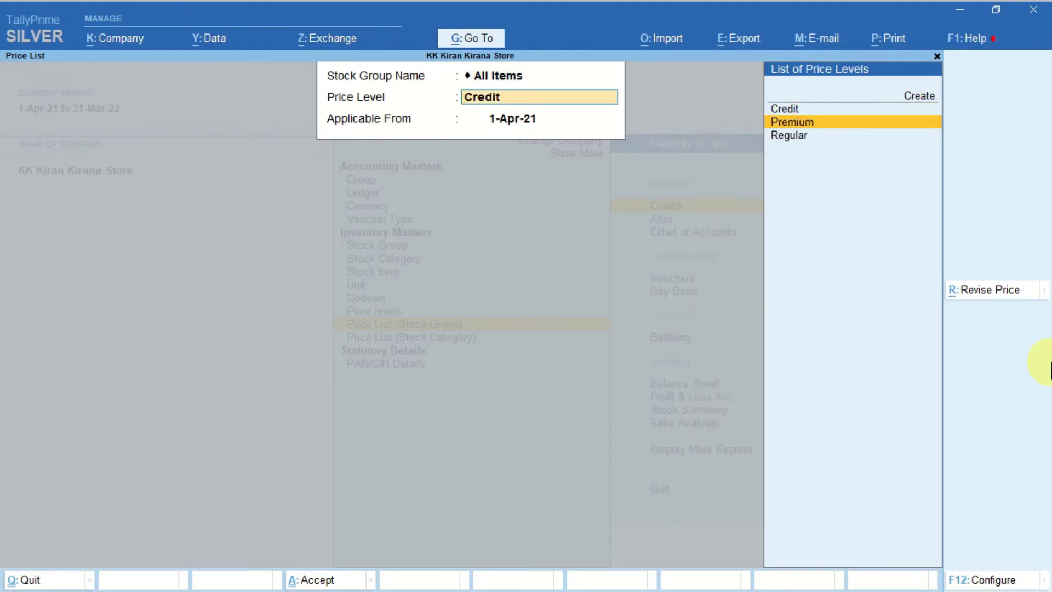
{"action": "key", "text": "Return"}
{"action": "key", "text": "Return"}
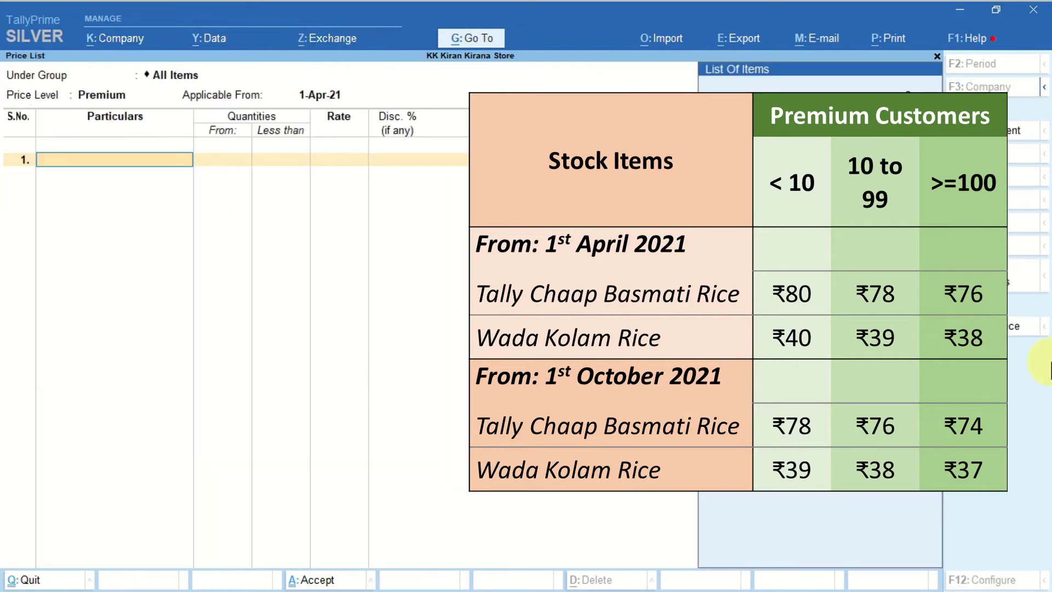
{"action": "key", "text": "Return"}
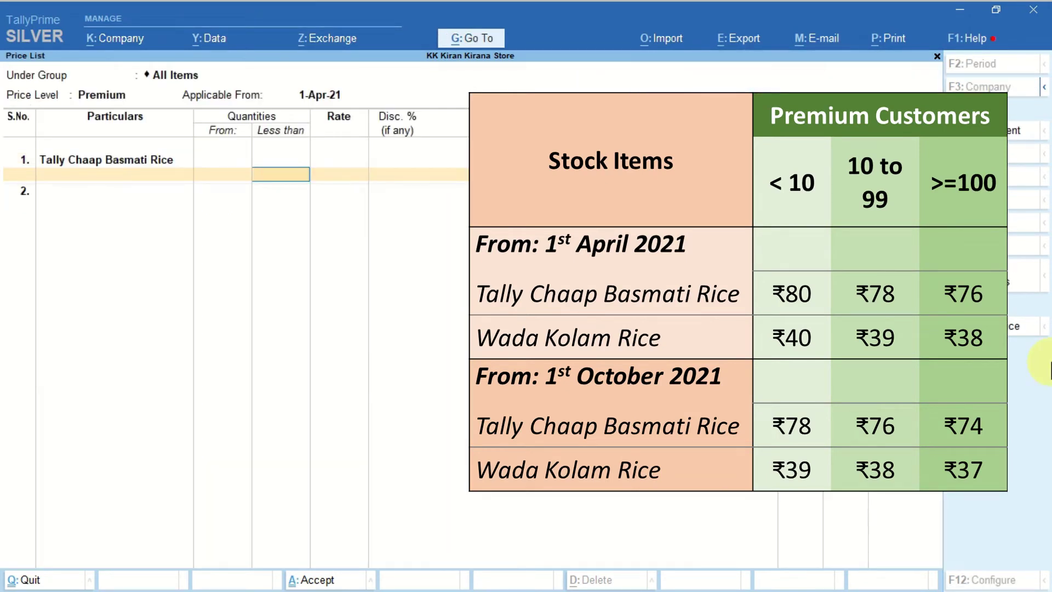
- Set the Premium rate of Tally Chaap Basmati Rice to 80 per K for quantities less than 10 K
{"action": "type", "text": "10"}
{"action": "key", "text": "Return"}
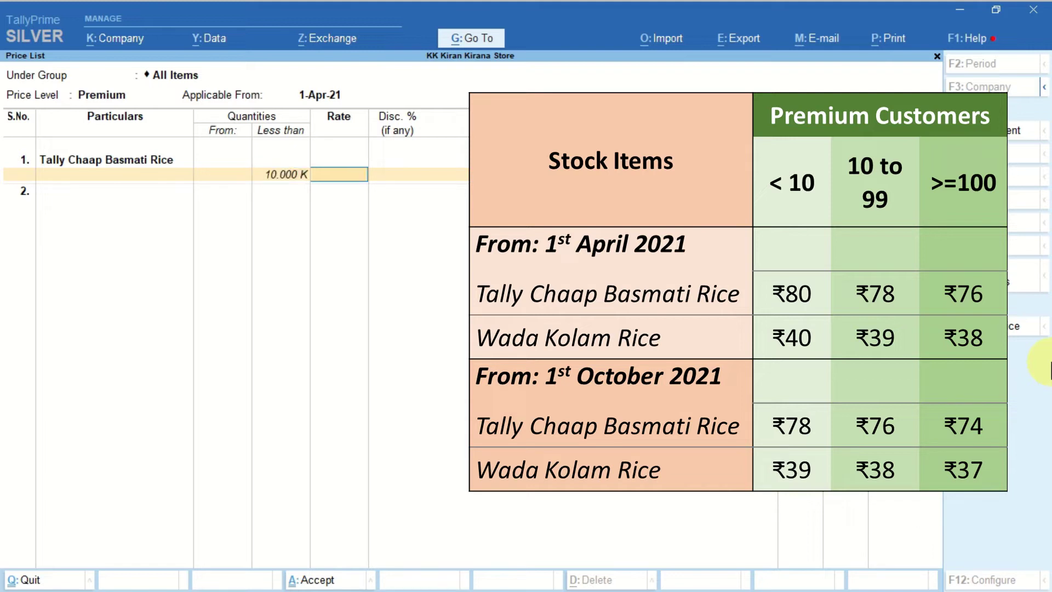
{"action": "type", "text": "80"}
{"action": "key", "text": "Return"}
{"action": "key", "text": "Return"}
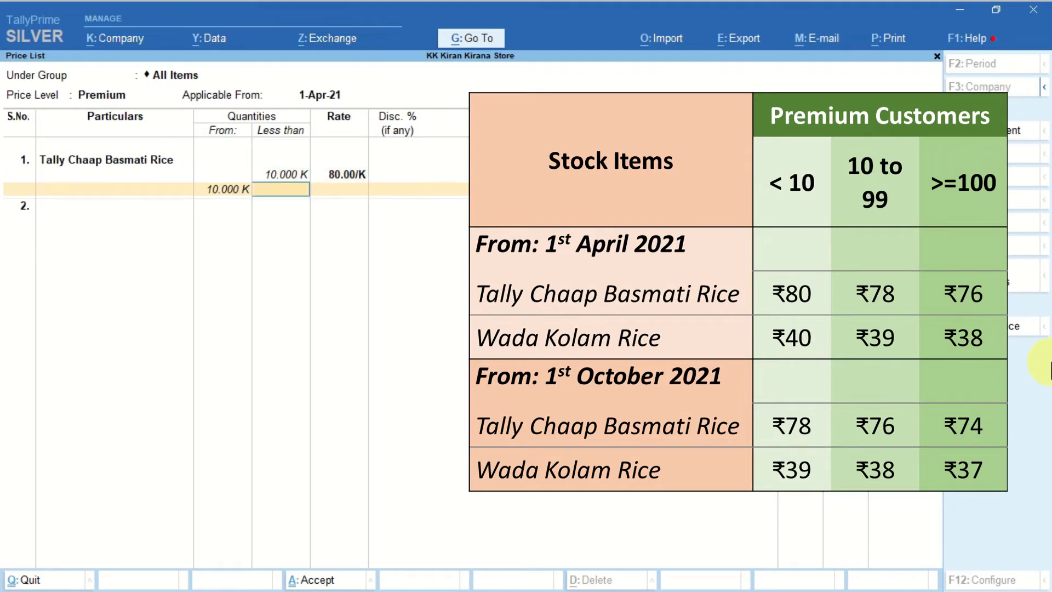
- Give Tally Chaap Basmati Rice Premium rates of 78 for 10 K to less than 100 K and 76 from 100 K upward
{"action": "type", "text": "100"}
{"action": "key", "text": "Return"}
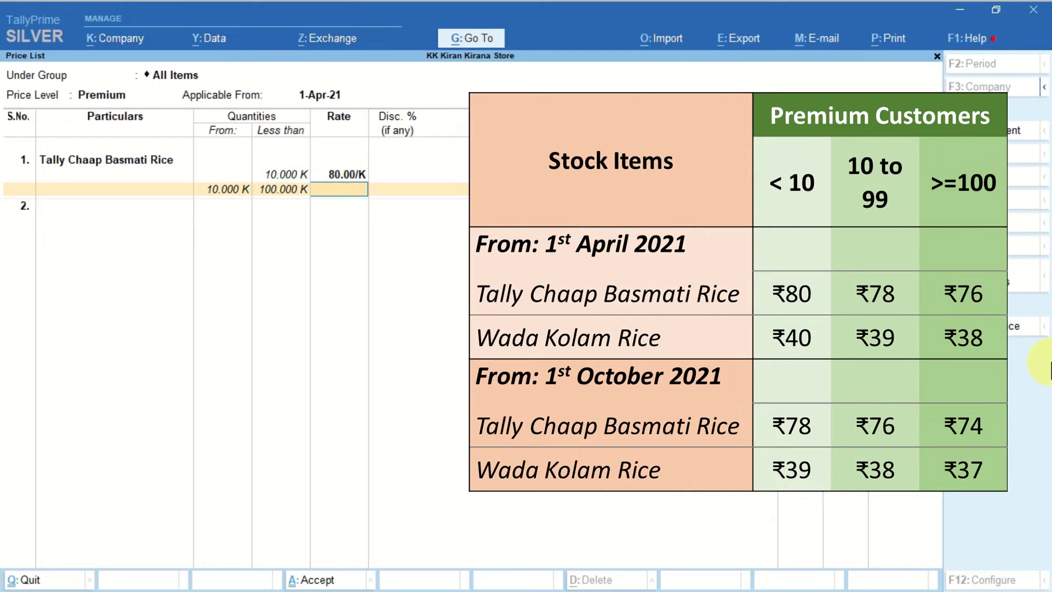
{"action": "type", "text": "78"}
{"action": "key", "text": "Return"}
{"action": "key", "text": "Return"}
{"action": "key", "text": "Return"}
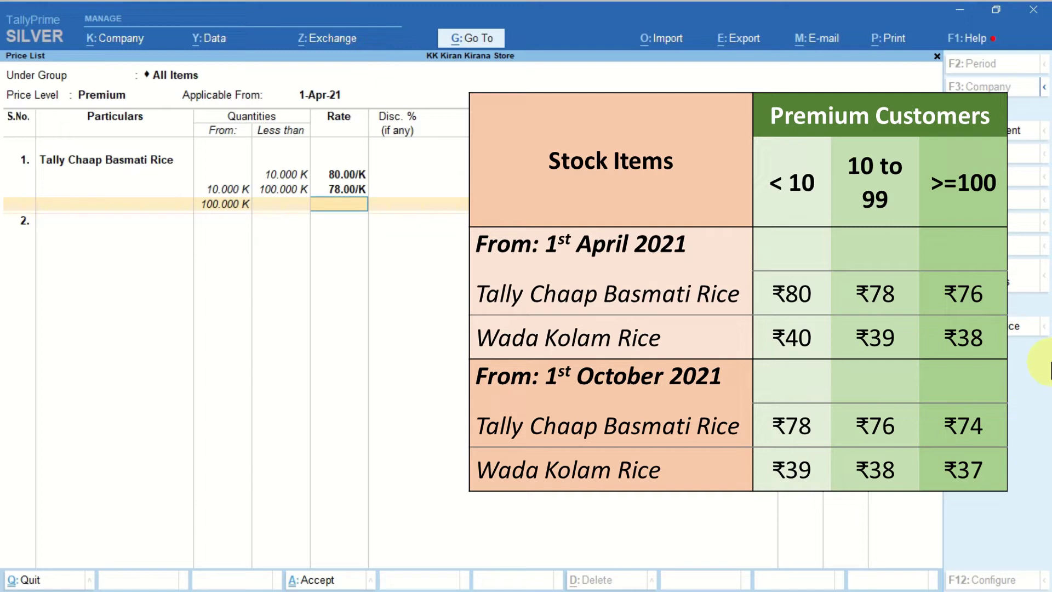
{"action": "type", "text": "76"}
{"action": "key", "text": "Return"}
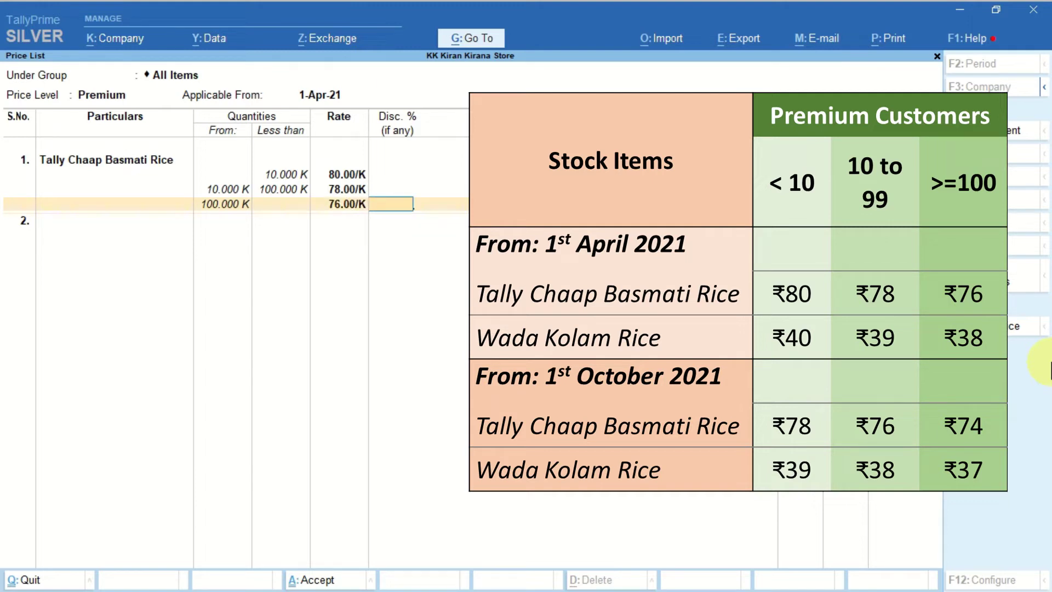
{"action": "key", "text": "Return"}
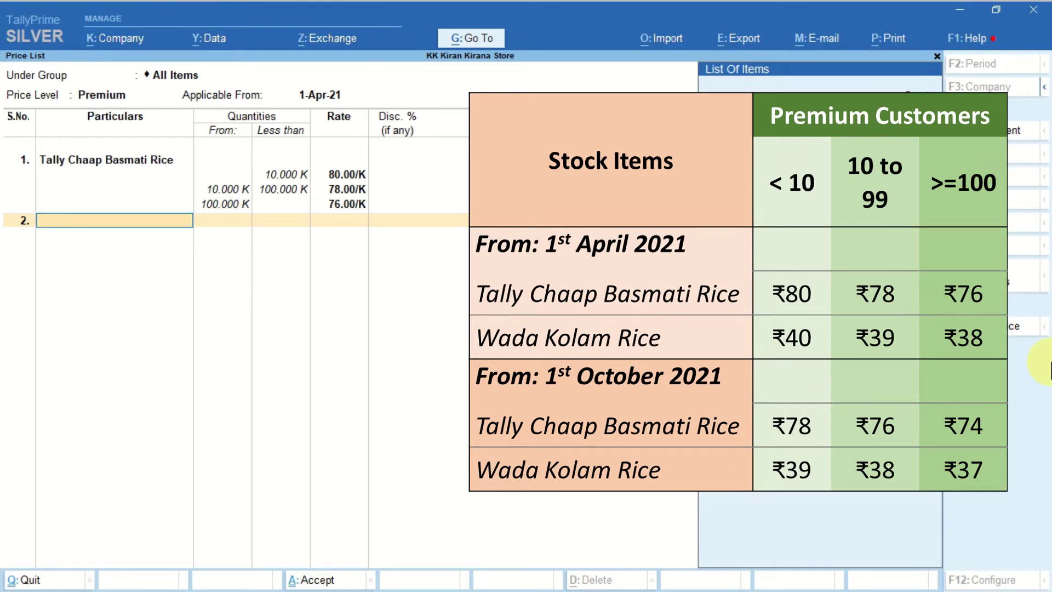
- Add Wada Kolam Rice to the Premium price list at 40 per K for quantities less than 10 K
{"action": "type", "text": "w"}
{"action": "key", "text": "Return"}
{"action": "type", "text": "1"}
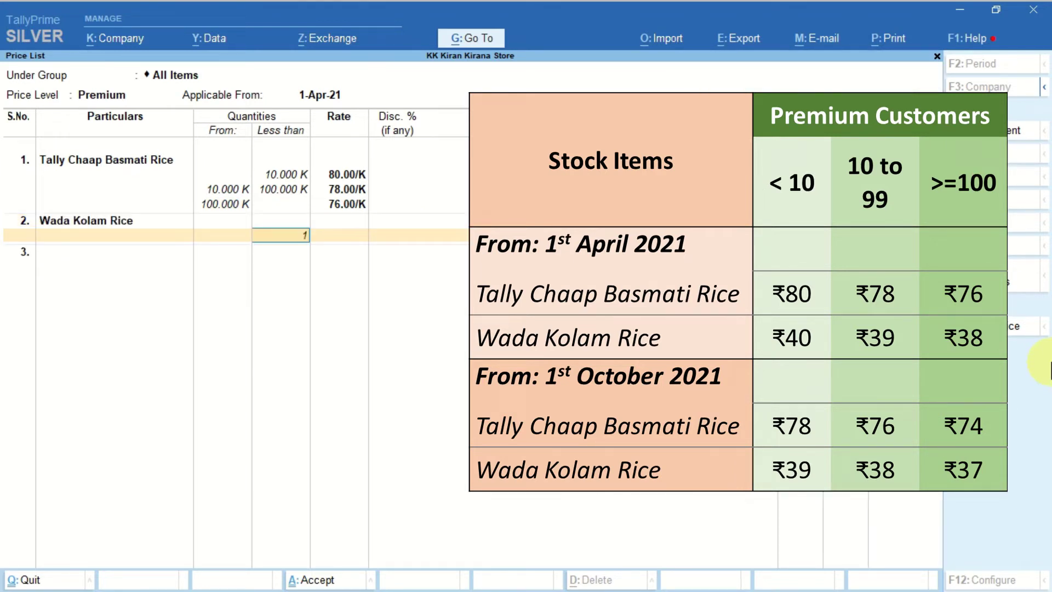
{"action": "type", "text": "0"}
{"action": "key", "text": "Return"}
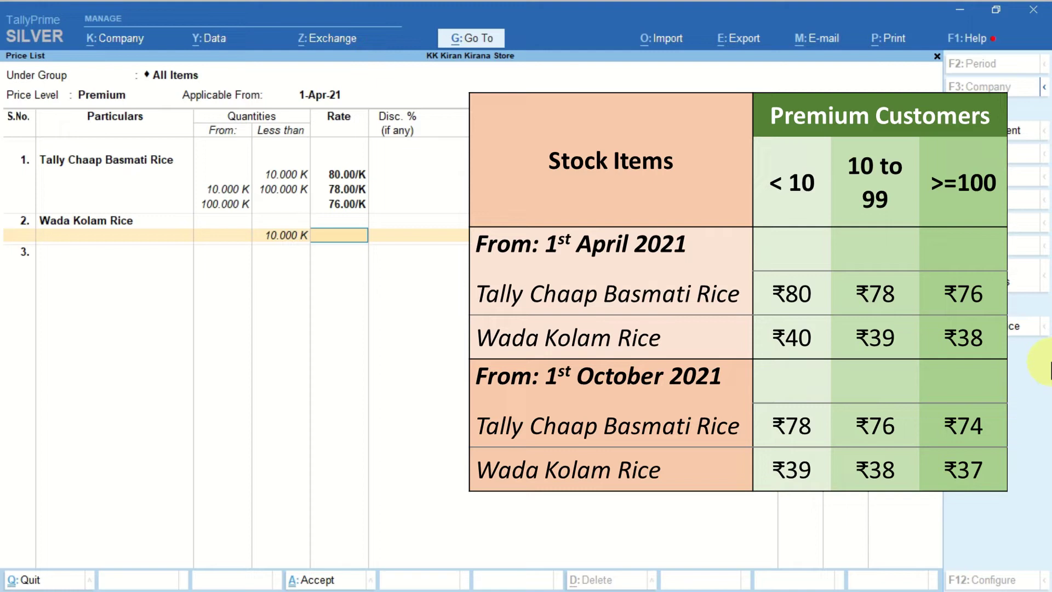
{"action": "type", "text": "40"}
{"action": "key", "text": "Return"}
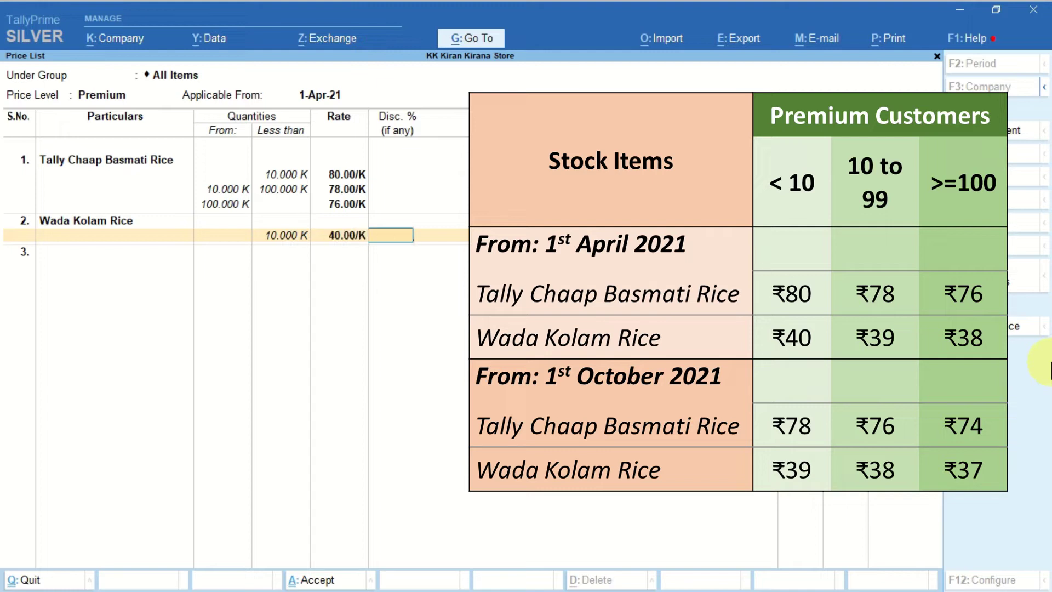
{"action": "key", "text": "Return"}
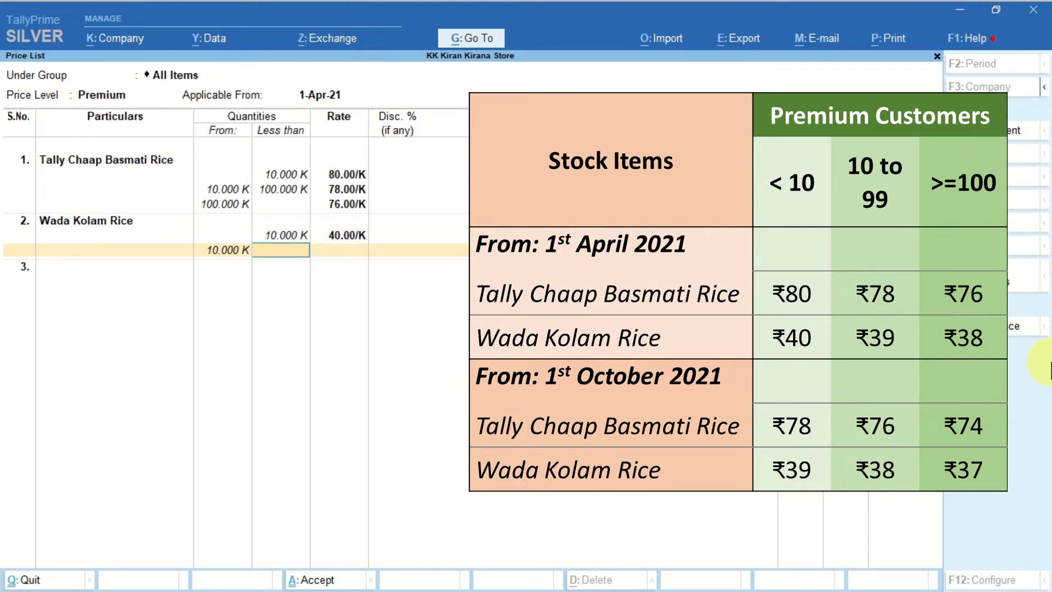
- Give Wada Kolam Rice Premium rates of 39 for 10 K to less than 100 K and 38 from 100 K upward
{"action": "type", "text": "100"}
{"action": "key", "text": "Return"}
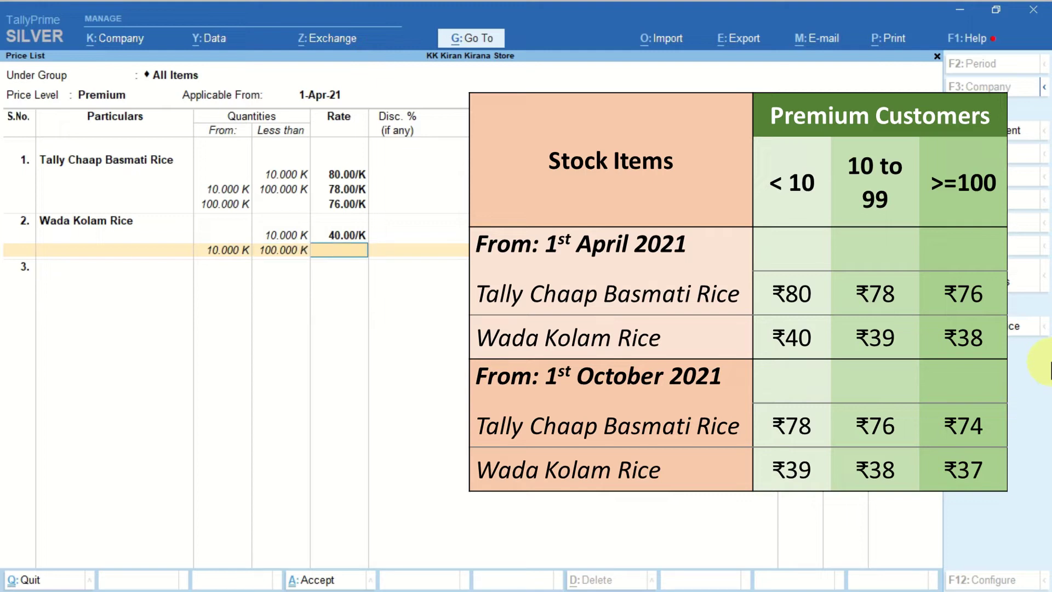
{"action": "type", "text": "39"}
{"action": "key", "text": "Return"}
{"action": "key", "text": "Return"}
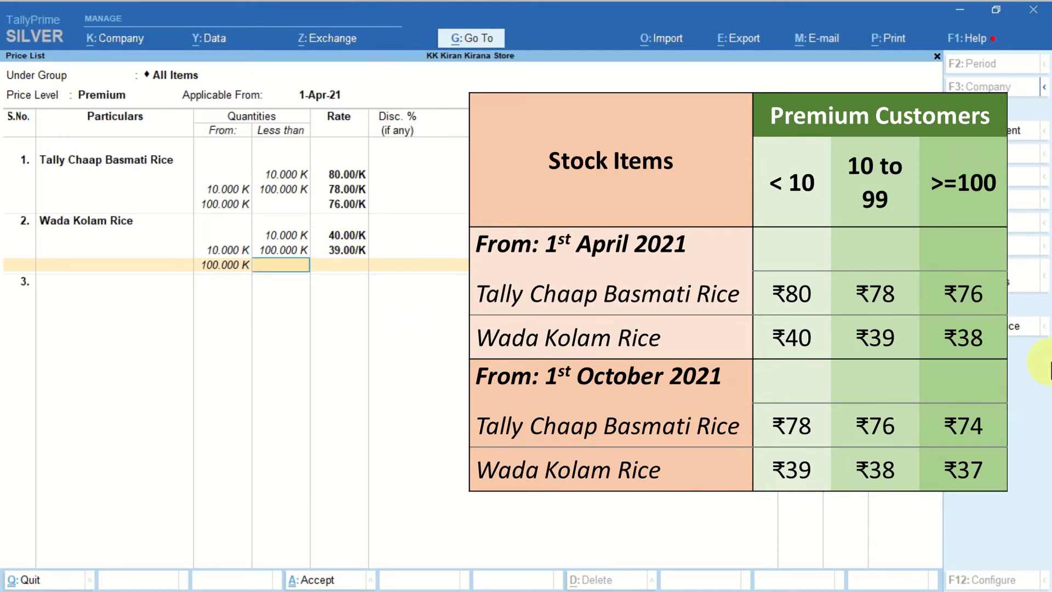
{"action": "key", "text": "Return"}
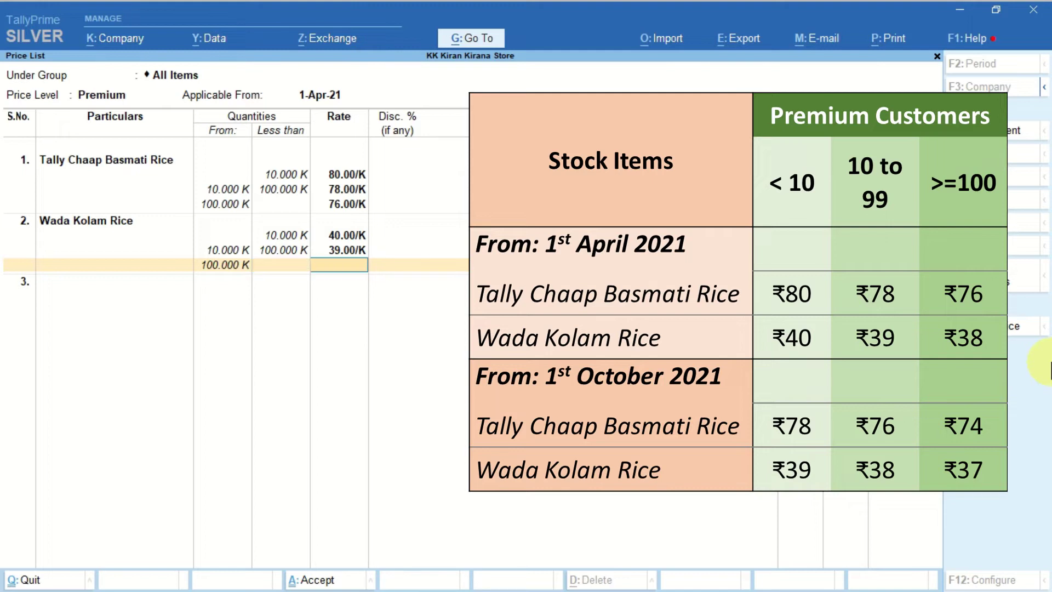
{"action": "type", "text": "38"}
{"action": "key", "text": "Return"}
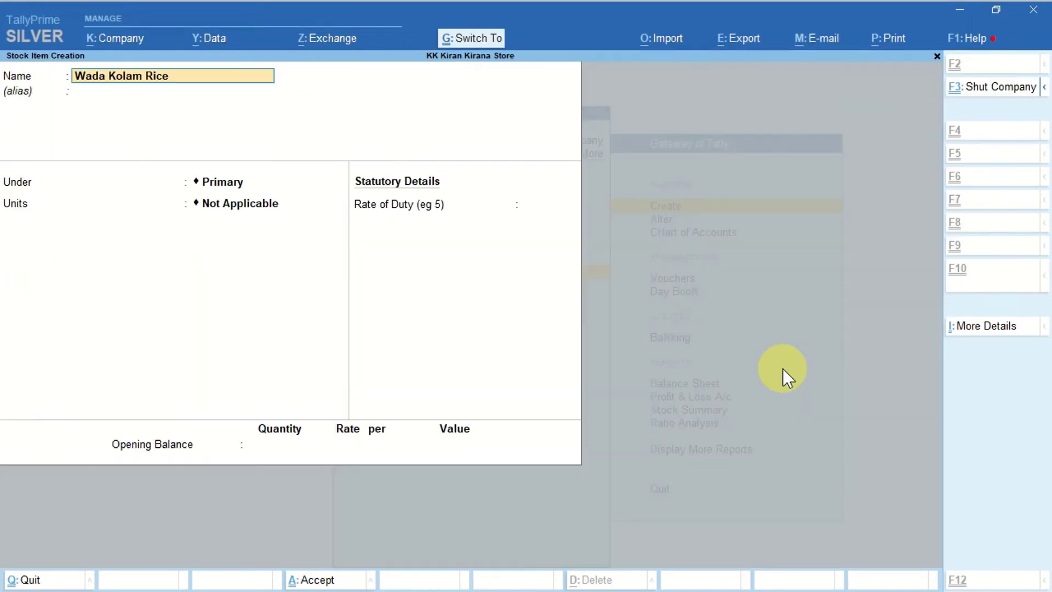
- End the item list and save the Premium price list for All Items
{"action": "key", "text": "Return"}
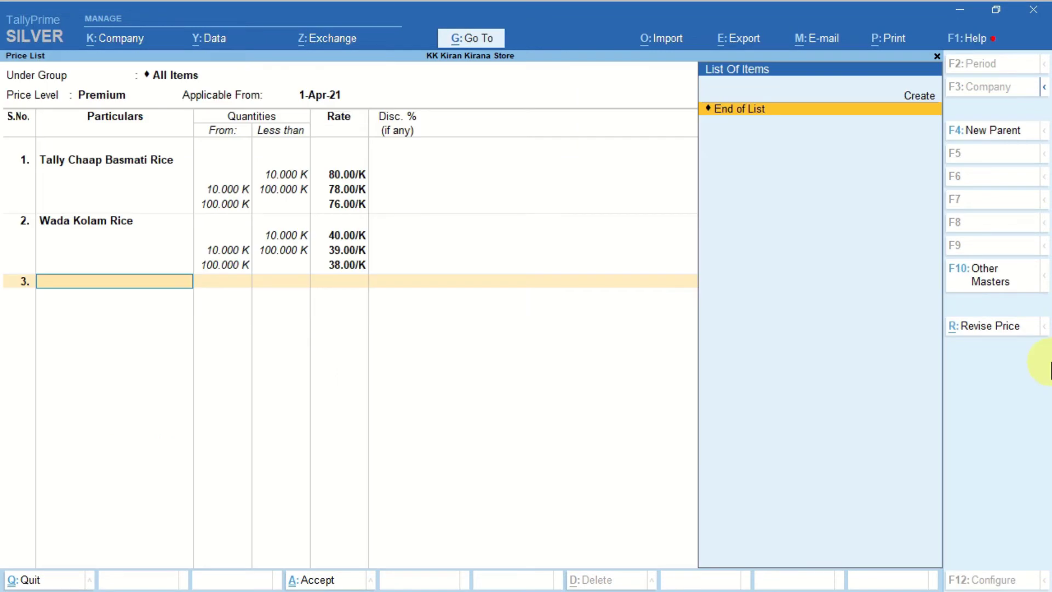
{"action": "key", "text": "Return"}
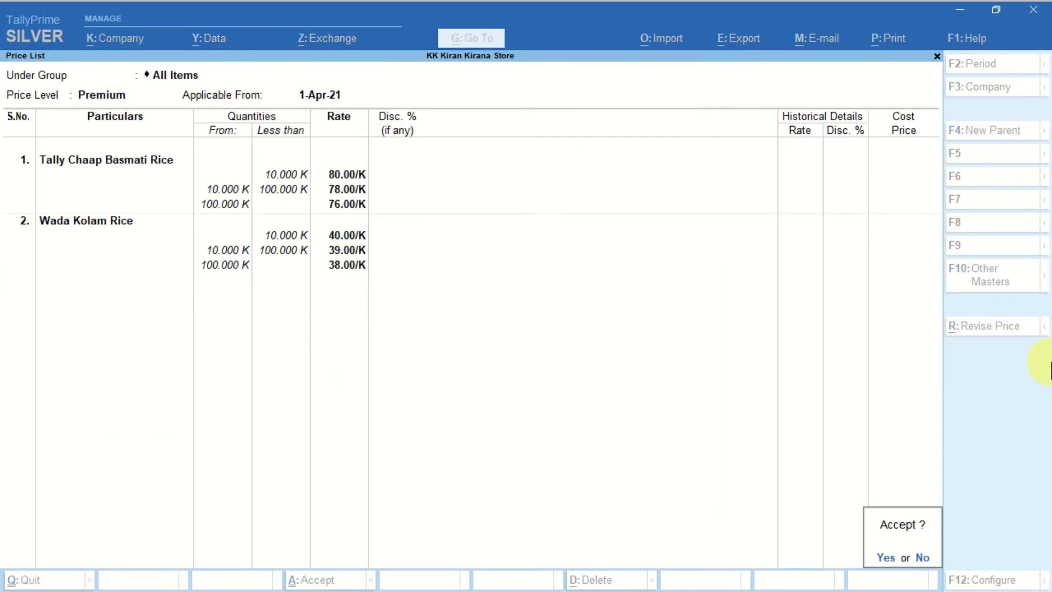
{"action": "key", "text": "Return"}
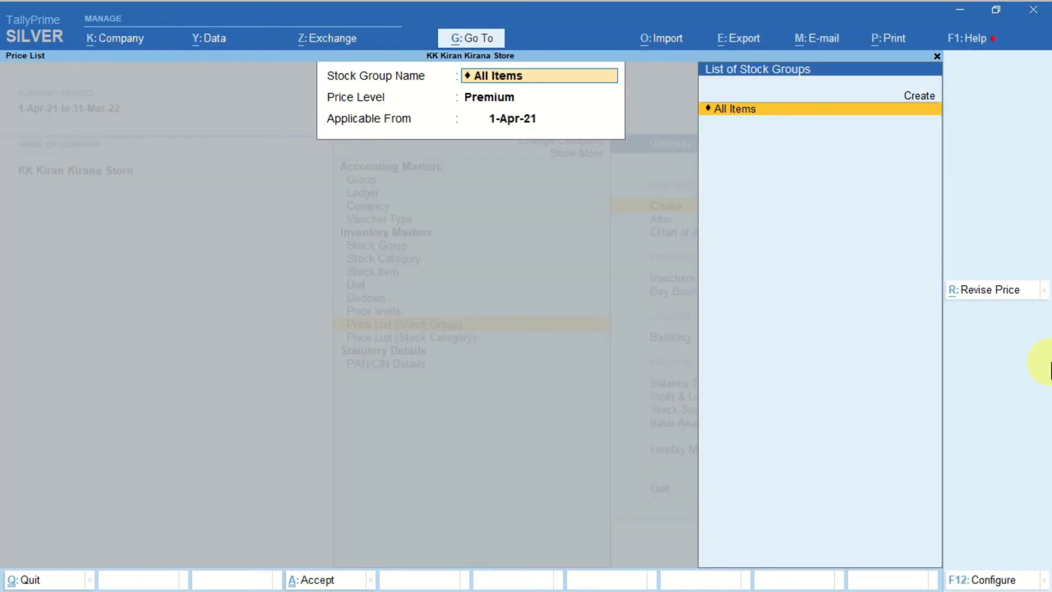
- Open the Regular price list for All Items applicable from 1-Apr-21
{"action": "key", "text": "Return"}
{"action": "key", "text": "Down"}
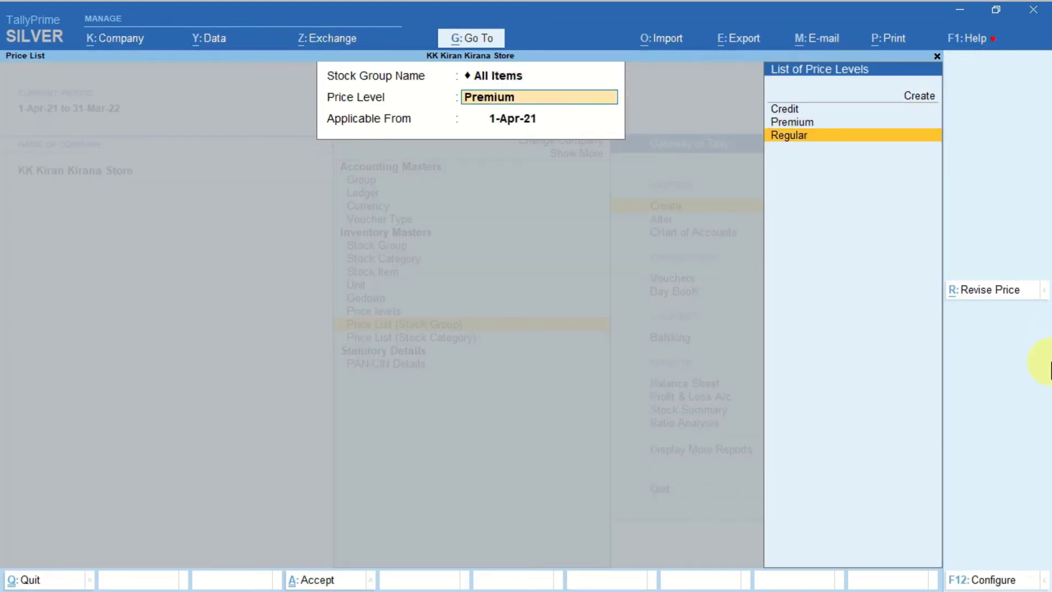
{"action": "key", "text": "Return"}
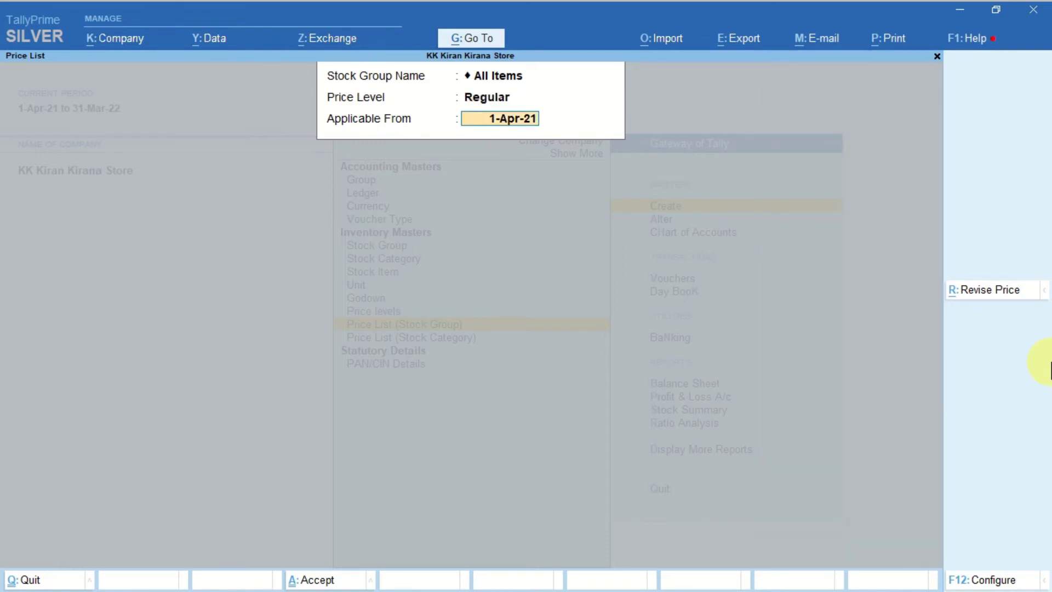
{"action": "key", "text": "Return"}
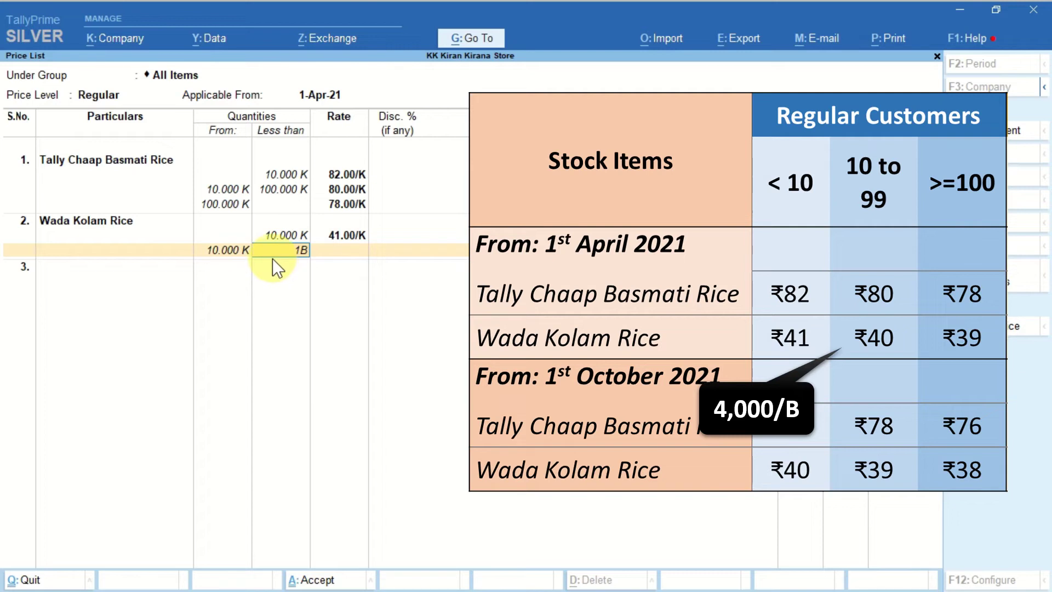
- Give Wada Kolam Rice a Regular rate of 4,000 per B for quantities from 10 K to less than 1B
{"action": "key", "text": "Return"}
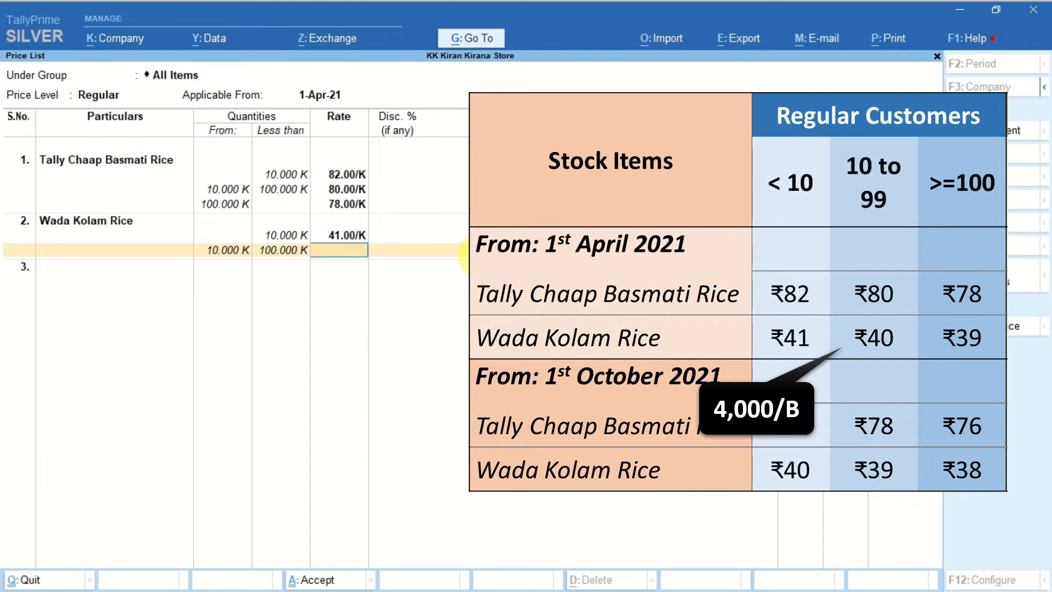
{"action": "type", "text": "4,"}
{"action": "type", "text": "000.00"}
{"action": "type", "text": "/B"}
{"action": "key", "text": "Return"}
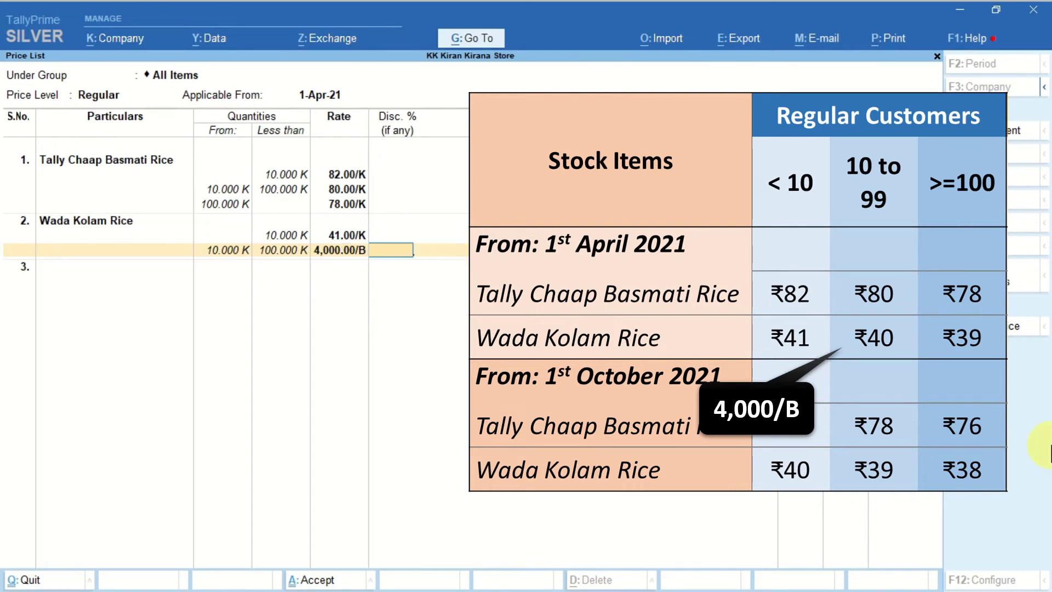
{"action": "key", "text": "Return"}
{"action": "key", "text": "Return"}
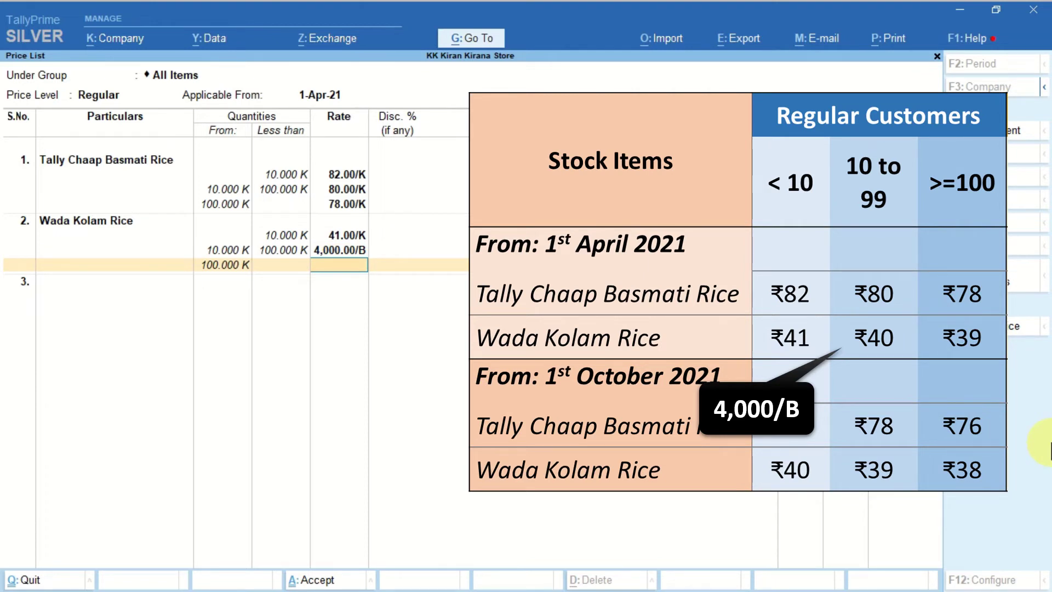
- Set the Regular rate of Wada Kolam Rice to 39 per K from 100 K upward and save the price list
{"action": "type", "text": "39"}
{"action": "key", "text": "Return"}
{"action": "key", "text": "Return"}
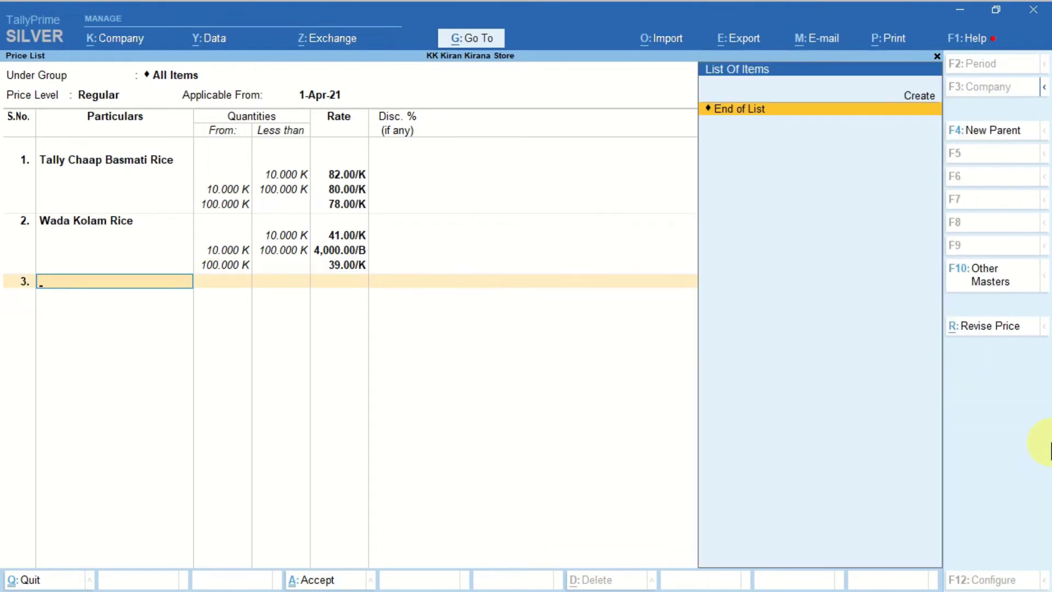
{"action": "key", "text": "ctrl+a"}
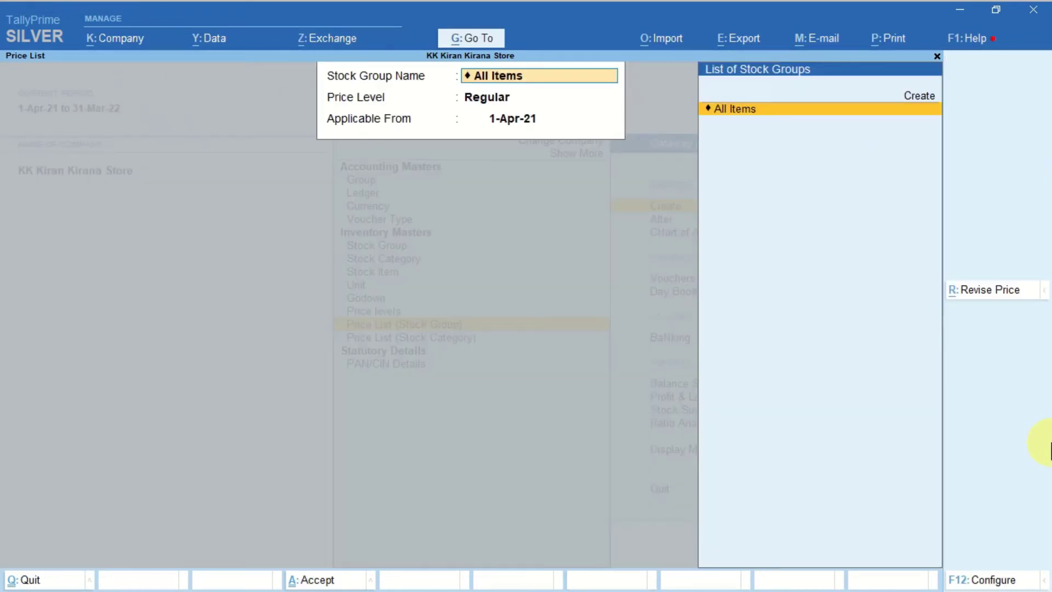
- Start a new Regular price list for All Items applicable from 1-Oct-21
{"action": "key", "text": "Return"}
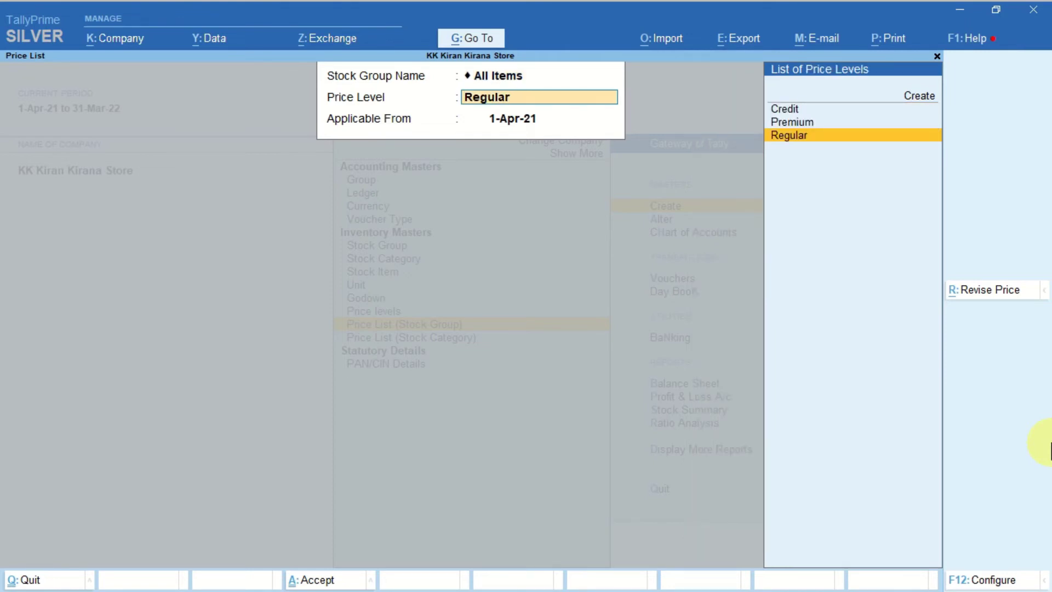
{"action": "key", "text": "Return"}
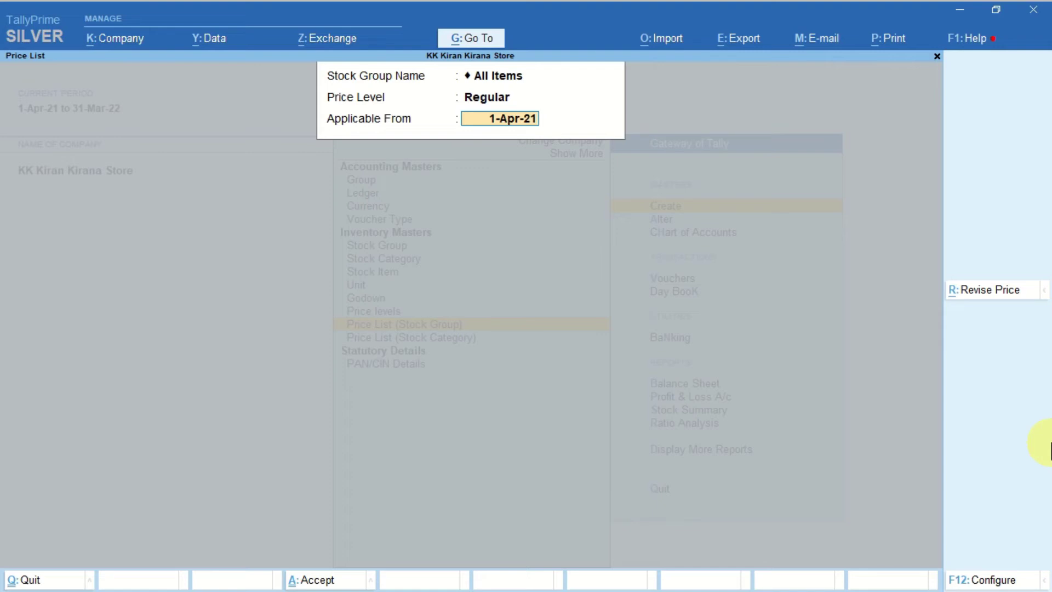
{"action": "key", "text": "BackSpace"}
{"action": "type", "text": "0"}
{"action": "key", "text": "Return"}
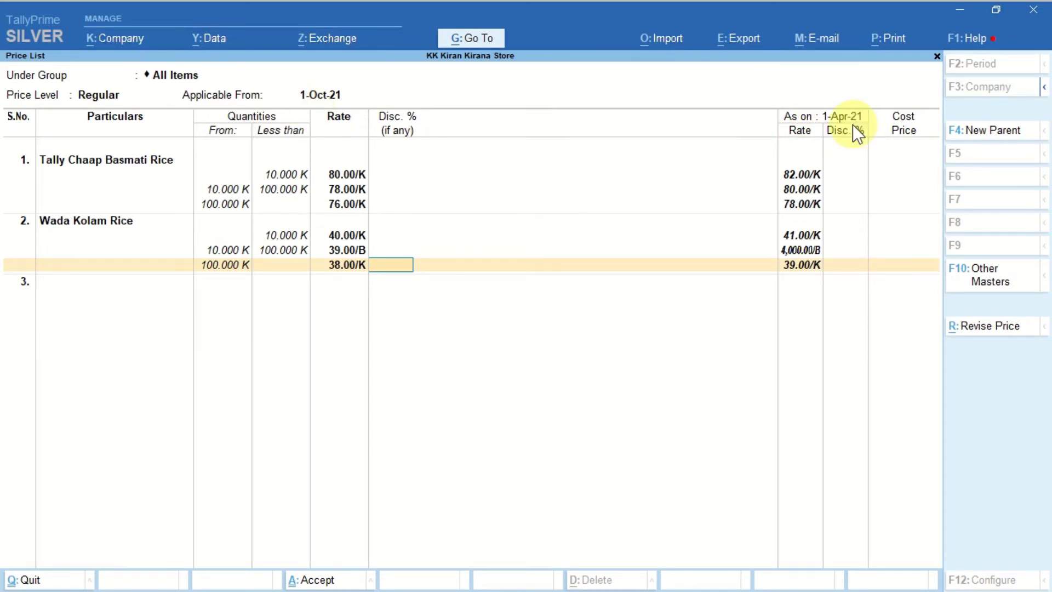
- End the item list and save the Regular price list dated 1-Oct-21
{"action": "key", "text": "Return"}
{"action": "key", "text": "Return"}
{"action": "key", "text": "Return"}
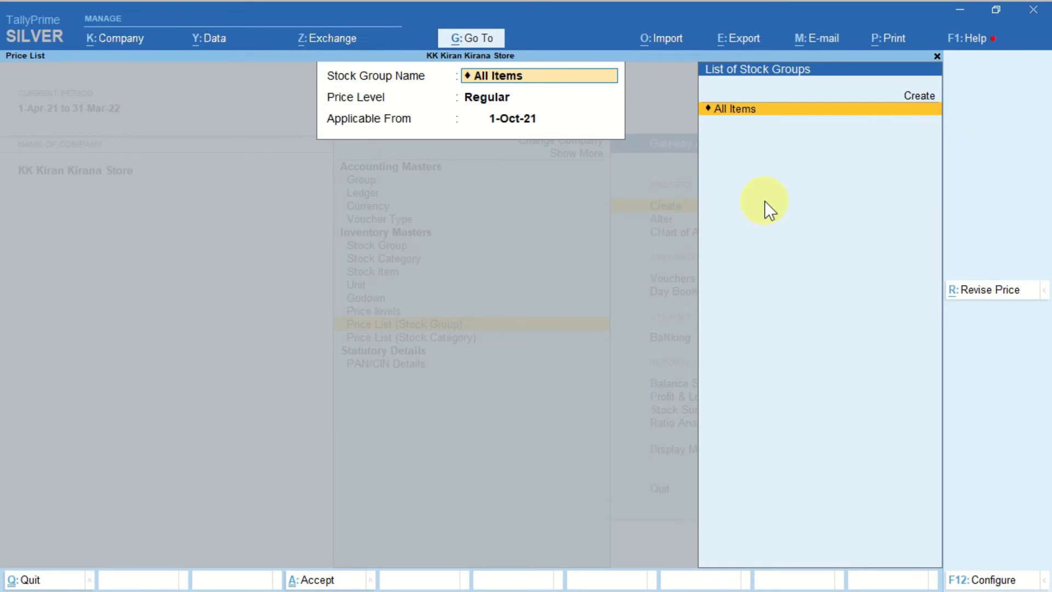
- Open the Premium price list for All Items applicable from 1-Oct-21
{"action": "key", "text": "Return"}
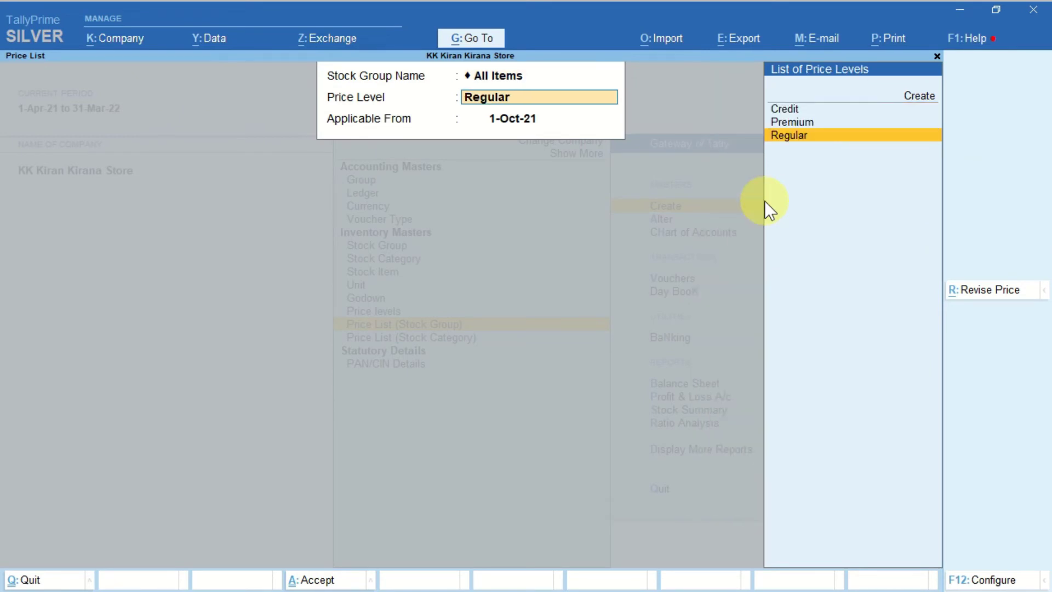
{"action": "key", "text": "Up"}
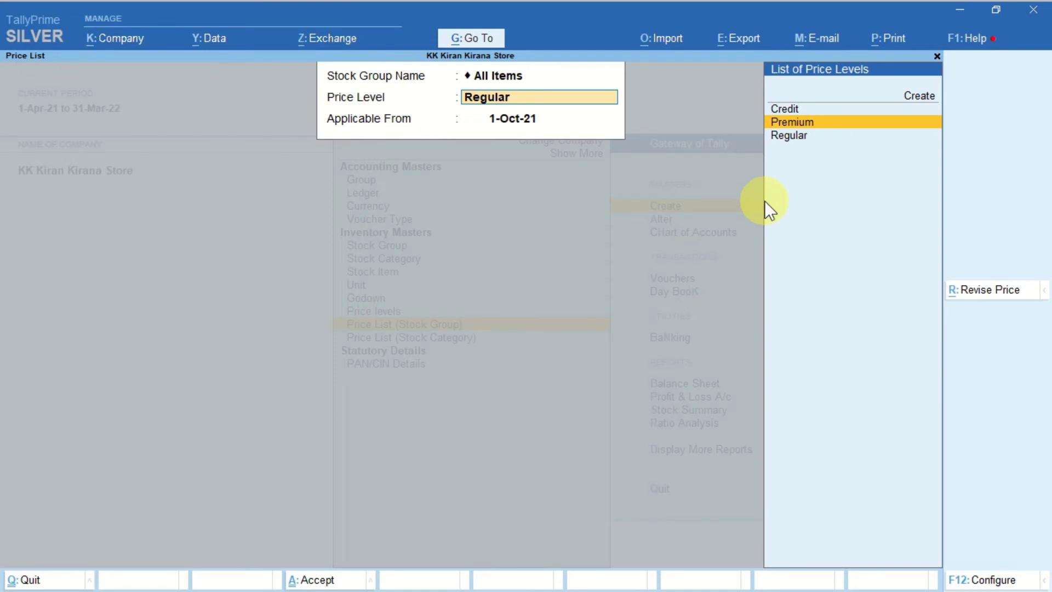
{"action": "key", "text": "Return"}
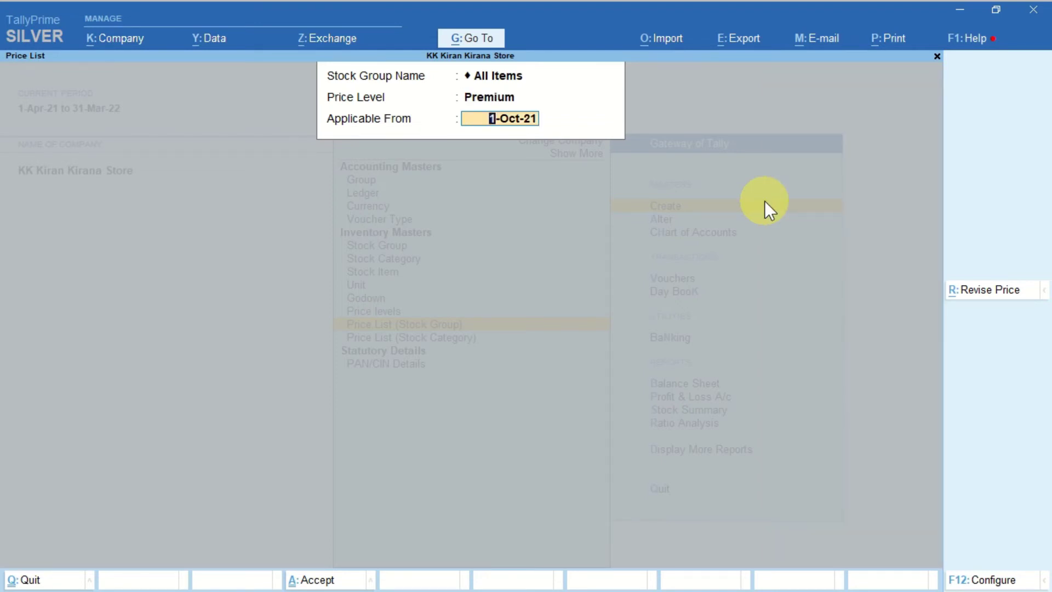
{"action": "key", "text": "Return"}
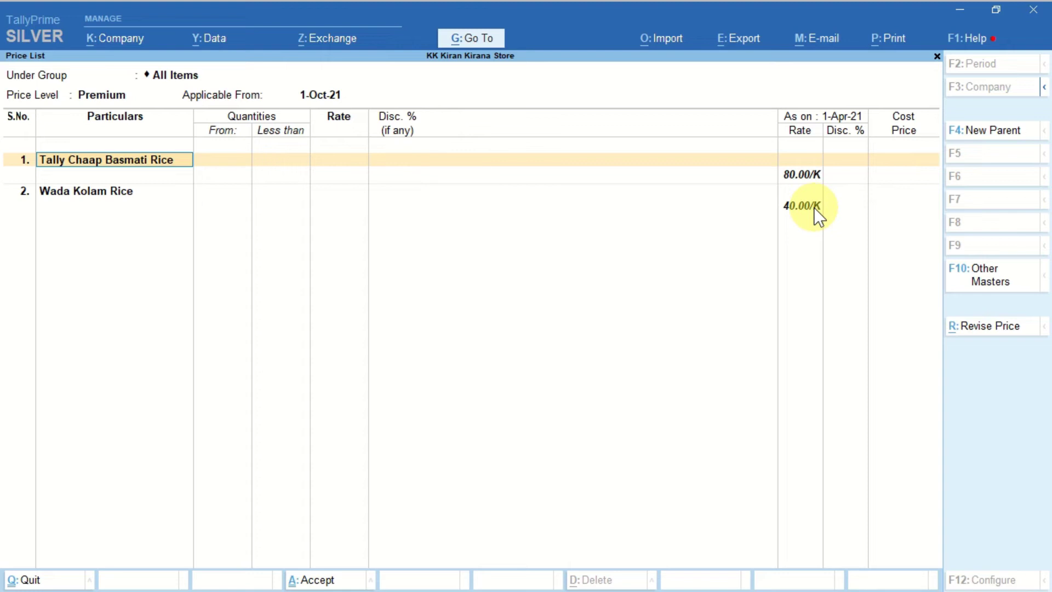
- Set up a price revision of type Increase By Percentage for All Items at the Premium level from 1-Oct-21
{"action": "left_click", "coordinate": [982, 330]}
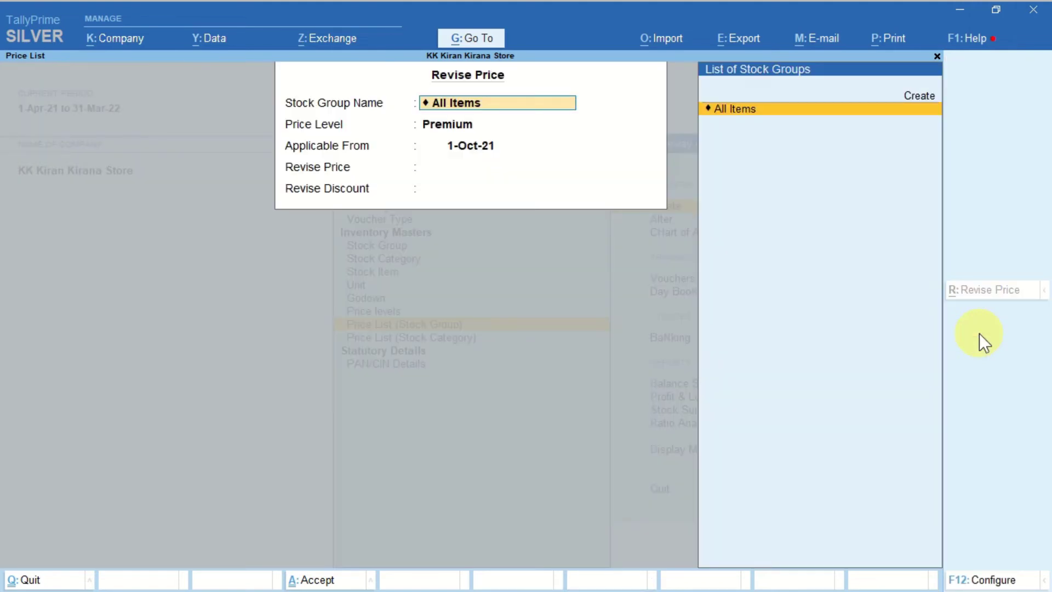
{"action": "key", "text": "Return"}
{"action": "key", "text": "Return"}
{"action": "key", "text": "Return"}
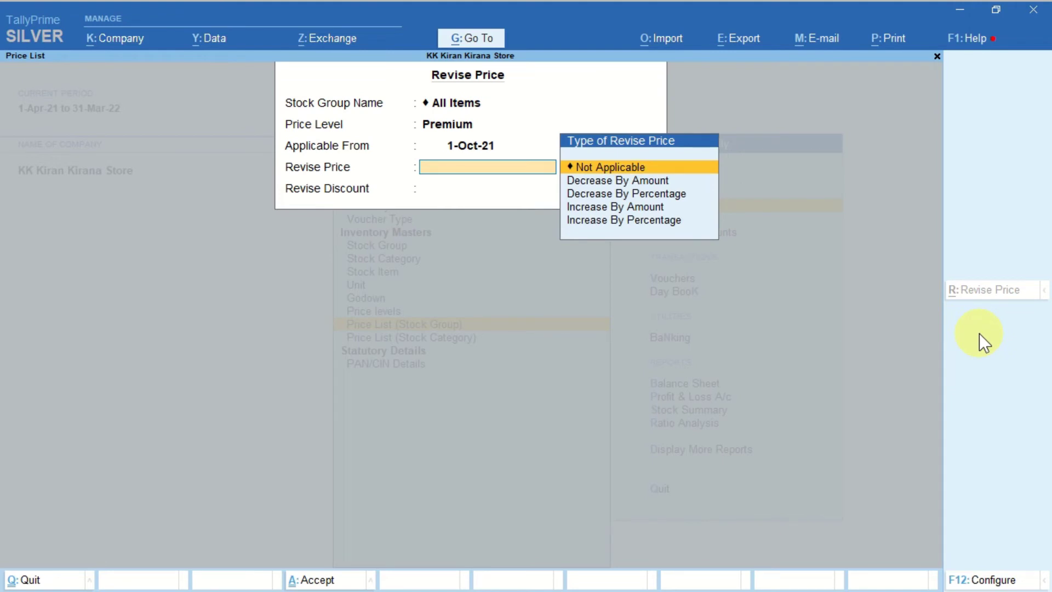
{"action": "key", "text": "Down"}
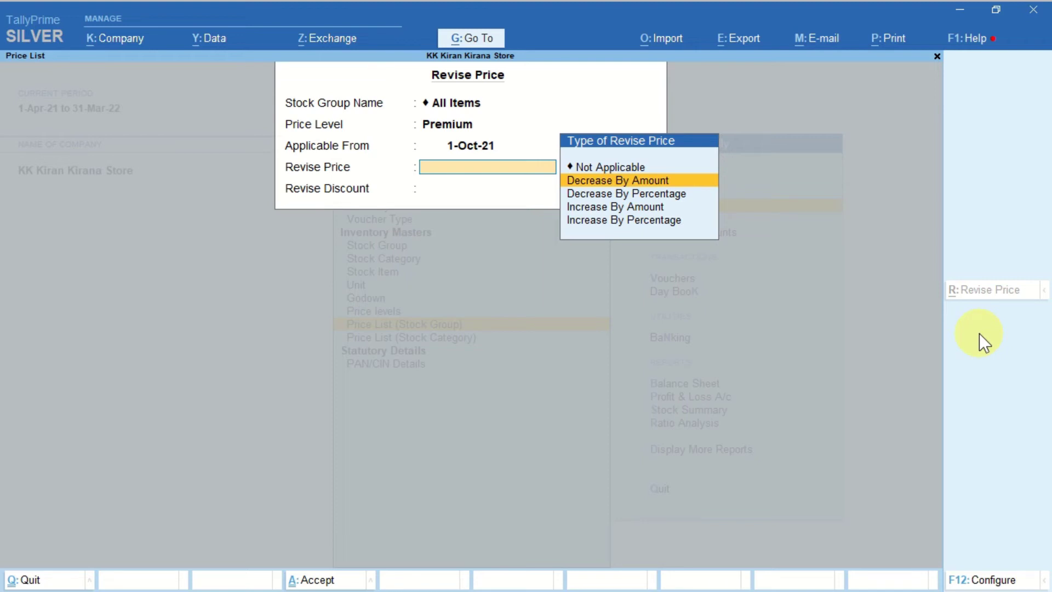
{"action": "key", "text": "Down"}
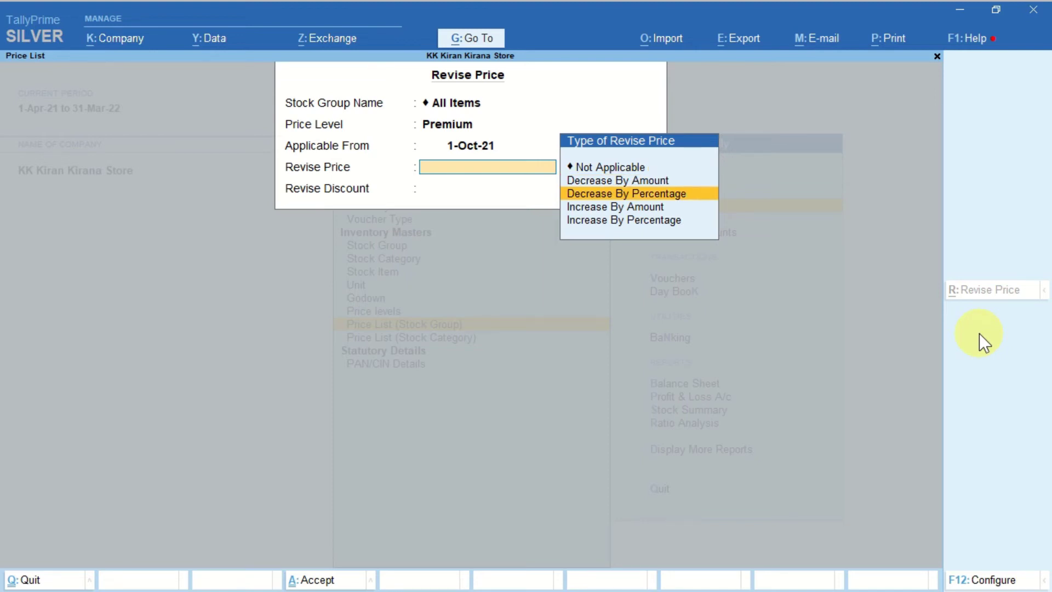
{"action": "key", "text": "Down"}
{"action": "key", "text": "Down"}
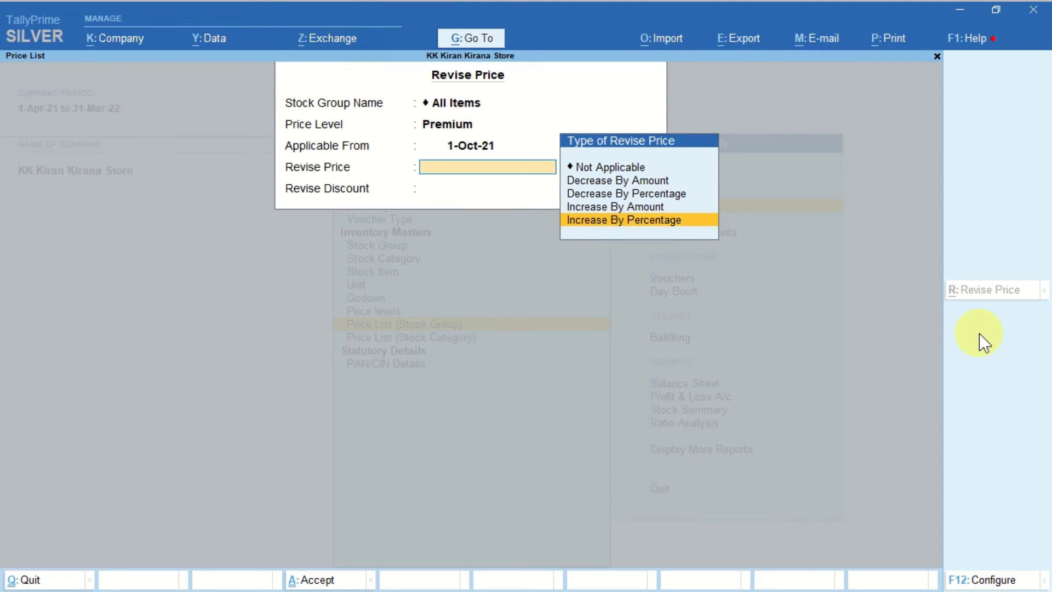
{"action": "key", "text": "Up"}
{"action": "key", "text": "Down"}
{"action": "key", "text": "Return"}
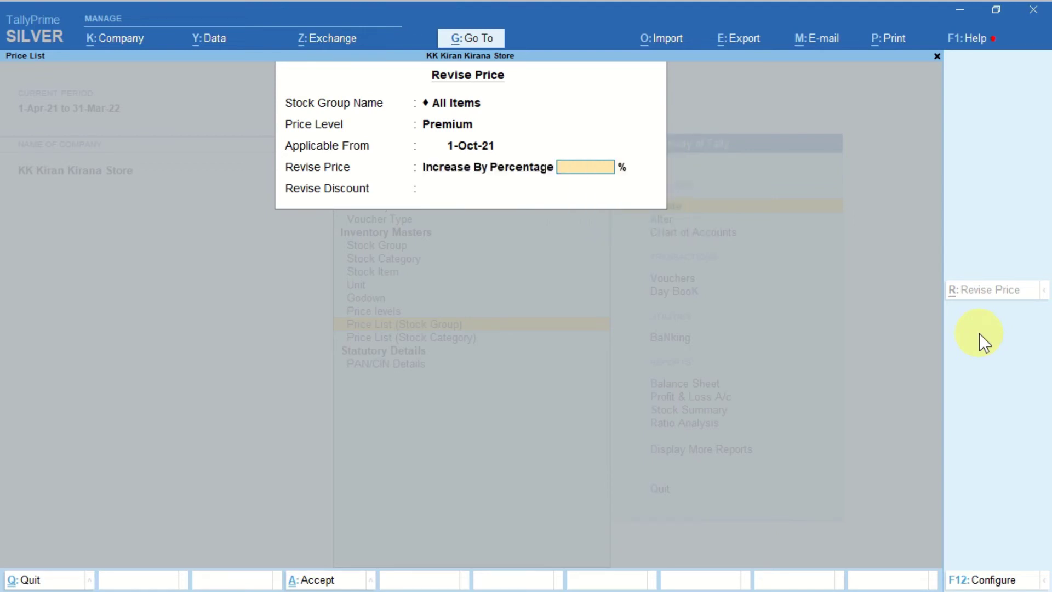
- Set the price increase to 10% with discount revision Not Applicable, and apply it to the Premium price list
{"action": "type", "text": "10"}
{"action": "key", "text": "Return"}
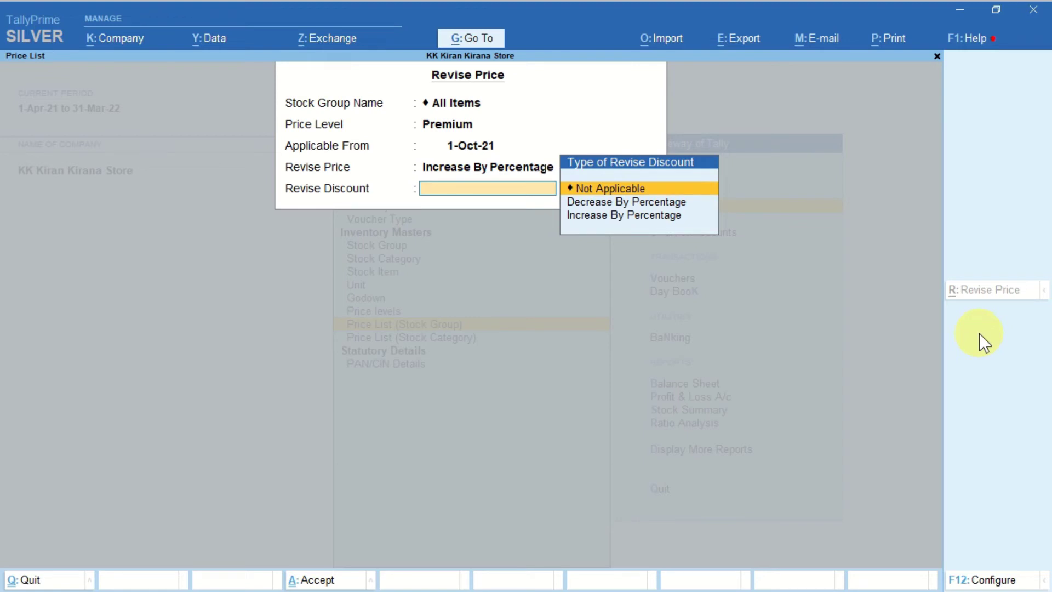
{"action": "key", "text": "Return"}
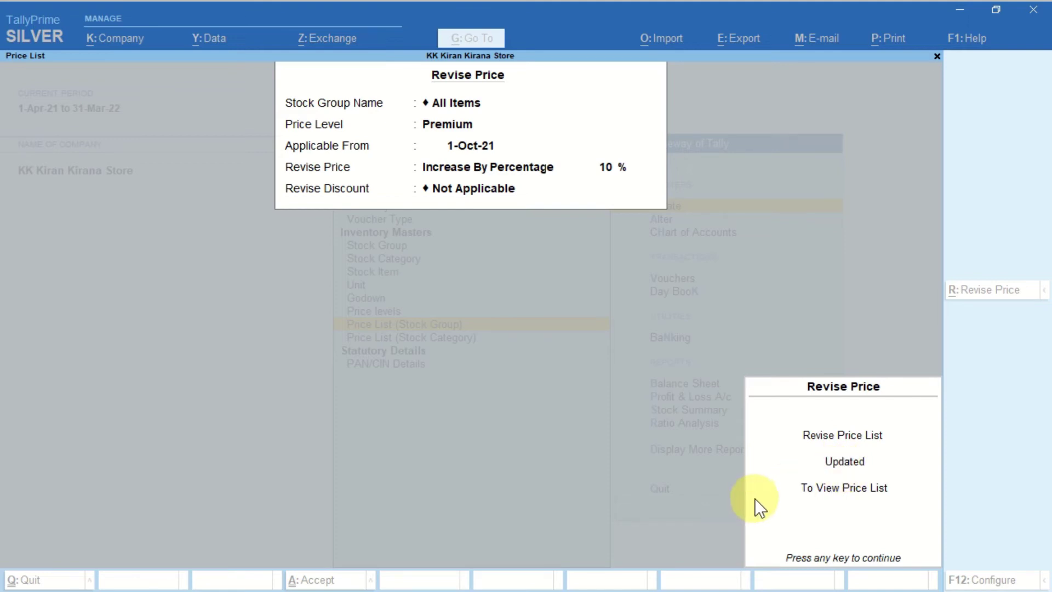
{"action": "key", "text": "Return"}
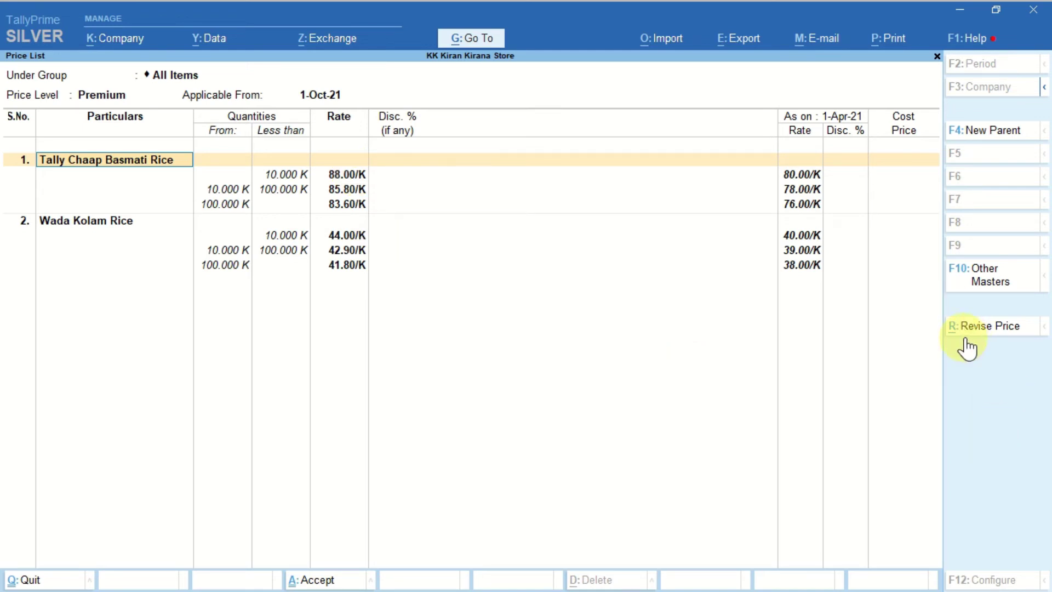
- Quit the Premium price list without further changes and return to the Gateway of Tally
{"action": "key", "text": "BackSpace"}
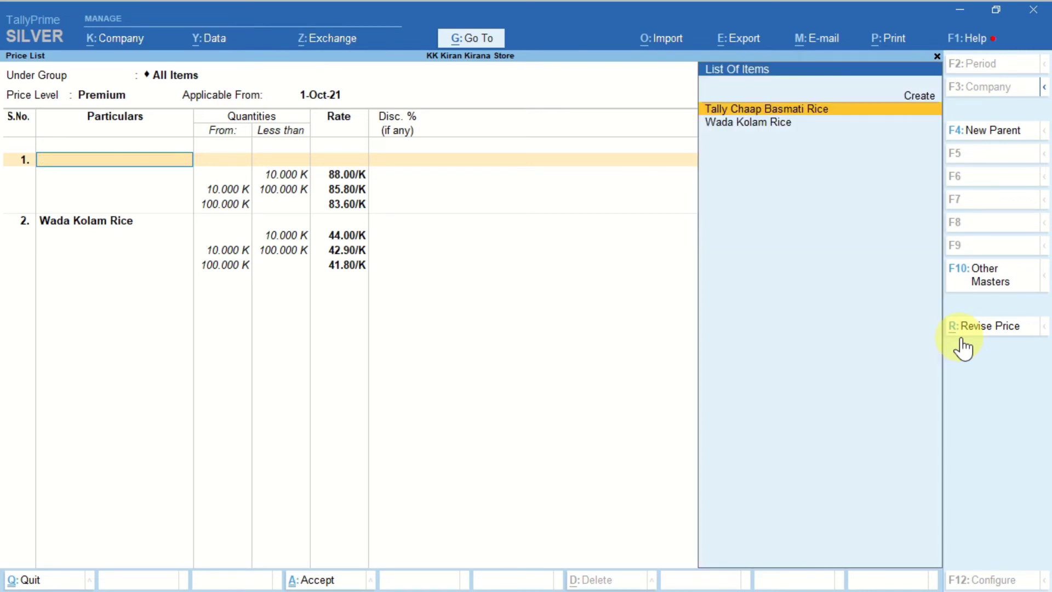
{"action": "key", "text": "Escape"}
{"action": "key", "text": "y"}
{"action": "key", "text": "Escape"}
{"action": "key", "text": "Escape"}
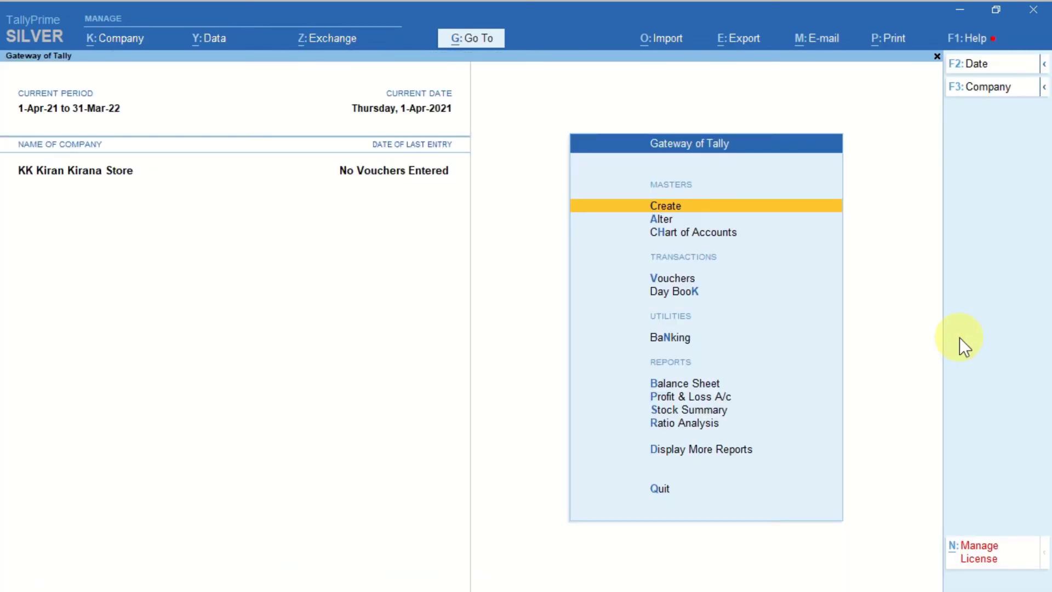
- Open a new purchase voucher and enter supplier invoice number 1000/21-22
{"action": "key", "text": "Down"}
{"action": "key", "text": "Down"}
{"action": "key", "text": "Down"}
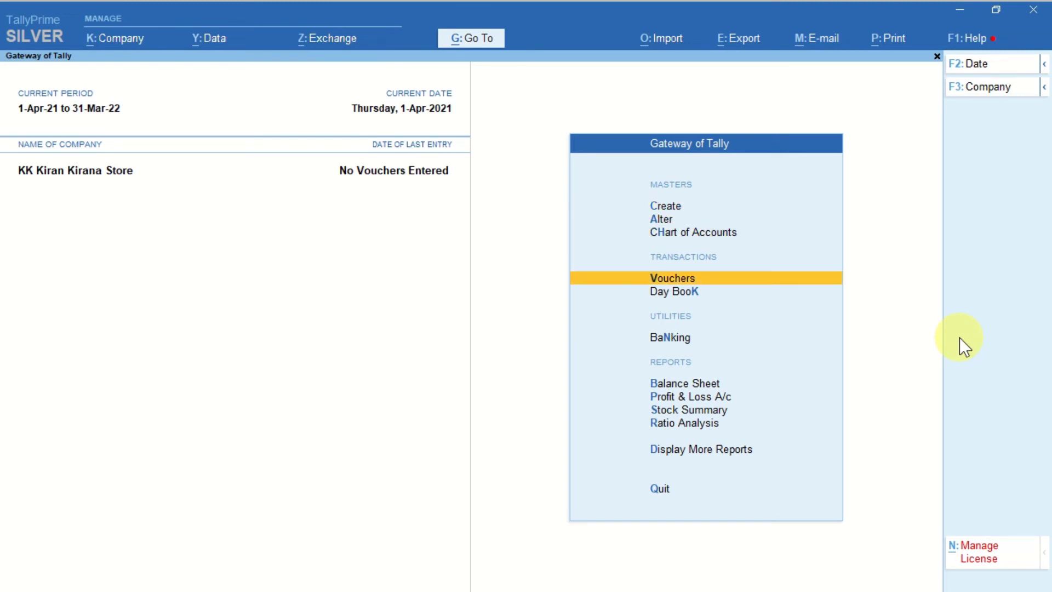
{"action": "key", "text": "ctrl"}
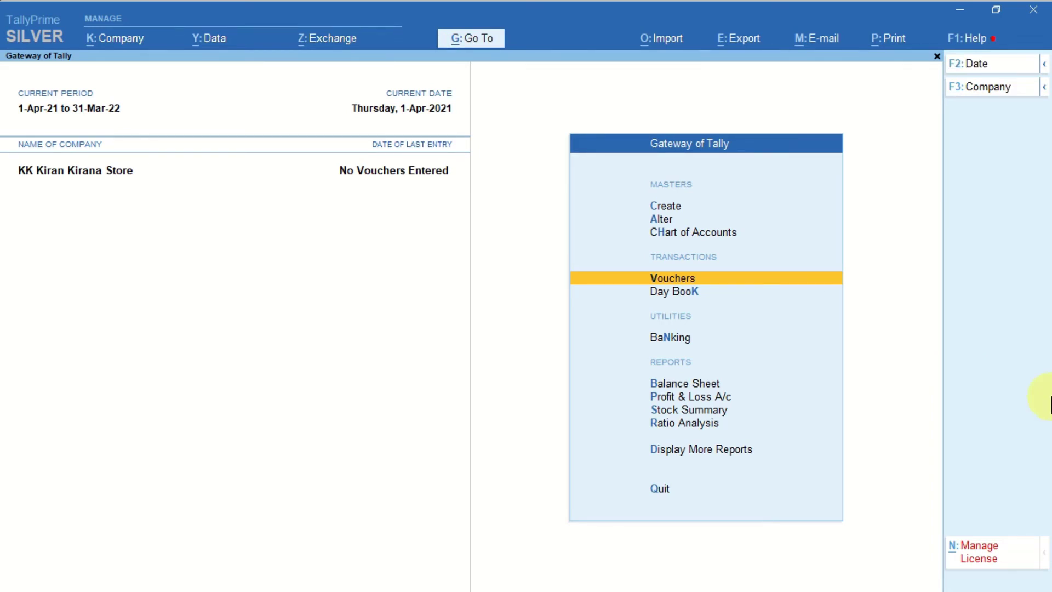
{"action": "key", "text": "Return"}
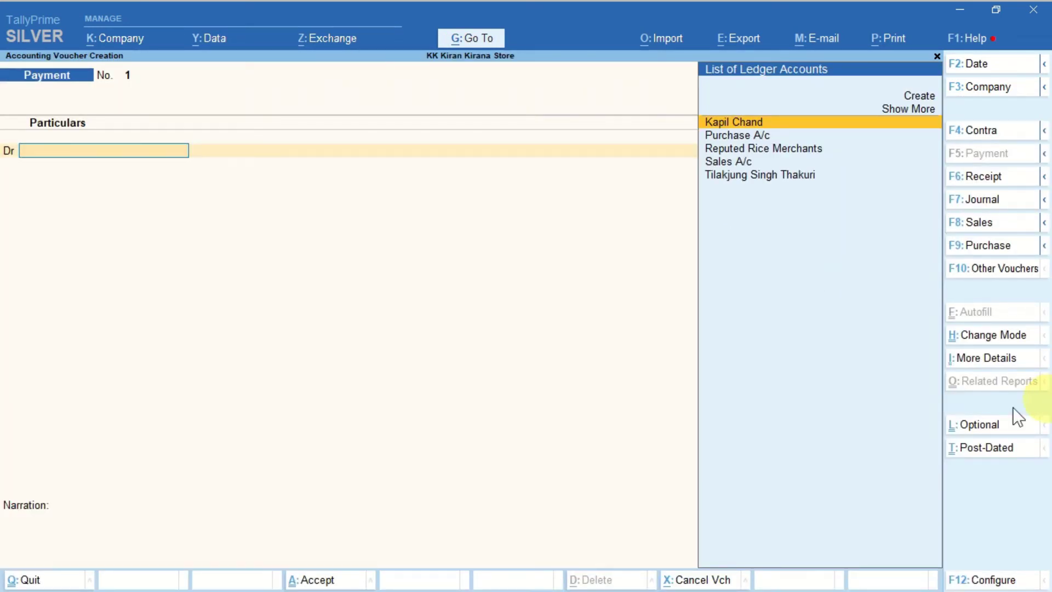
{"action": "left_click", "coordinate": [998, 248]}
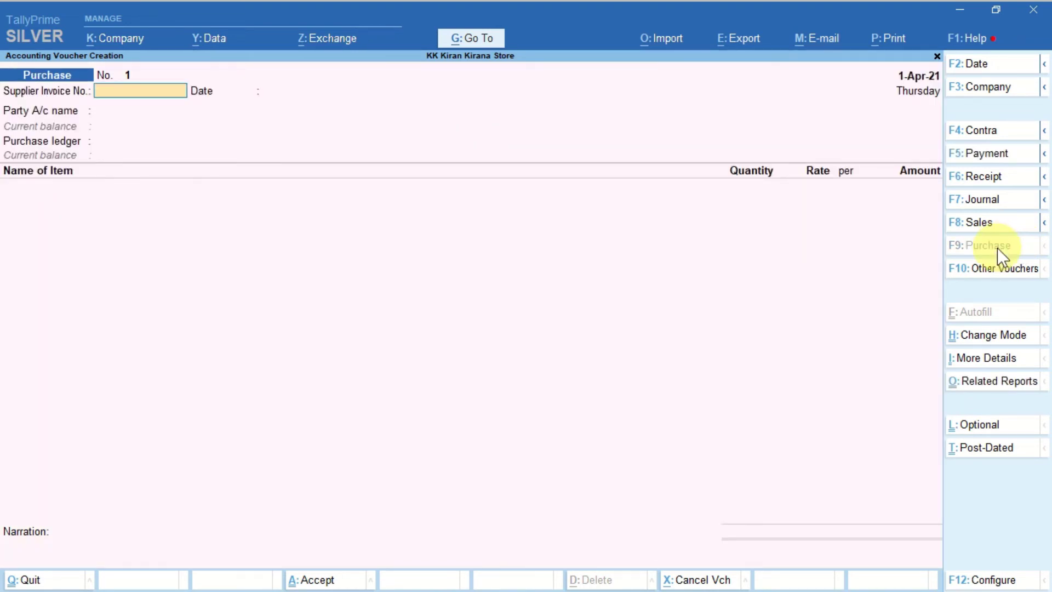
{"action": "type", "text": "1000/21-22"}
{"action": "key", "text": "Return"}
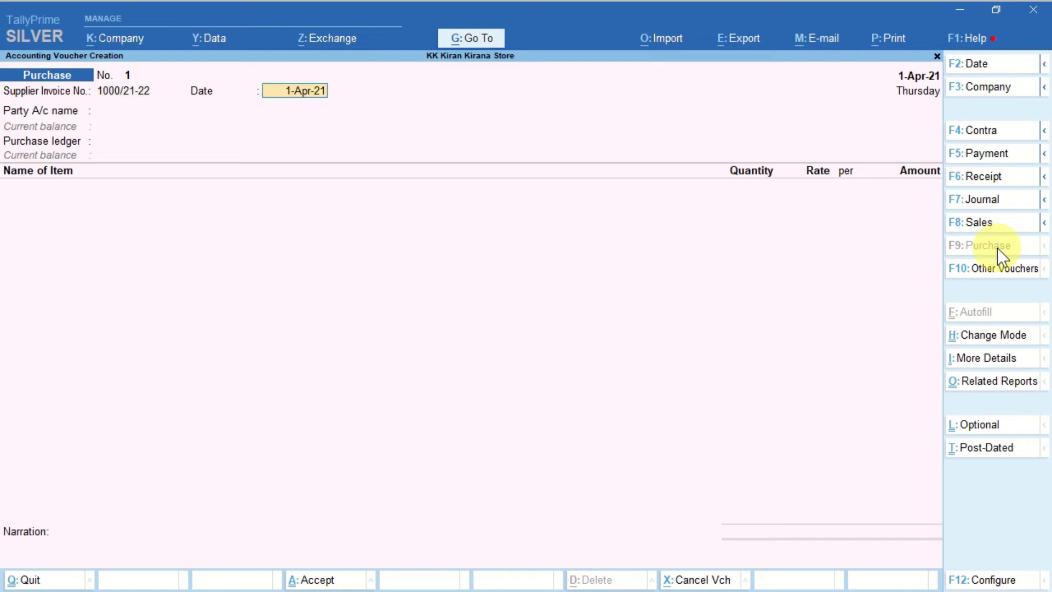
- Set the party account to Reputed Rice Merchants, accept the blank receipt and party details, and choose Purchase A/c as the purchase ledger
{"action": "key", "text": "Return"}
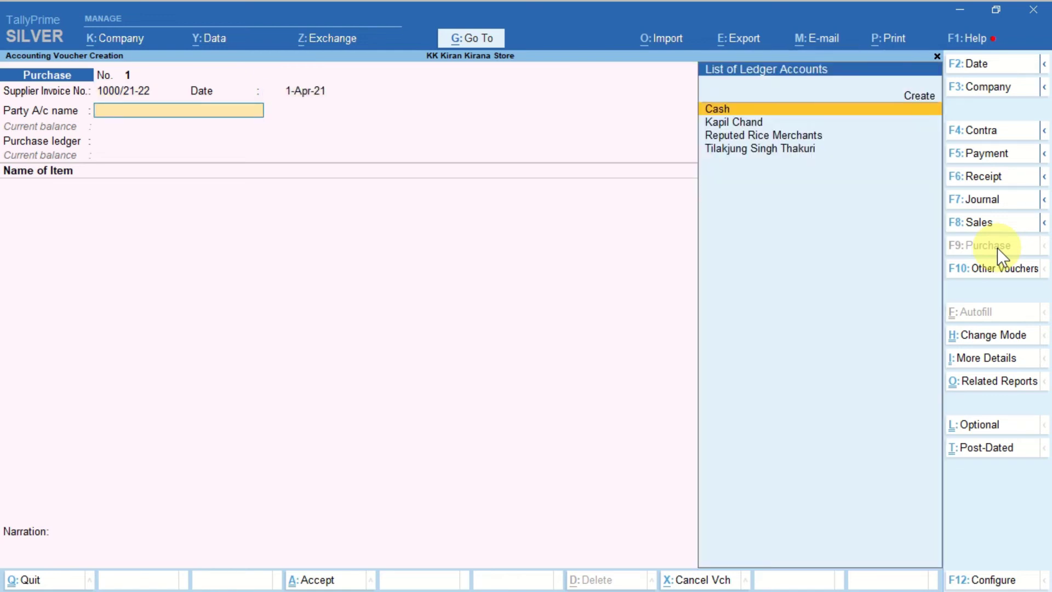
{"action": "key", "text": "Down"}
{"action": "key", "text": "Down"}
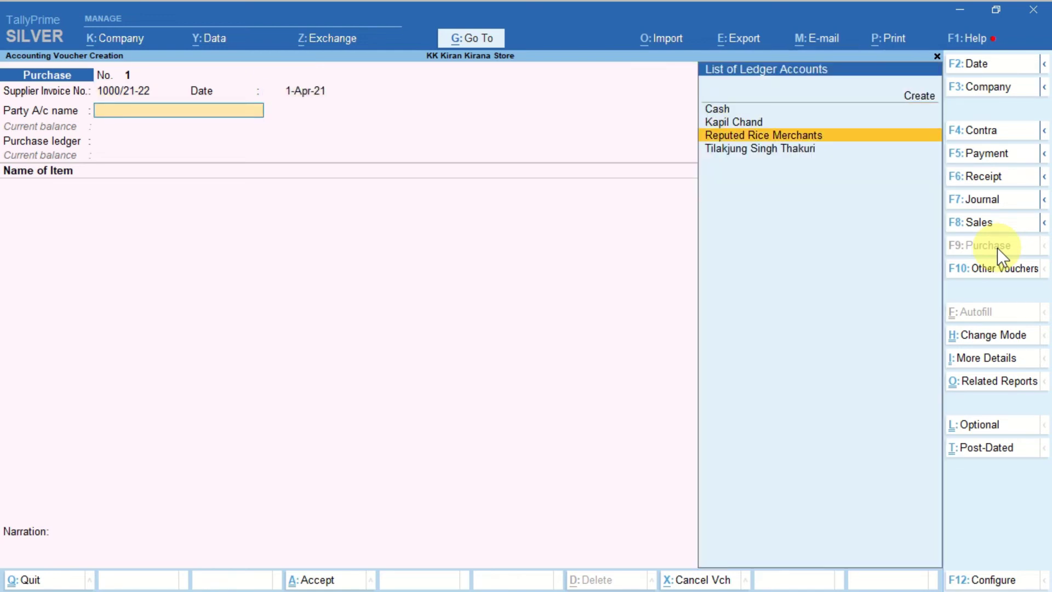
{"action": "key", "text": "Return"}
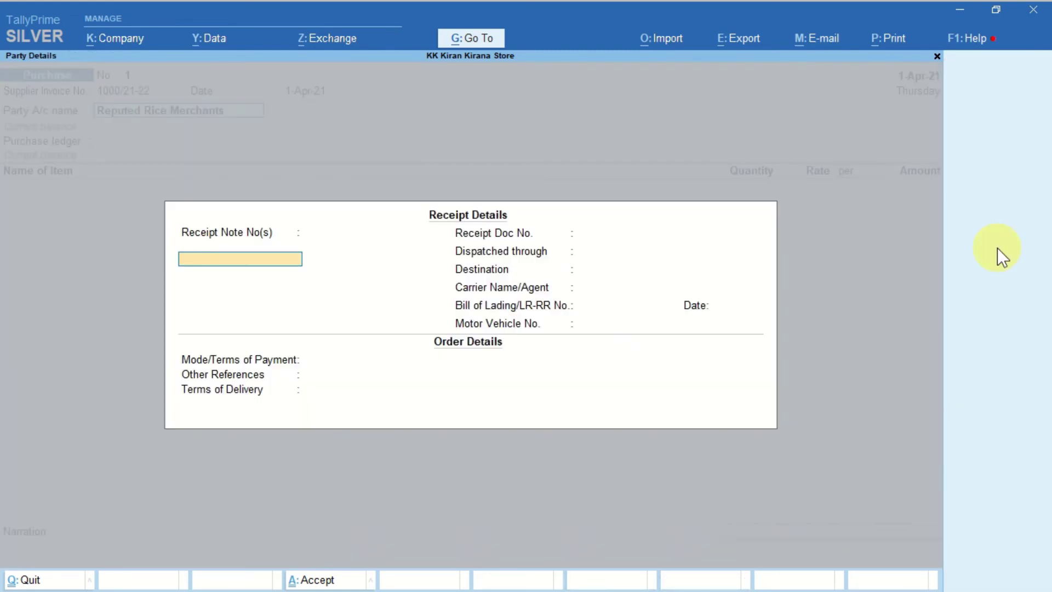
{"action": "key", "text": "ctrl+a"}
{"action": "key", "text": "ctrl+a"}
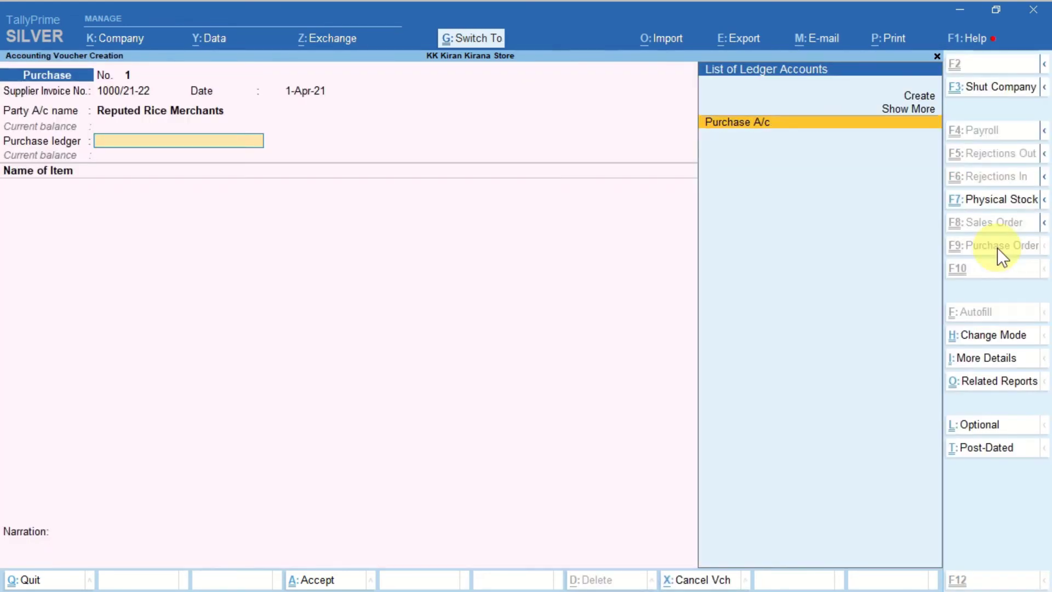
{"action": "key", "text": "Return"}
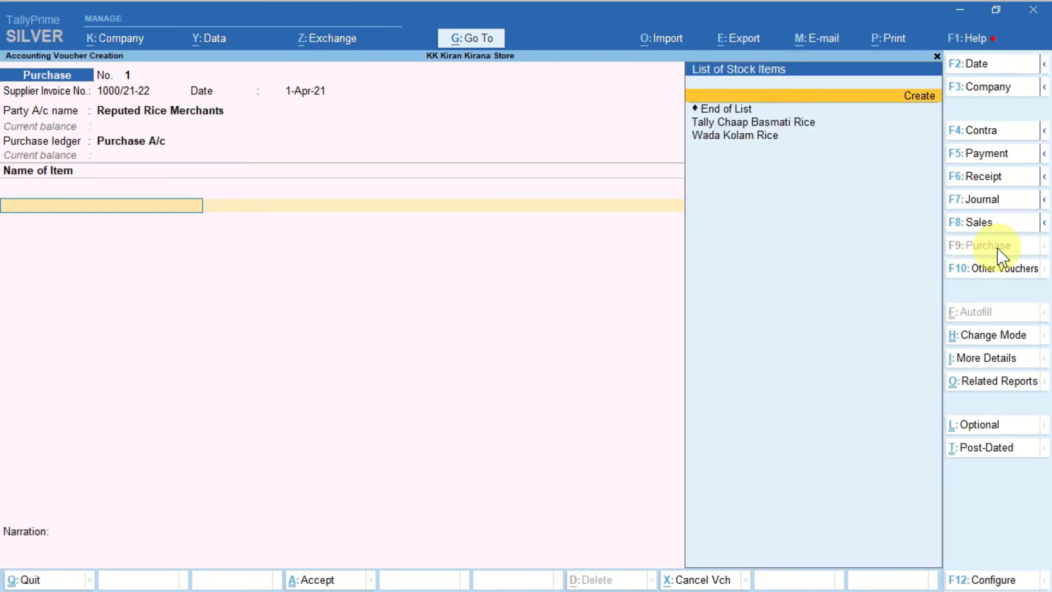
- Add Tally Chaap Basmati Rice to the purchase voucher with quantity 10 B at a rate of 7,000 per B
{"action": "key", "text": "Down"}
{"action": "key", "text": "Down"}
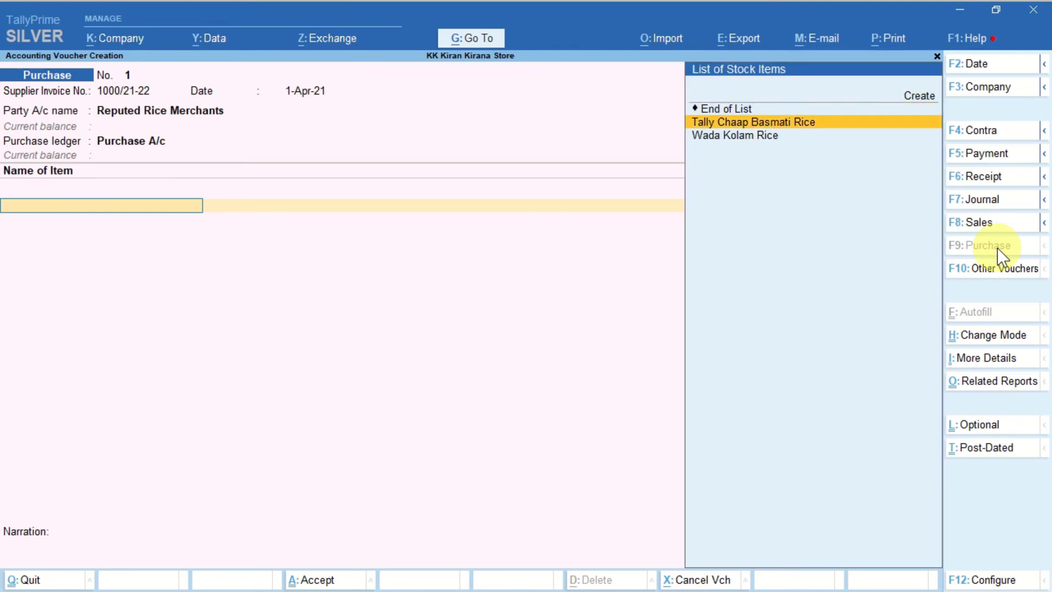
{"action": "key", "text": "Return"}
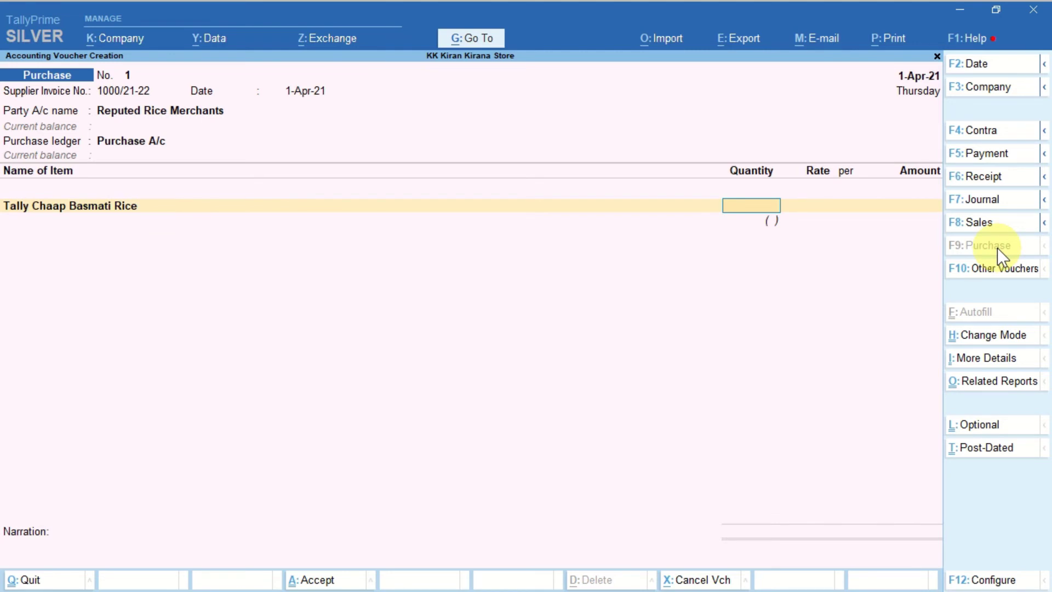
{"action": "type", "text": "10B"}
{"action": "key", "text": "Return"}
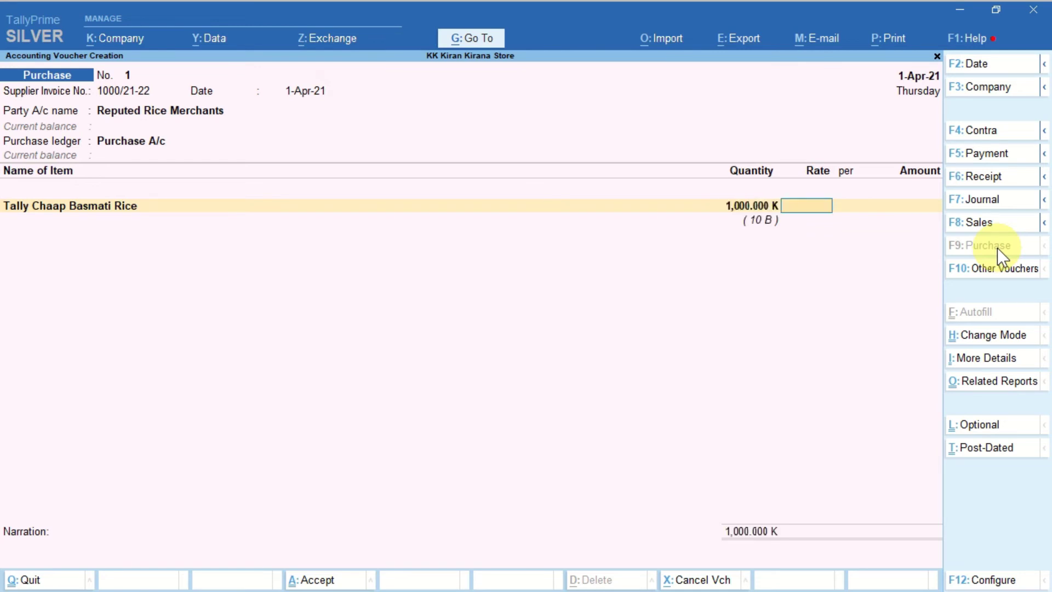
{"action": "type", "text": "7000"}
{"action": "key", "text": "Return"}
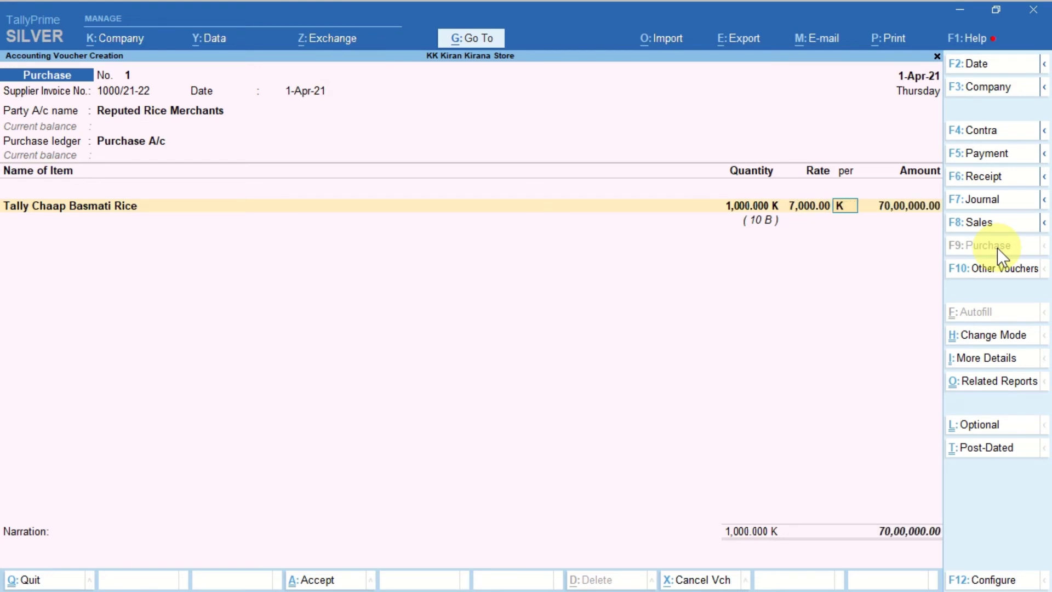
{"action": "type", "text": "B"}
{"action": "key", "text": "Return"}
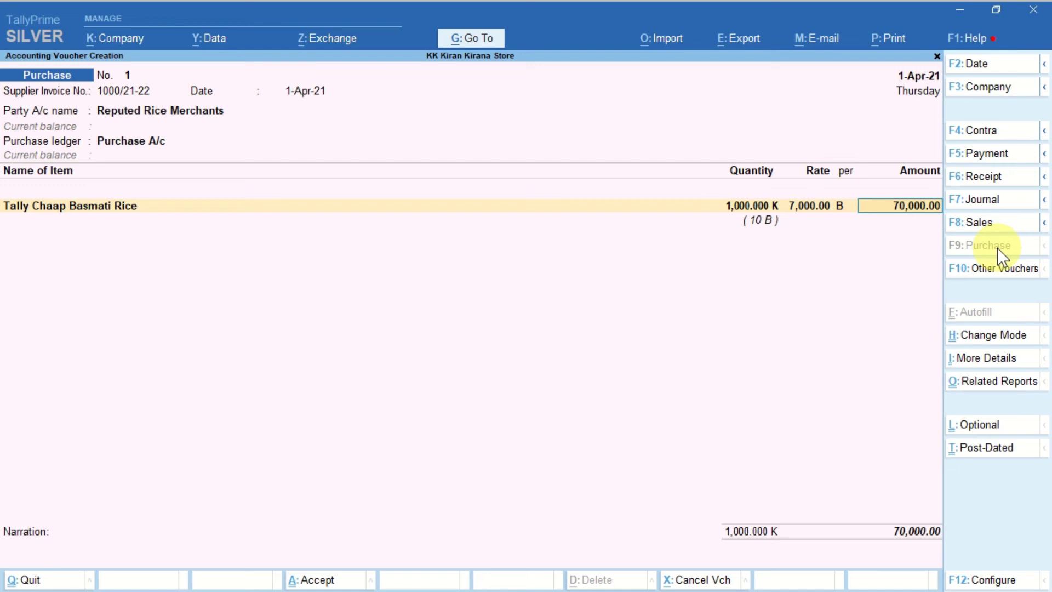
{"action": "key", "text": "Return"}
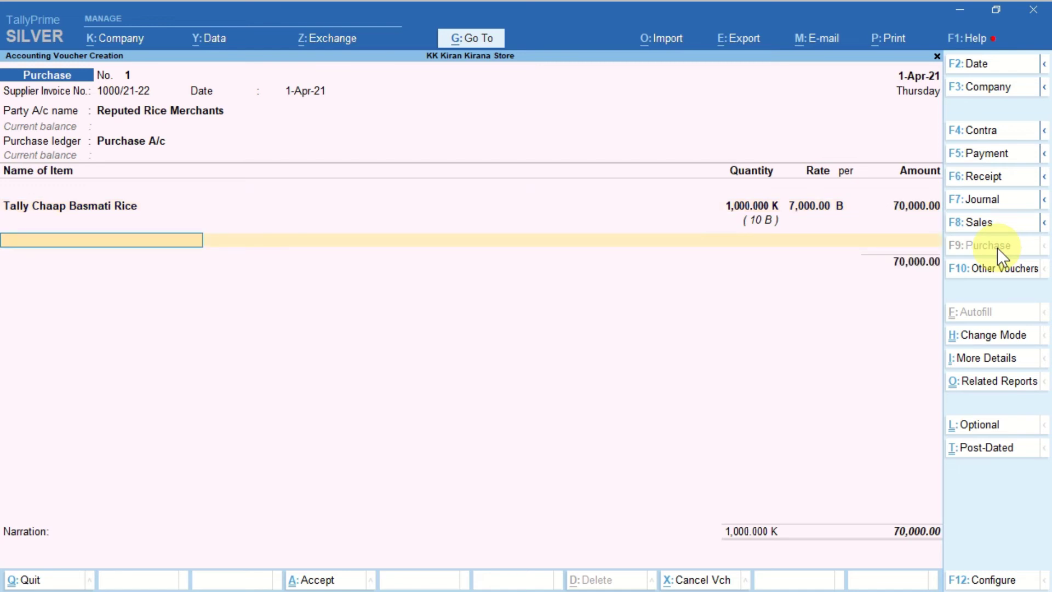
- Add Wada Kolam Rice to the purchase voucher with quantity 100 B at a rate of 30,000 per 1,000 K
{"action": "type", "text": "W"}
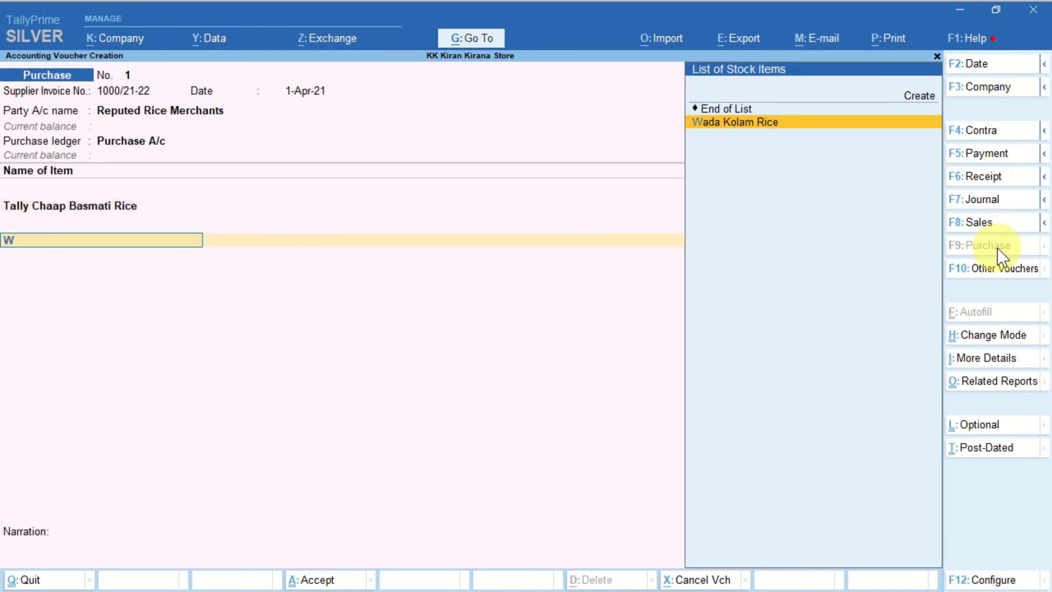
{"action": "key", "text": "Return"}
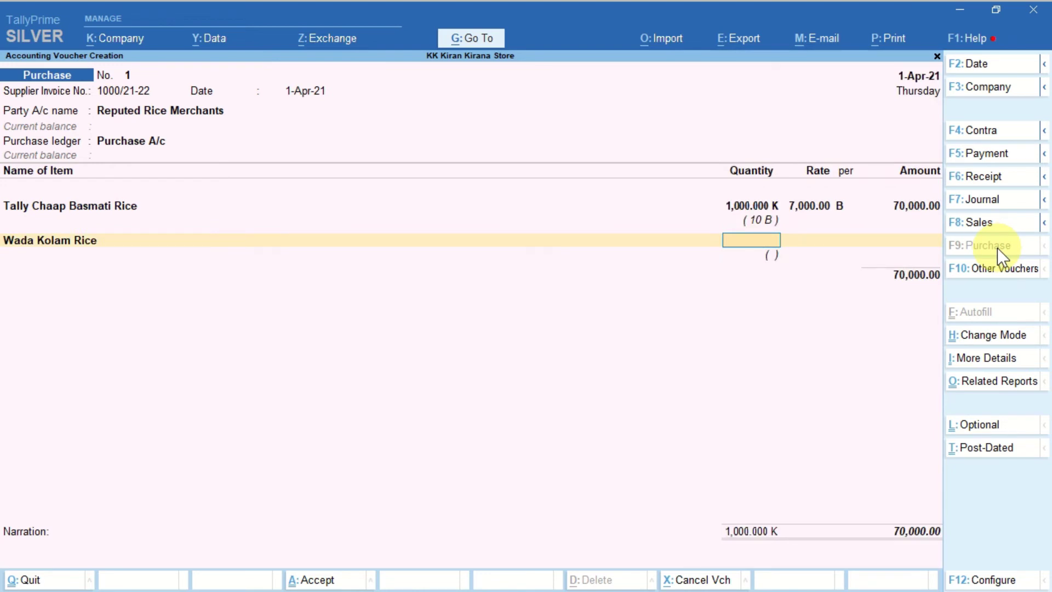
{"action": "type", "text": "100B"}
{"action": "key", "text": "Return"}
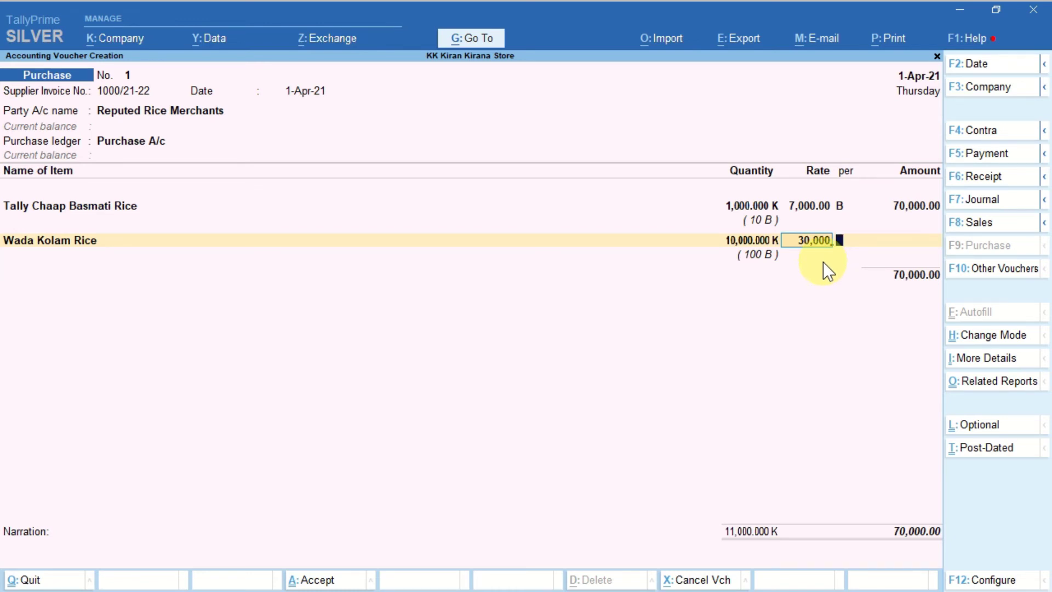
{"action": "key", "text": "Return"}
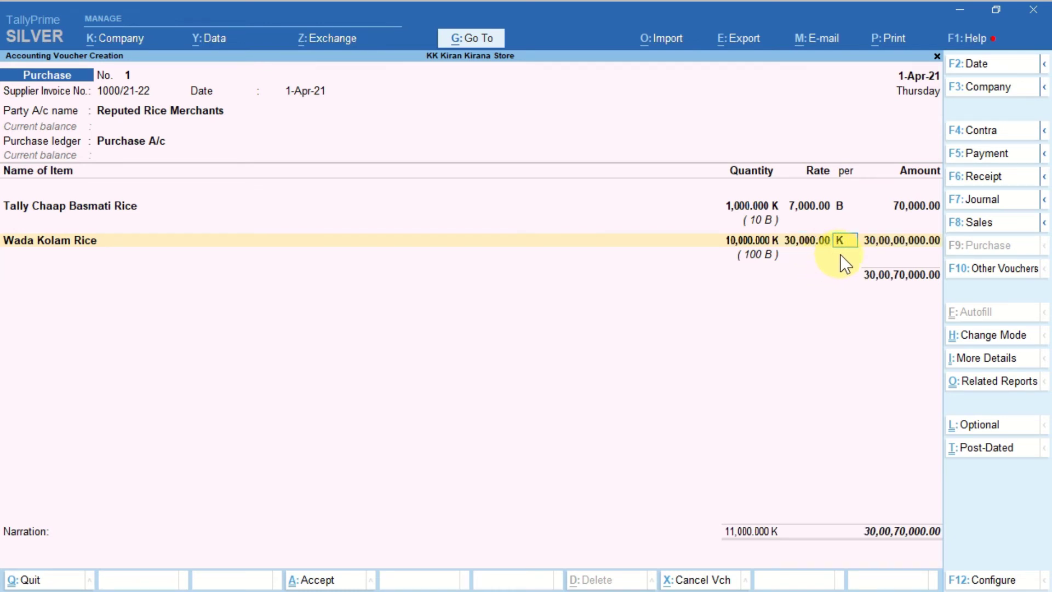
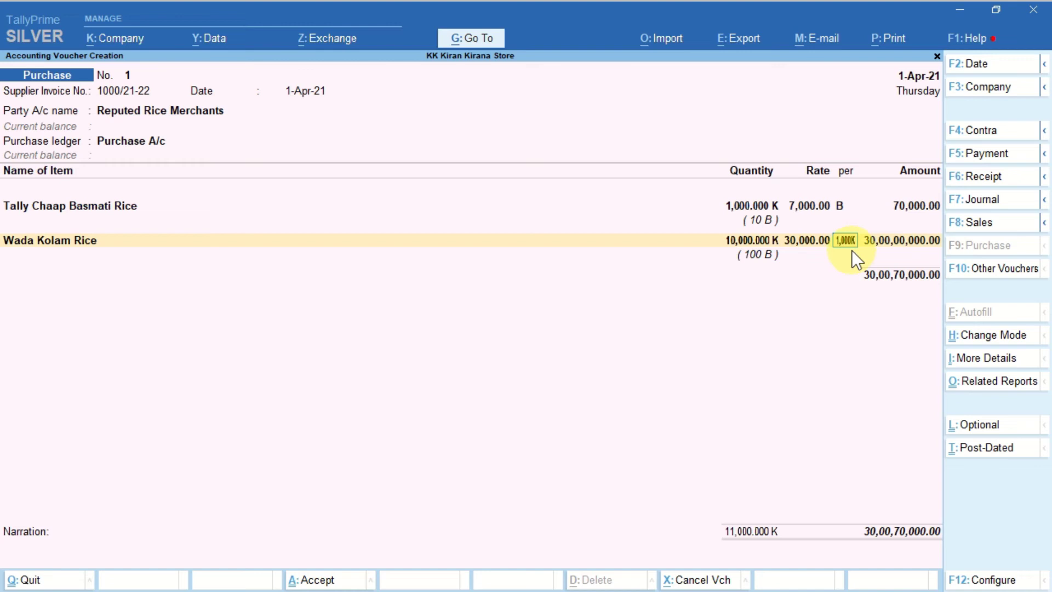
{"action": "key", "text": "Return"}
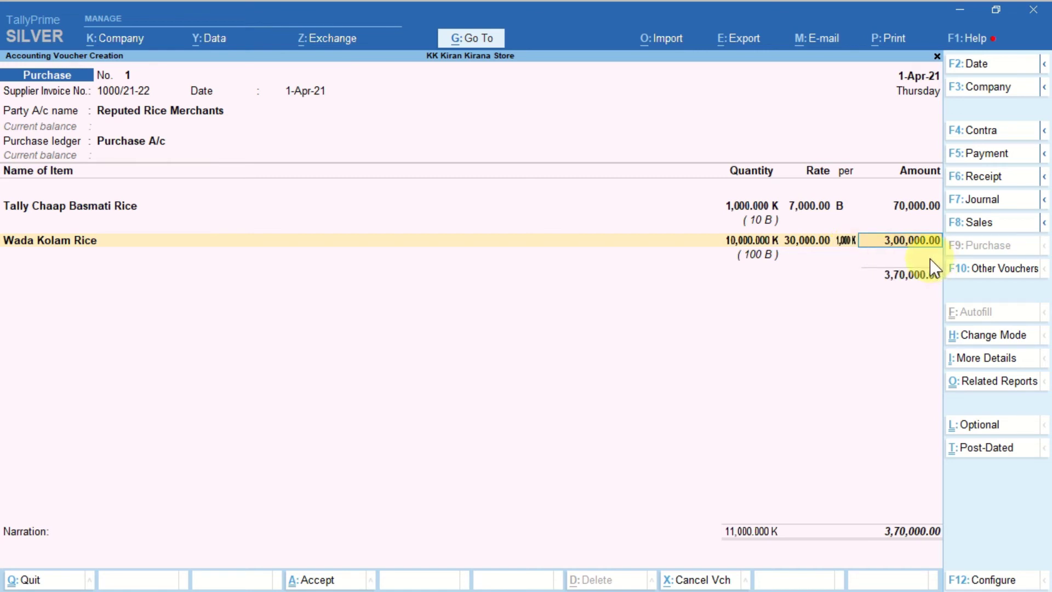
- Try the Wada Kolam Rice line with a rate of 3,000 per B
{"action": "key", "text": "BackSpace"}
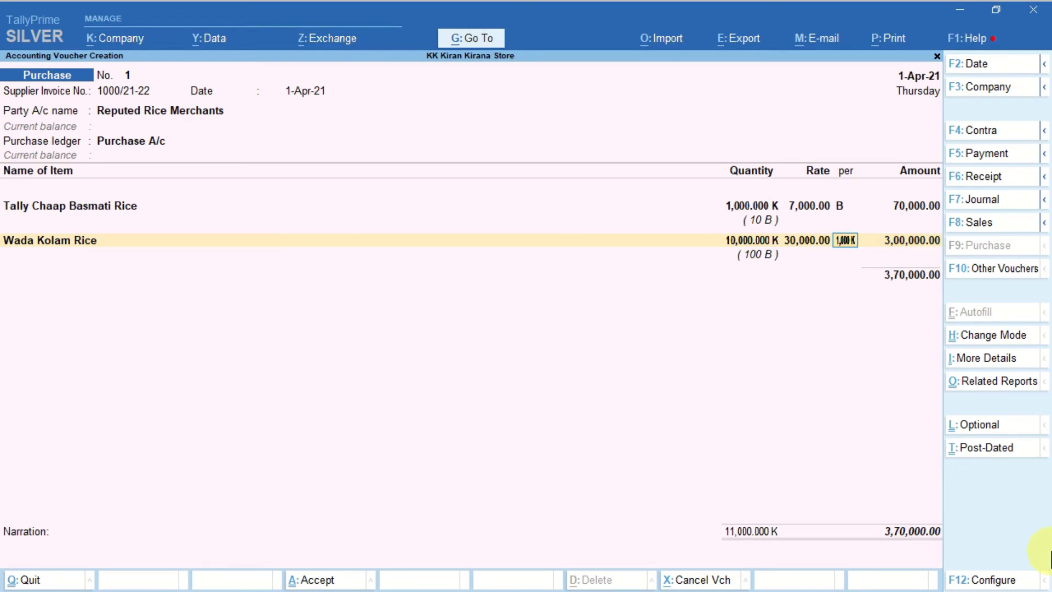
{"action": "key", "text": "BackSpace"}
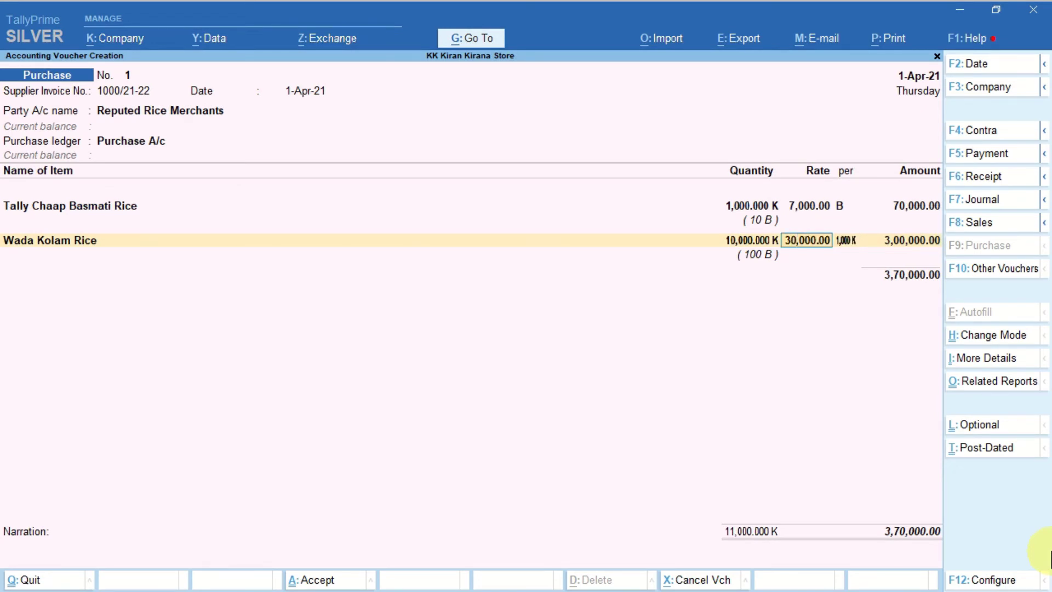
{"action": "type", "text": "3,00"}
{"action": "type", "text": "00"}
{"action": "key", "text": "Return"}
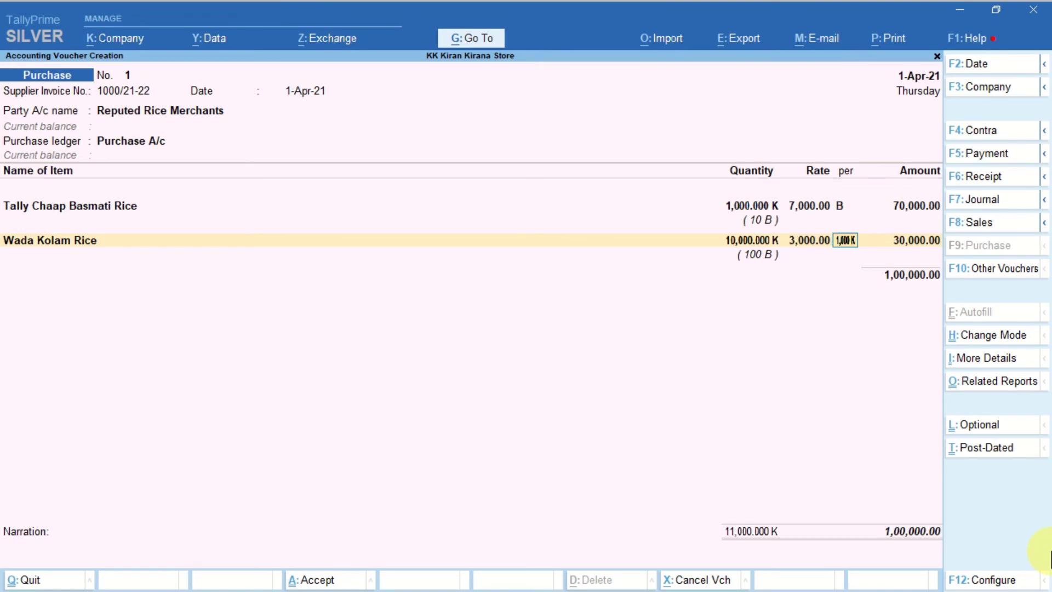
{"action": "type", "text": "b"}
{"action": "key", "text": "Return"}
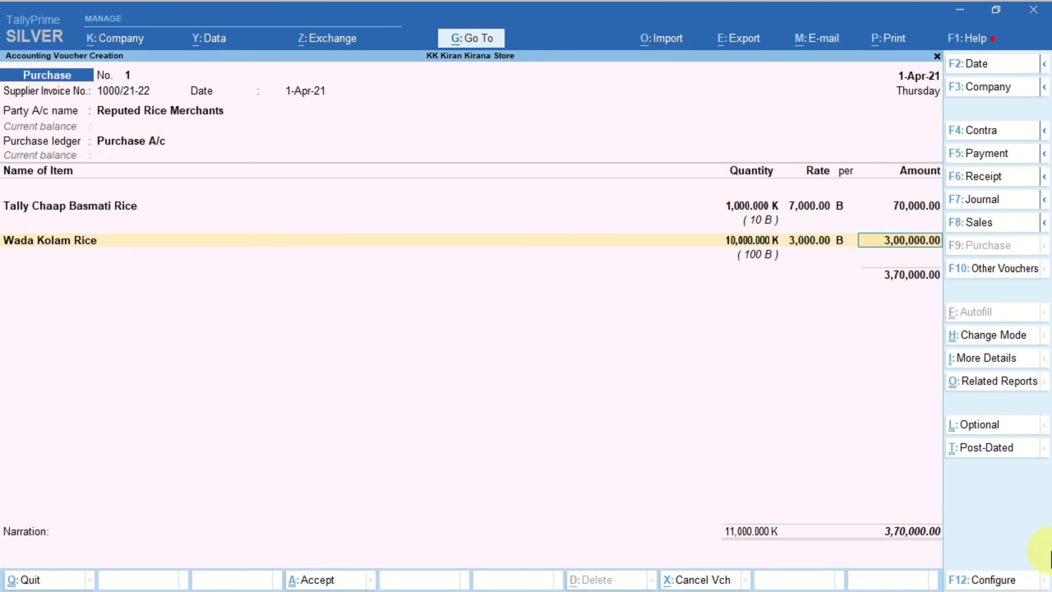
- Try the Wada Kolam Rice line with a rate of 30 per K
{"action": "key", "text": "BackSpace"}
{"action": "key", "text": "BackSpace"}
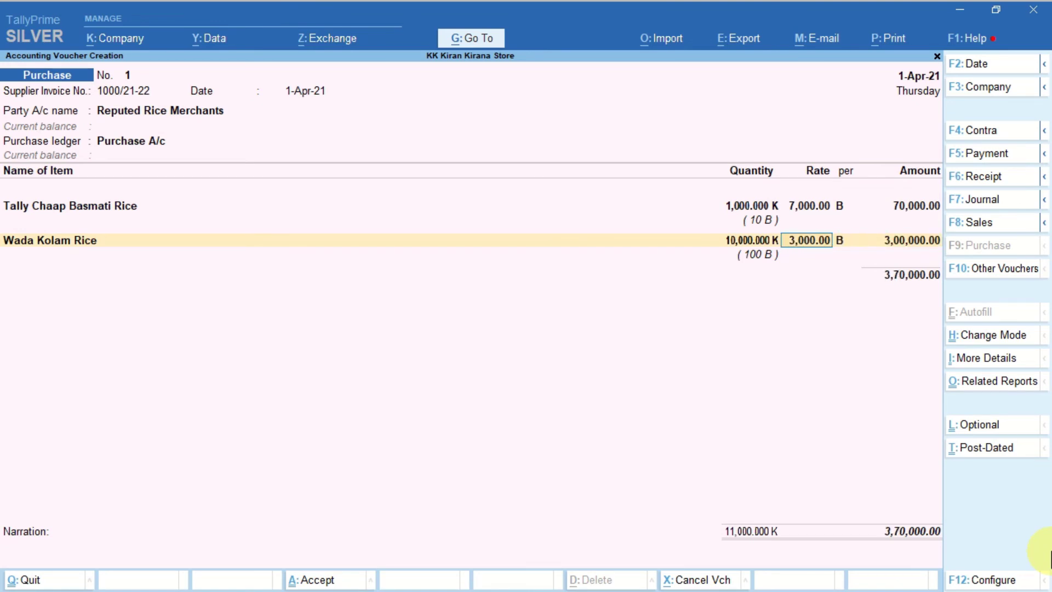
{"action": "type", "text": "30"}
{"action": "key", "text": "Return"}
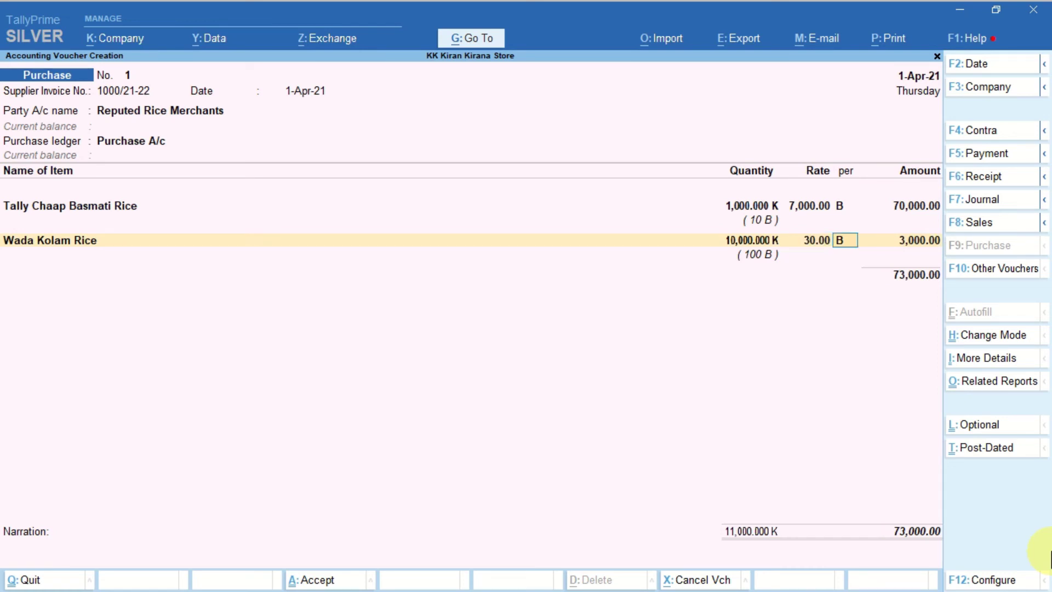
{"action": "type", "text": "K"}
{"action": "key", "text": "Return"}
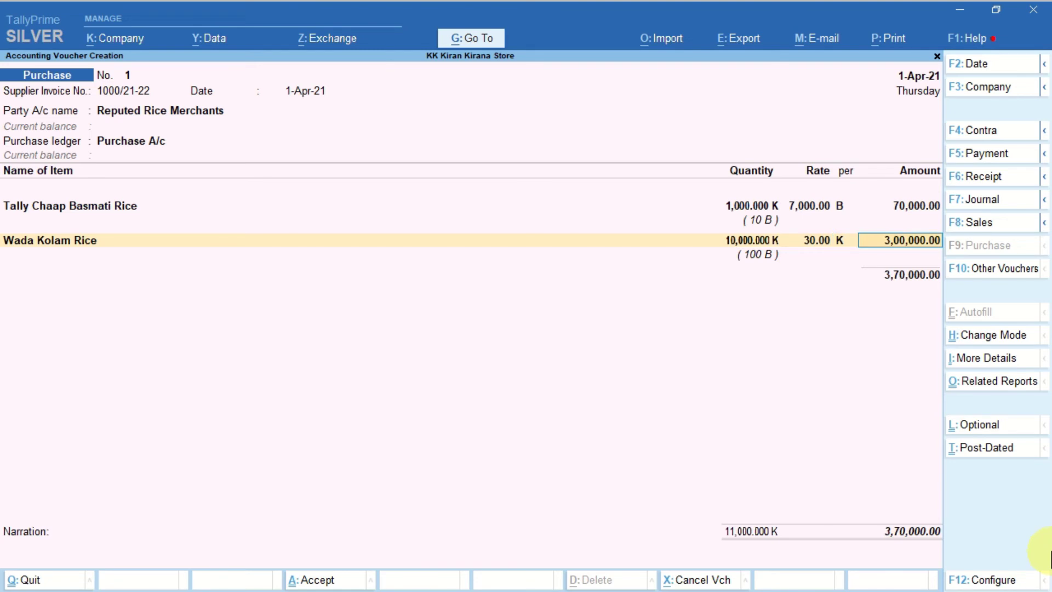
- Try the Wada Kolam Rice line with a rate of 3,000 per 1,000 K
{"action": "key", "text": "BackSpace"}
{"action": "key", "text": "BackSpace"}
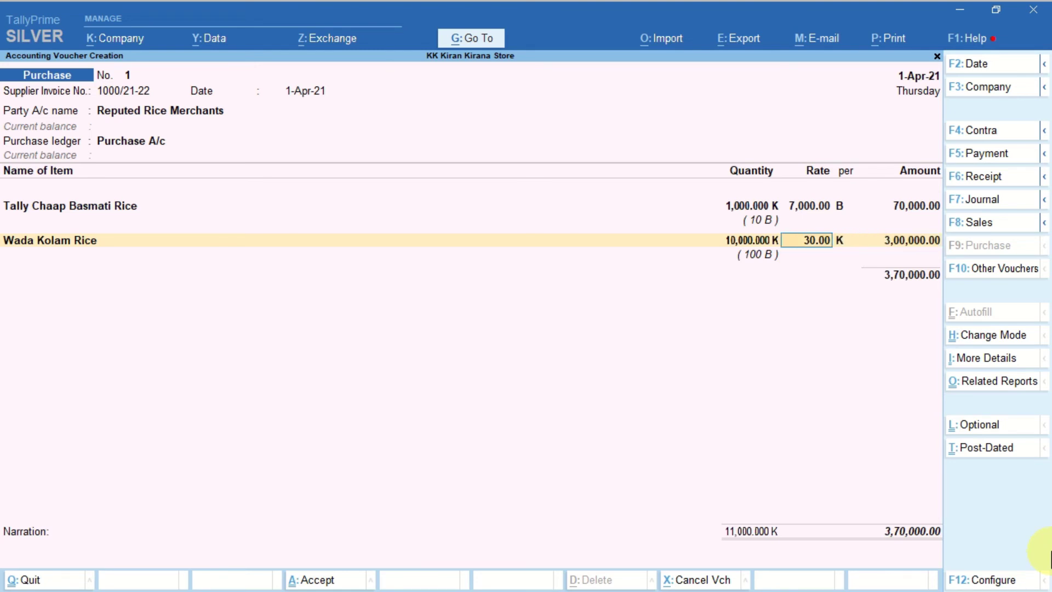
{"action": "key", "text": "BackSpace"}
{"action": "type", "text": "3000"}
{"action": "key", "text": "Return"}
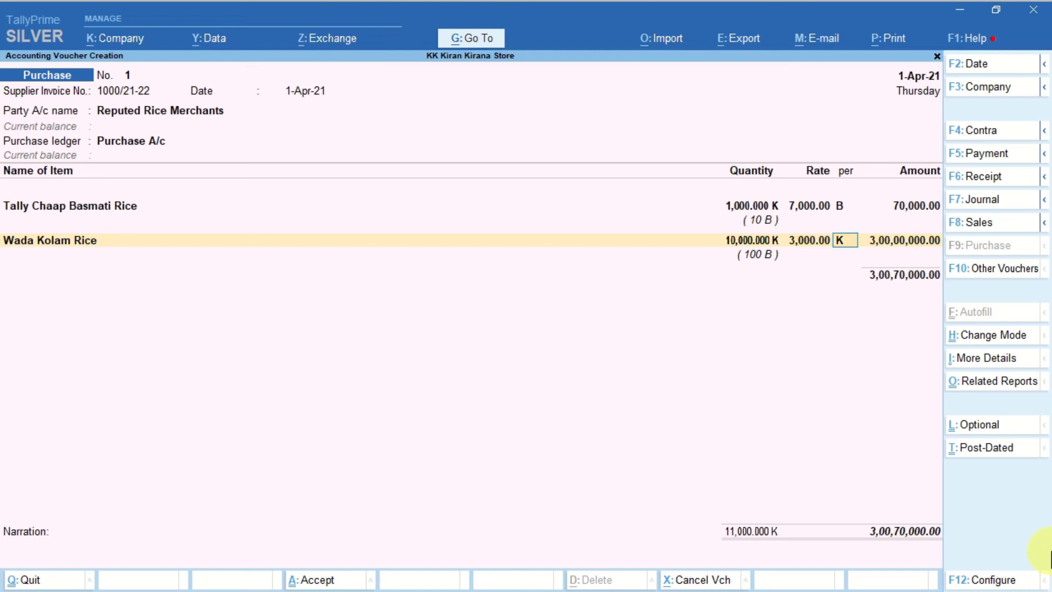
{"action": "type", "text": "1000K"}
{"action": "key", "text": "Return"}
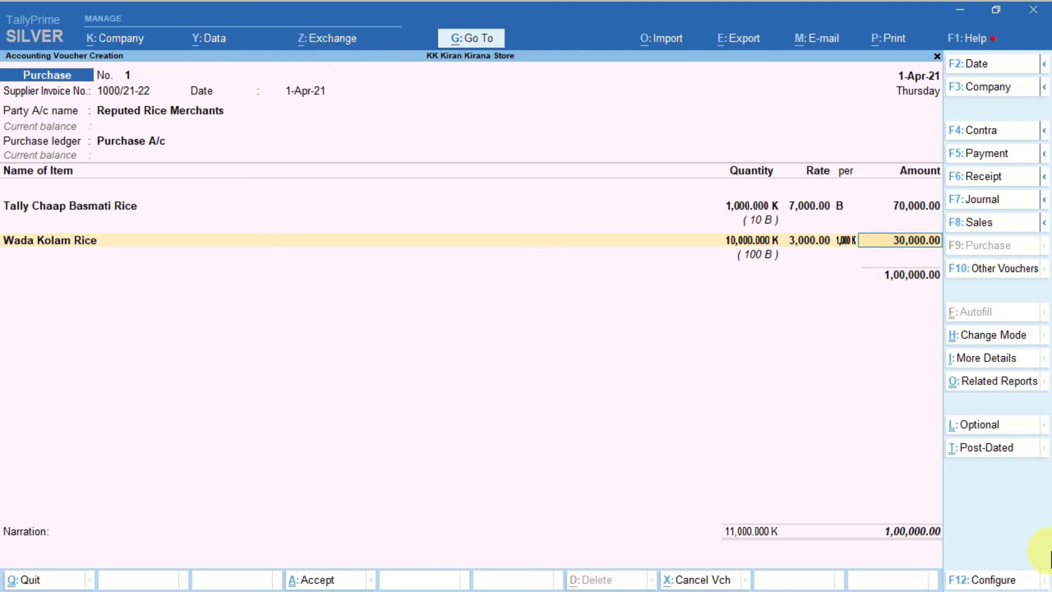
- Set the Wada Kolam Rice rate to 30,000 per 1,000 K and accept the item line
{"action": "key", "text": "BackSpace"}
{"action": "key", "text": "BackSpace"}
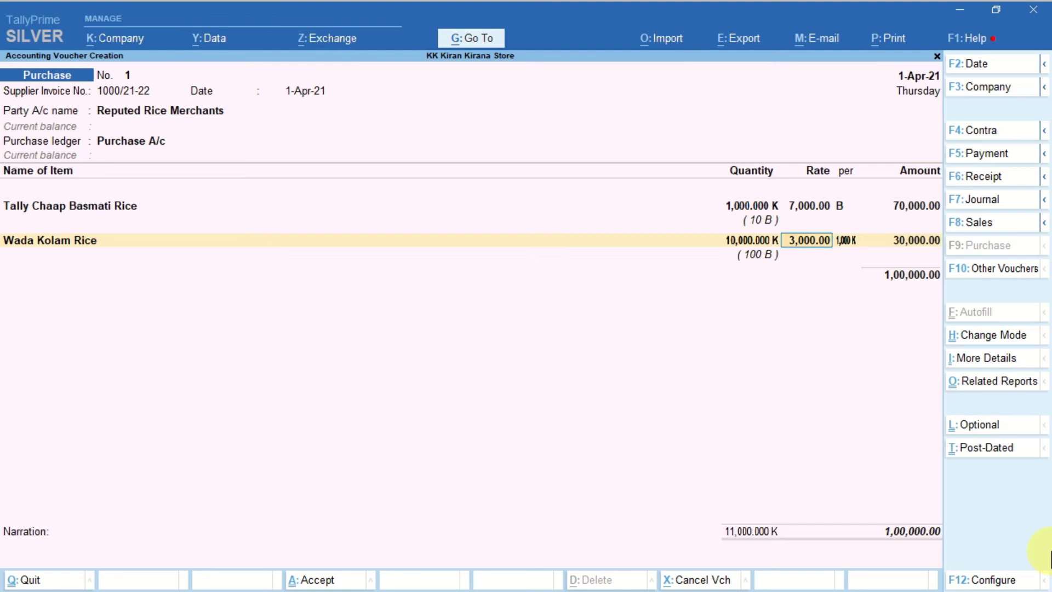
{"action": "type", "text": "30000"}
{"action": "key", "text": "Return"}
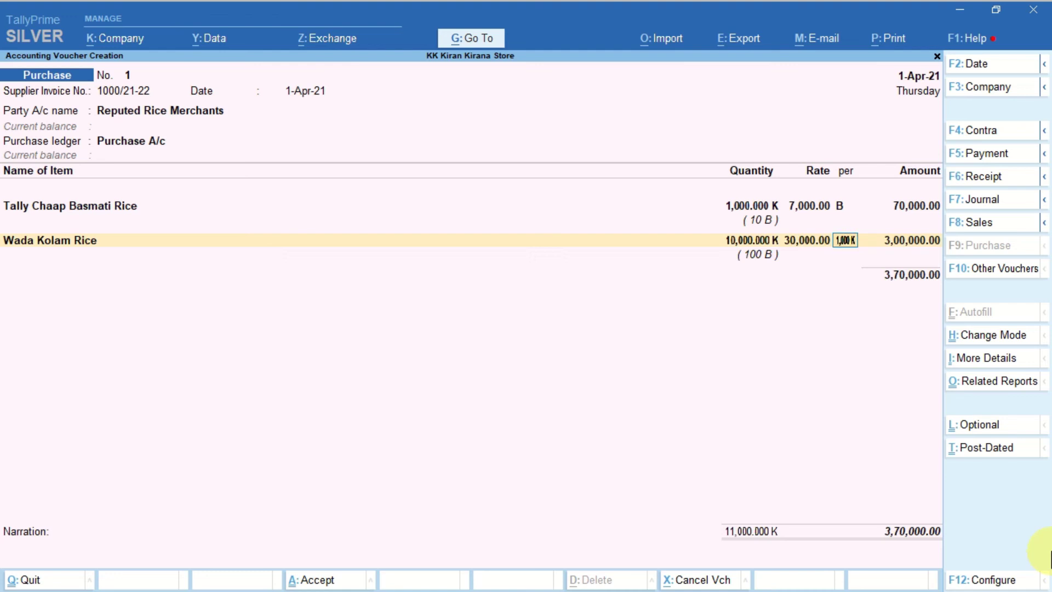
{"action": "key", "text": "Return"}
{"action": "key", "text": "Return"}
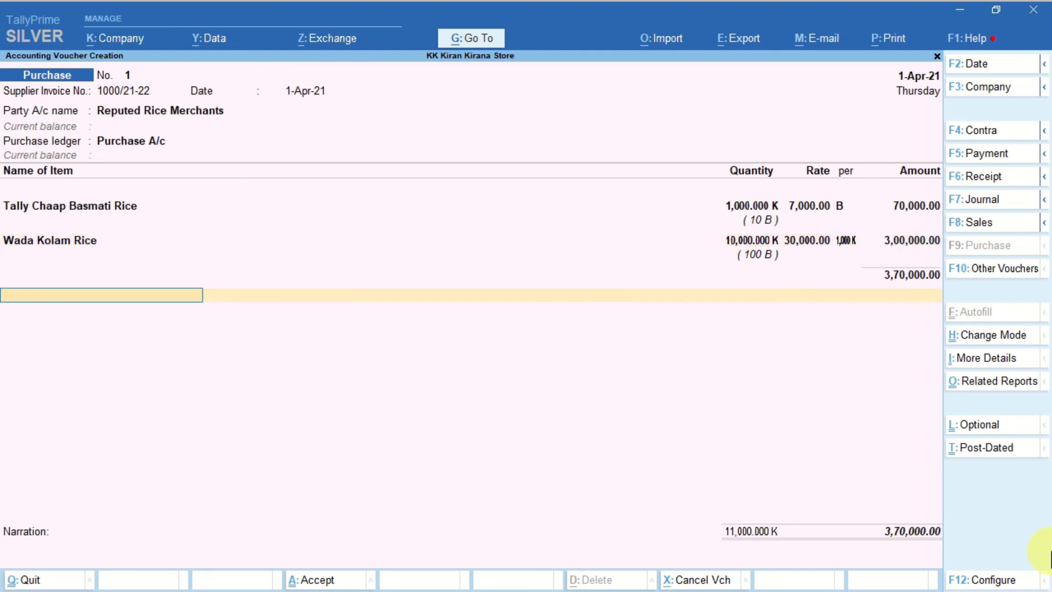
- End the item list, accept the bill-wise details as a New Ref for the full amount, and save the purchase voucher
{"action": "key", "text": "Return"}
{"action": "key", "text": "Return"}
{"action": "key", "text": "Return"}
{"action": "key", "text": "Return"}
{"action": "key", "text": "Return"}
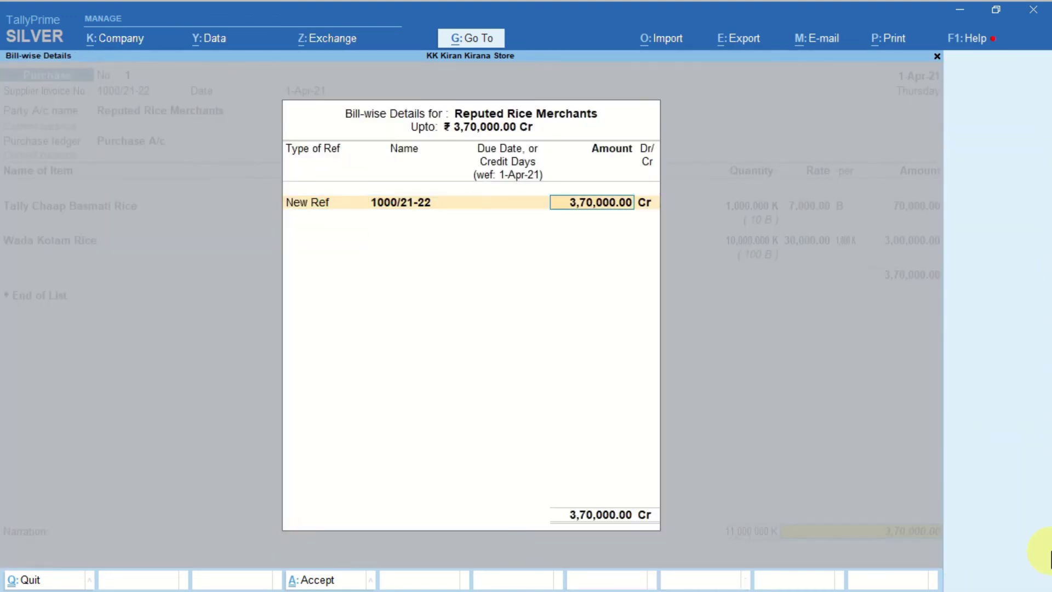
{"action": "key", "text": "Return"}
{"action": "key", "text": "Return"}
{"action": "key", "text": "Return"}
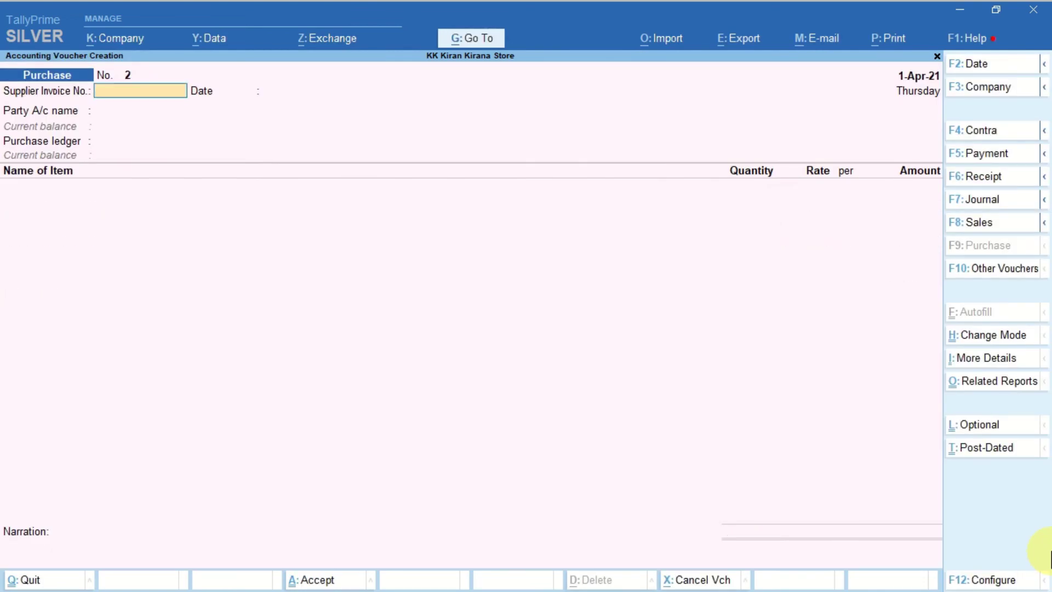
- Start a sales voucher for the credit-level customer, accept blank dispatch and default party details, and choose Sales A/c as the sales ledger
{"action": "left_click", "coordinate": [993, 228]}
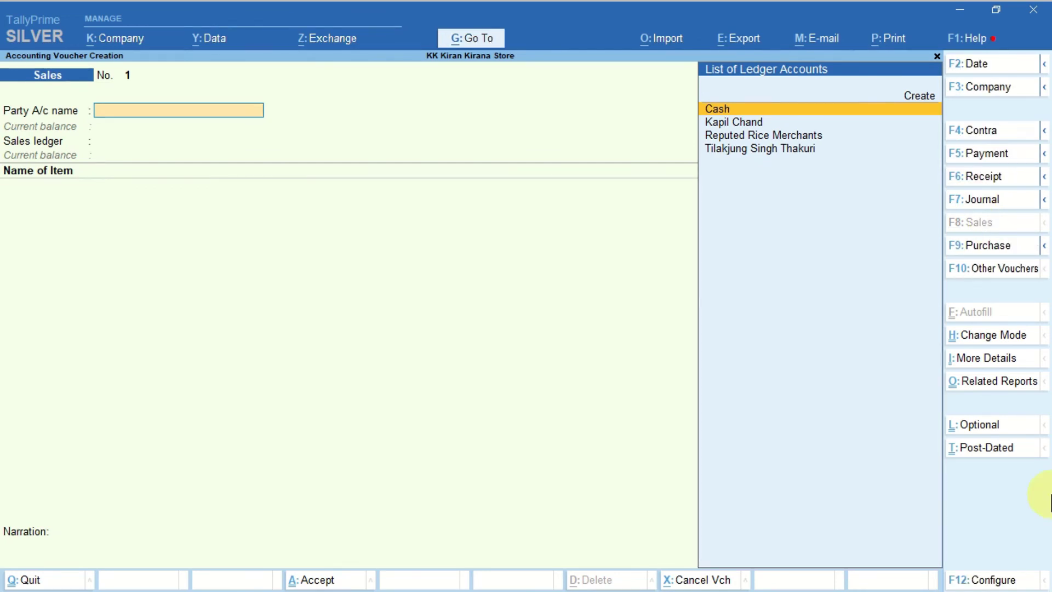
{"action": "key", "text": "Down"}
{"action": "key", "text": "Return"}
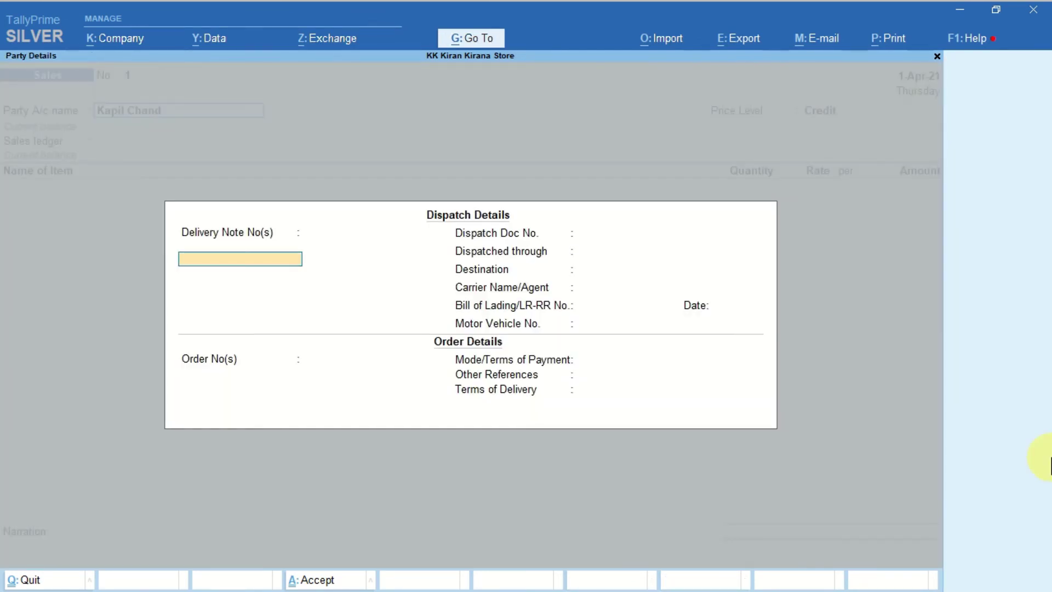
{"action": "key", "text": "ctrl+a"}
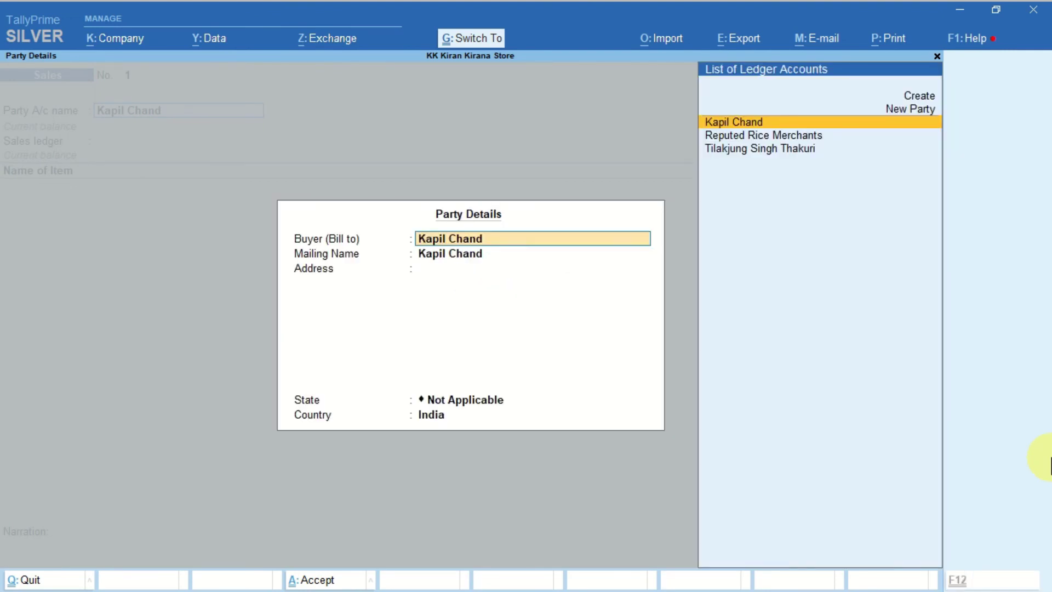
{"action": "key", "text": "ctrl+a"}
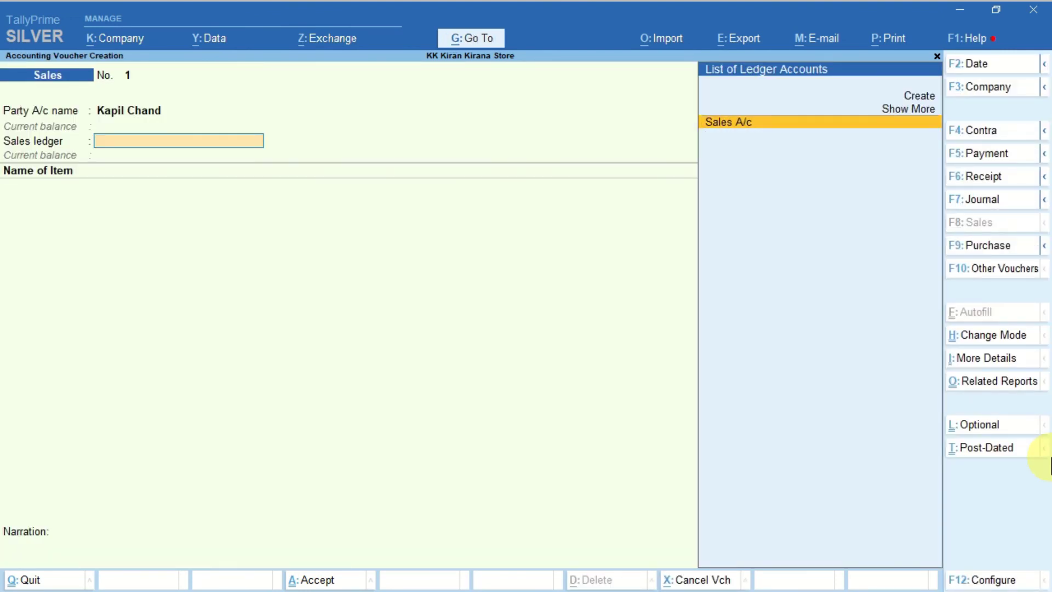
{"action": "key", "text": "Return"}
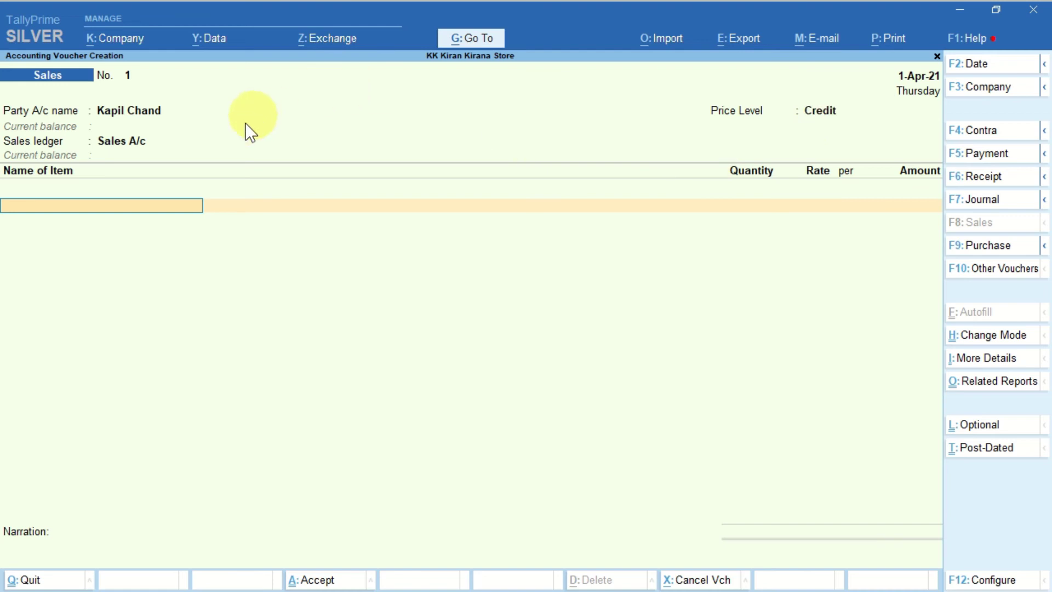
- Examine the pricing level applicable in the credit customer's ledger, then return to the voucher's item list
{"action": "left_click", "coordinate": [147, 113]}
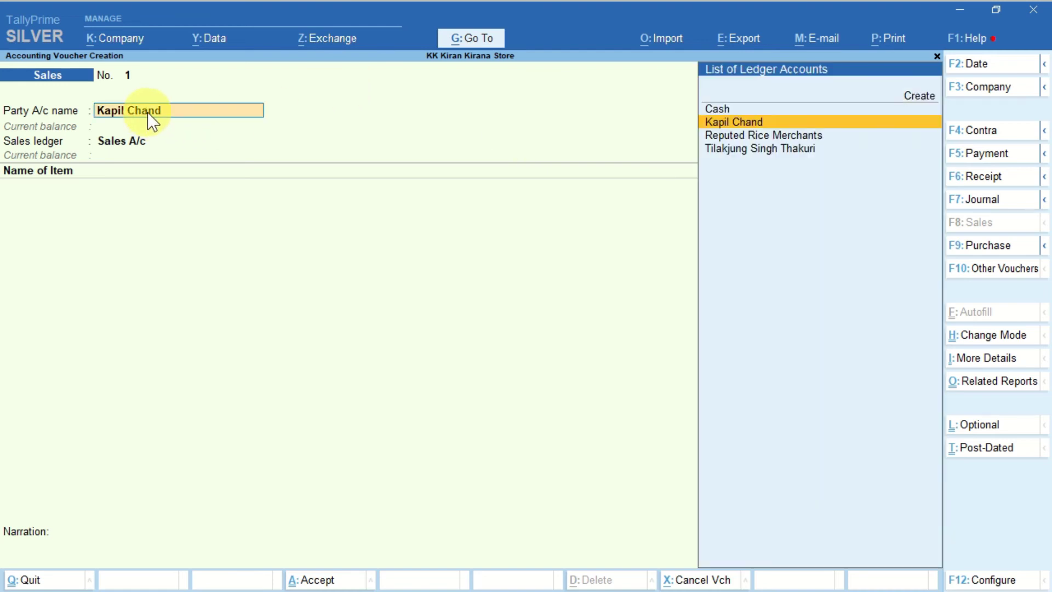
{"action": "key", "text": "ctrl+Return"}
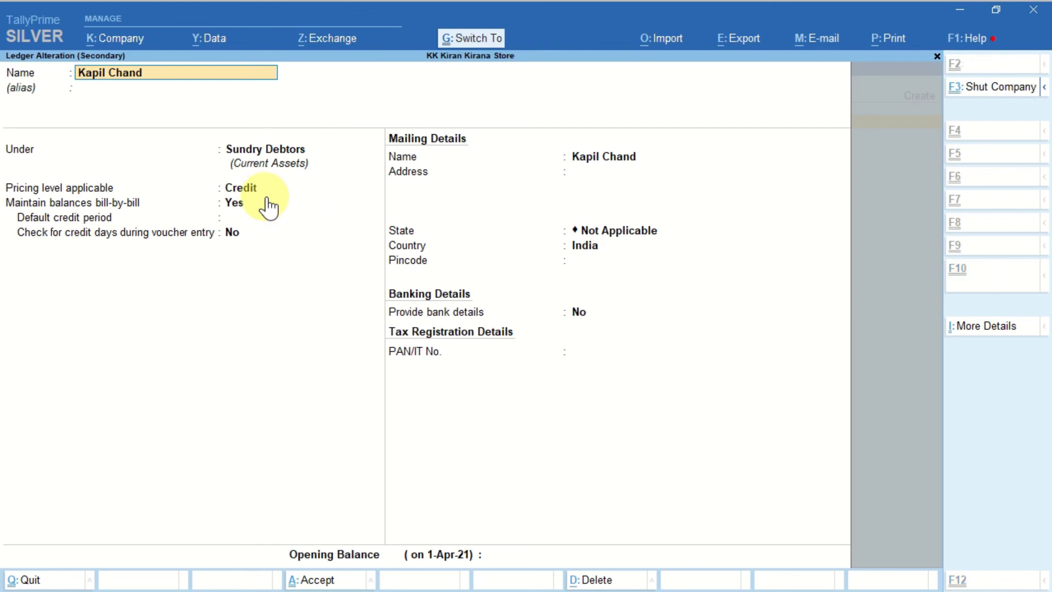
{"action": "key", "text": "ctrl+a"}
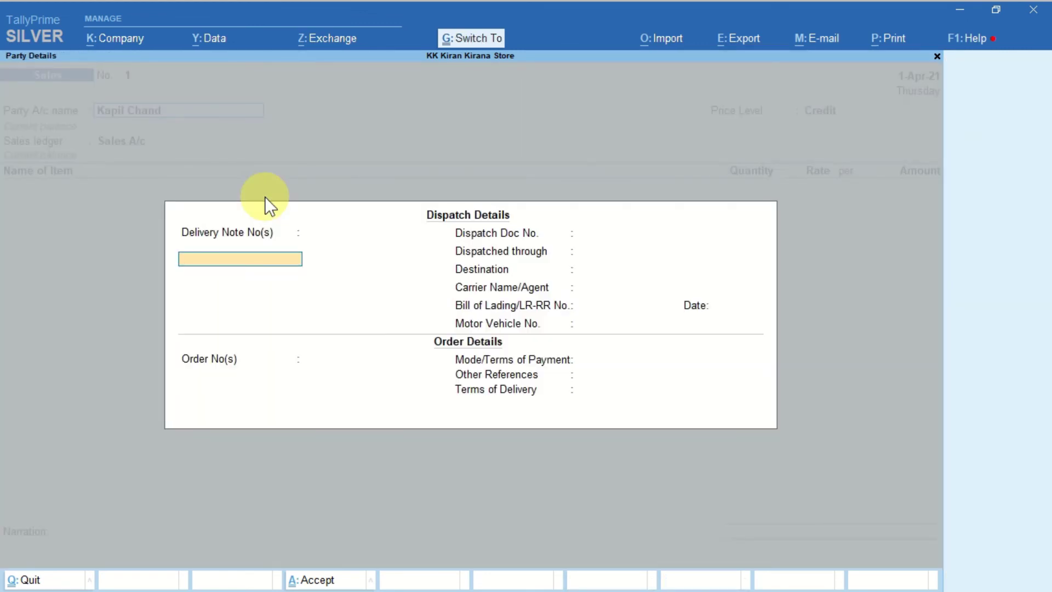
{"action": "key", "text": "ctrl+a"}
{"action": "key", "text": "ctrl+a"}
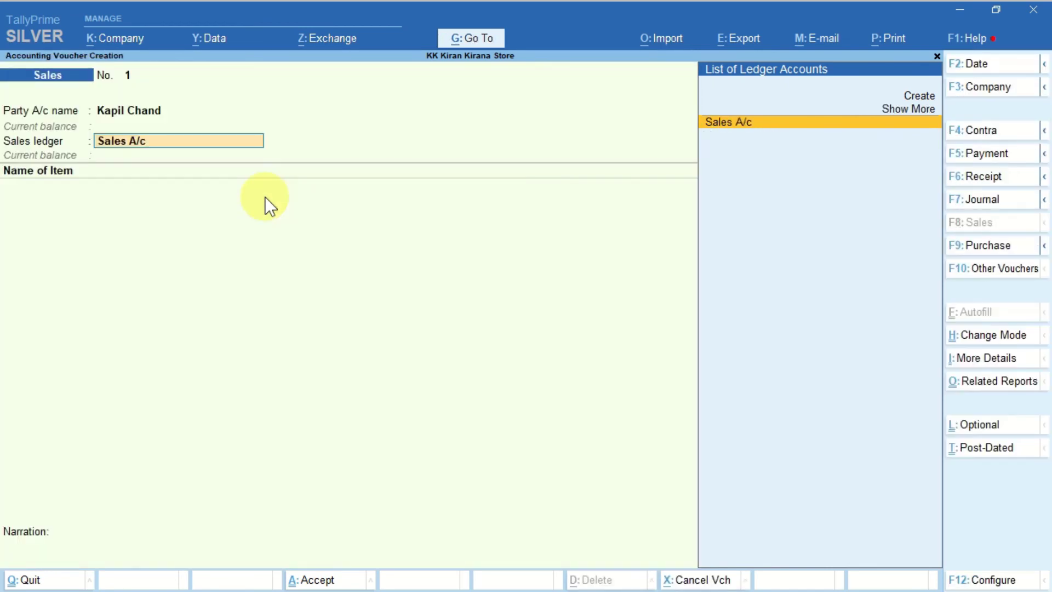
{"action": "key", "text": "Return"}
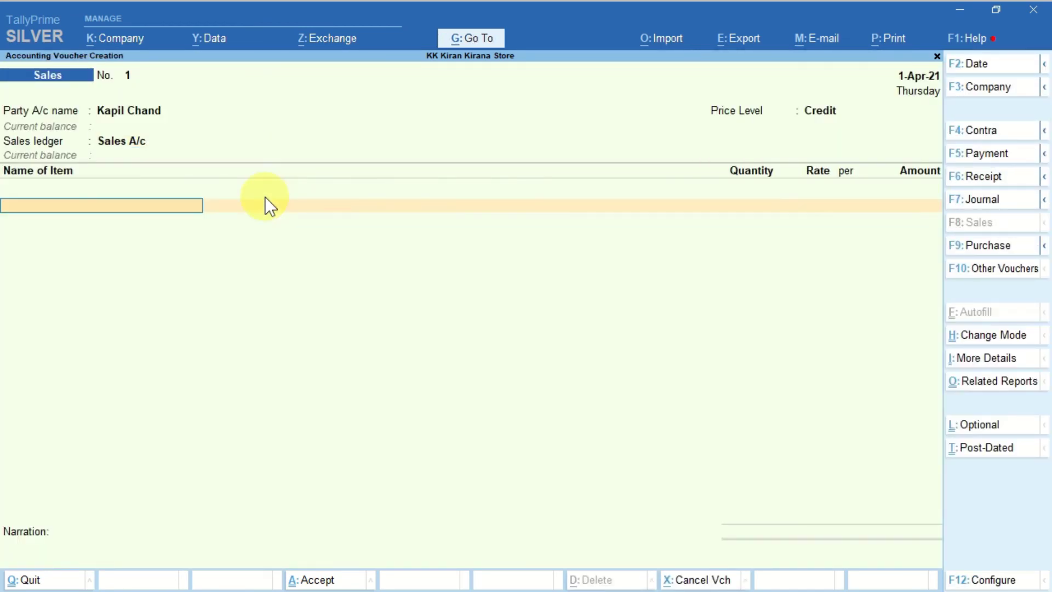
- Add a line for 10 K of Tally Chaap Basmati Rice, accepting the rate and amount from the price list
{"action": "type", "text": "t"}
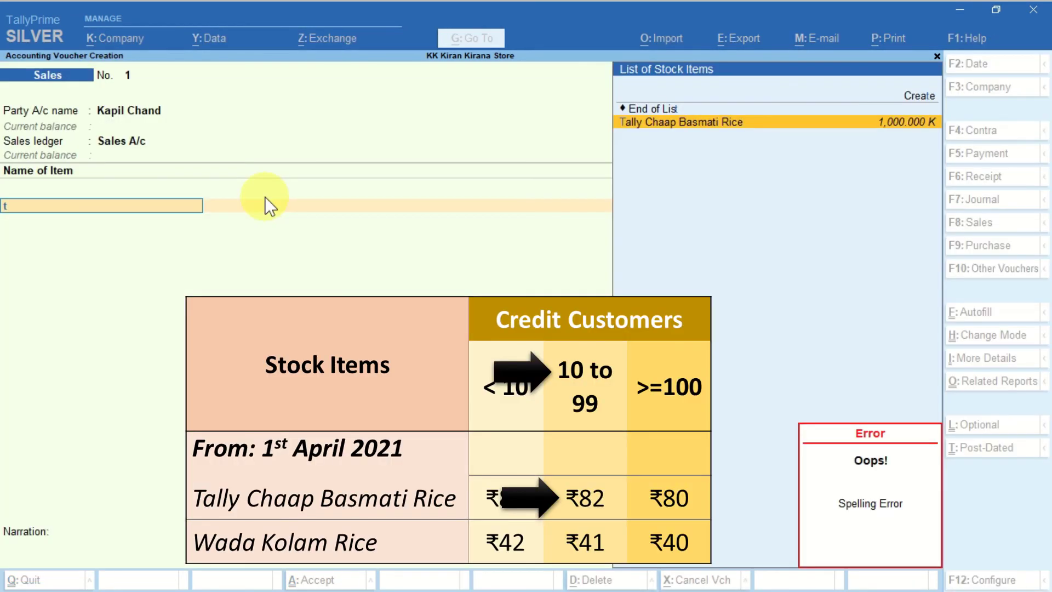
{"action": "key", "text": "Return"}
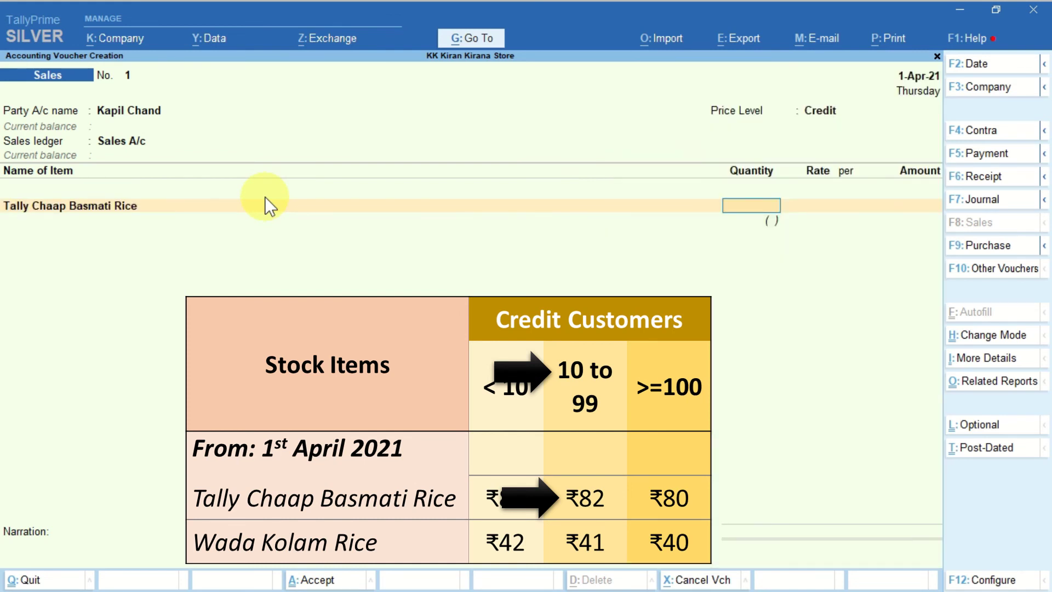
{"action": "type", "text": "10k"}
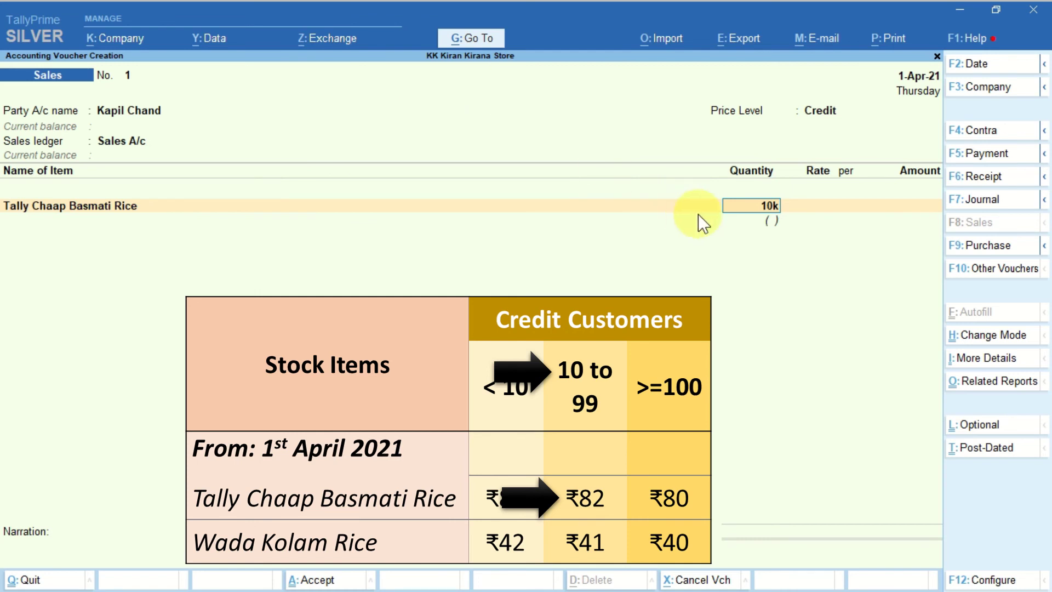
{"action": "key", "text": "Return"}
{"action": "key", "text": "Return"}
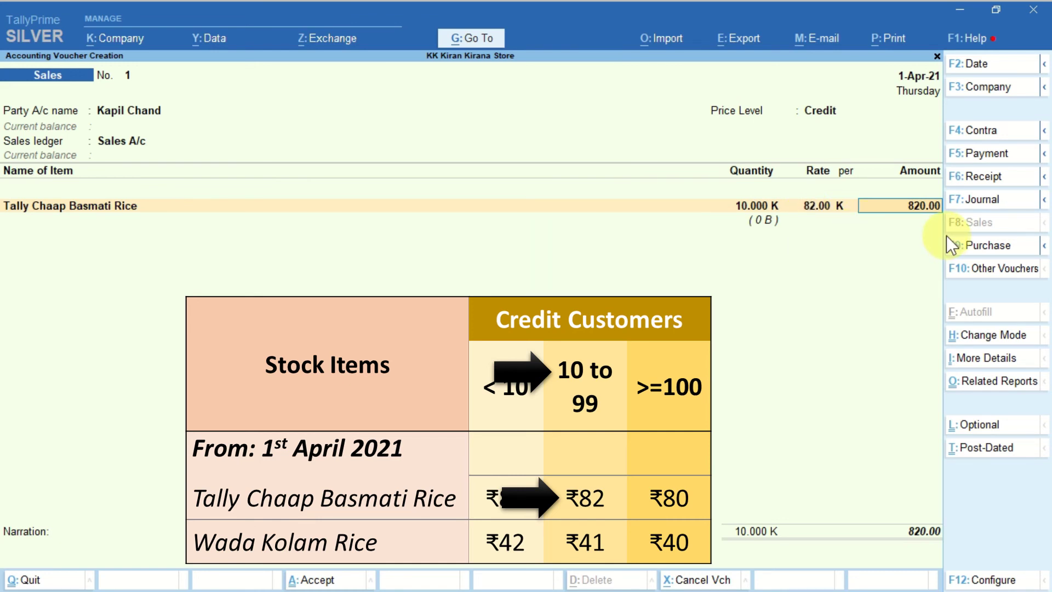
{"action": "key", "text": "Return"}
{"action": "key", "text": "Return"}
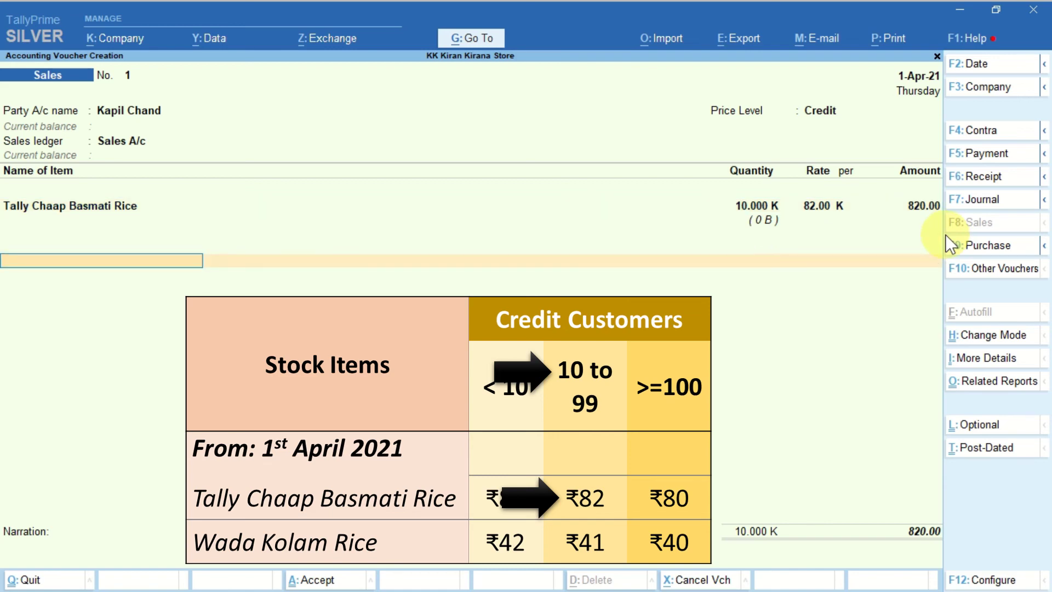
- End the item list, accept the bill-wise details as a New Ref for the full amount, and save the sales voucher
{"action": "key", "text": "Return"}
{"action": "key", "text": "Return"}
{"action": "key", "text": "Return"}
{"action": "key", "text": "Return"}
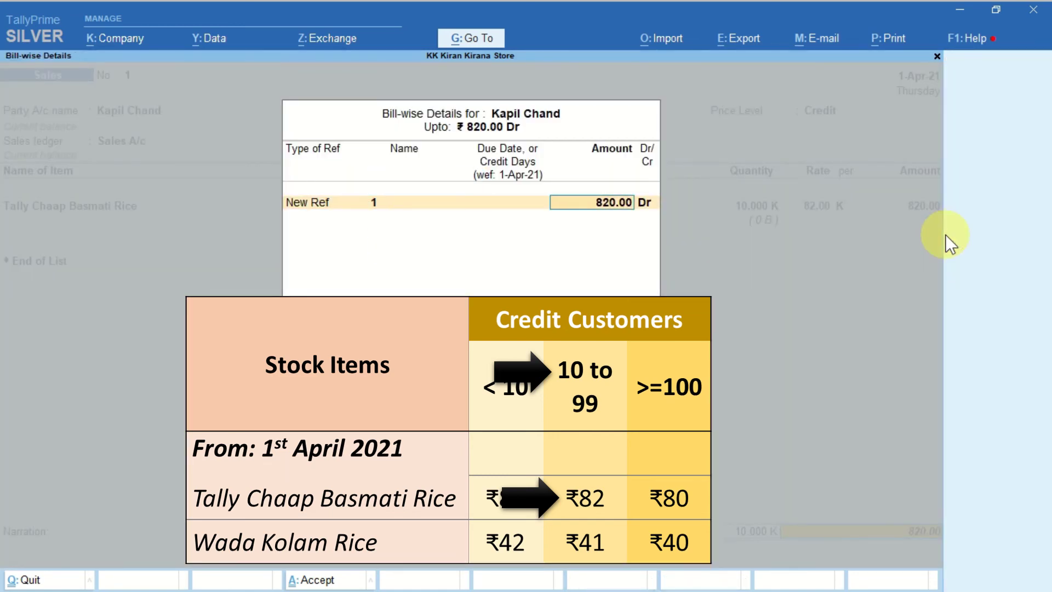
{"action": "key", "text": "Return"}
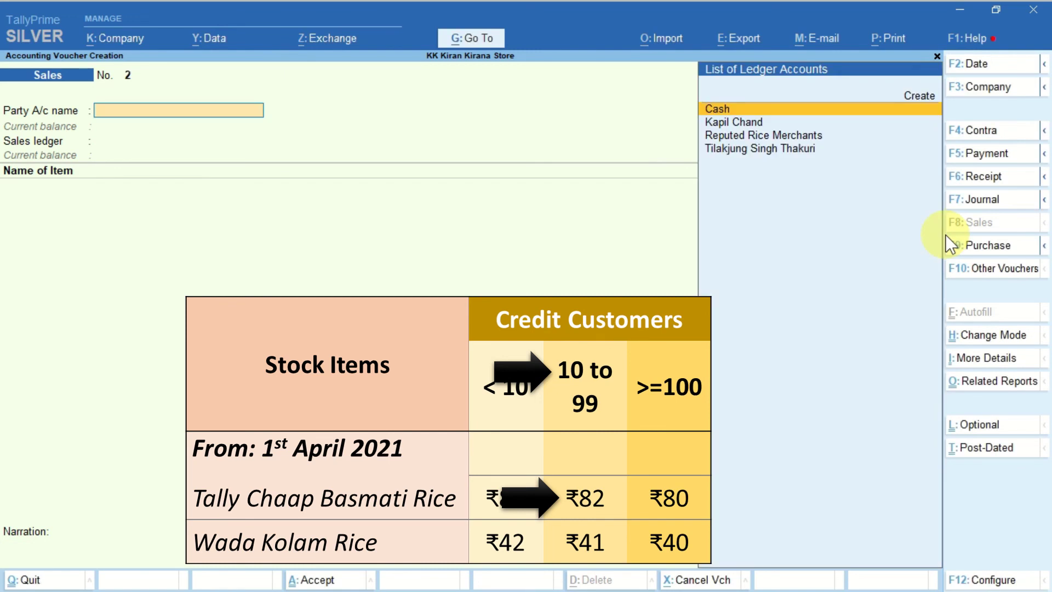
- Set the second sales voucher's party to the premium-level customer with default dispatch and party details, and choose Sales A/c as the sales ledger
{"action": "key", "text": "ctrl"}
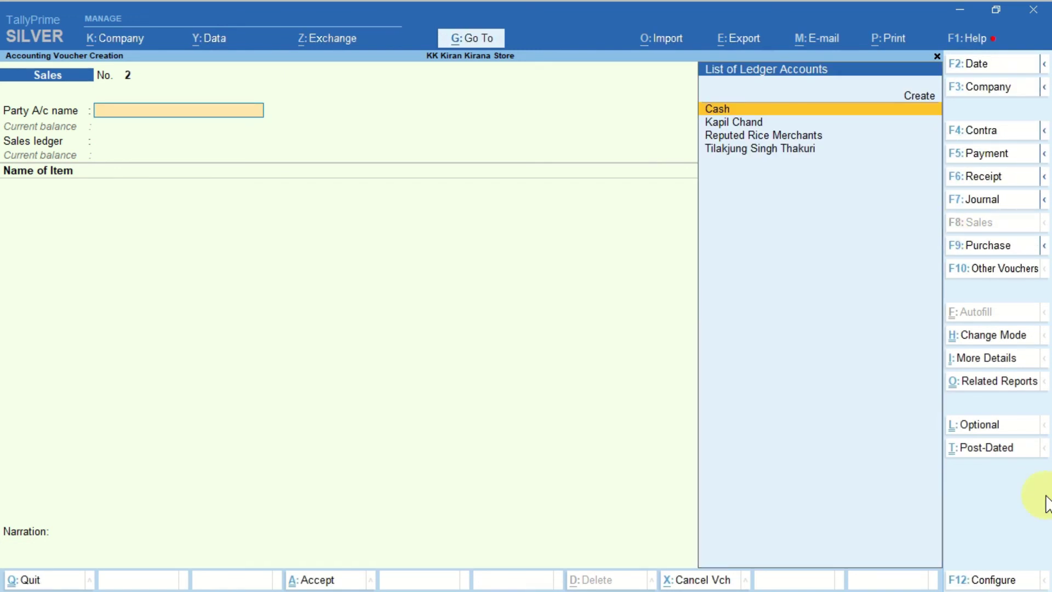
{"action": "key", "text": "Down"}
{"action": "key", "text": "Down"}
{"action": "key", "text": "Down"}
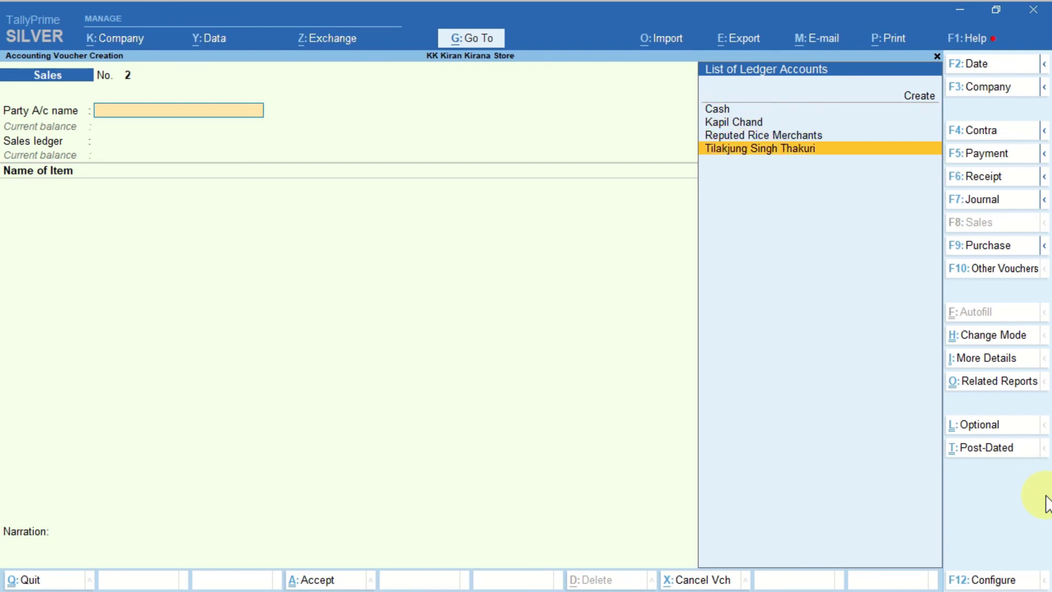
{"action": "key", "text": "Return"}
{"action": "key", "text": "ctrl+a"}
{"action": "key", "text": "ctrl+a"}
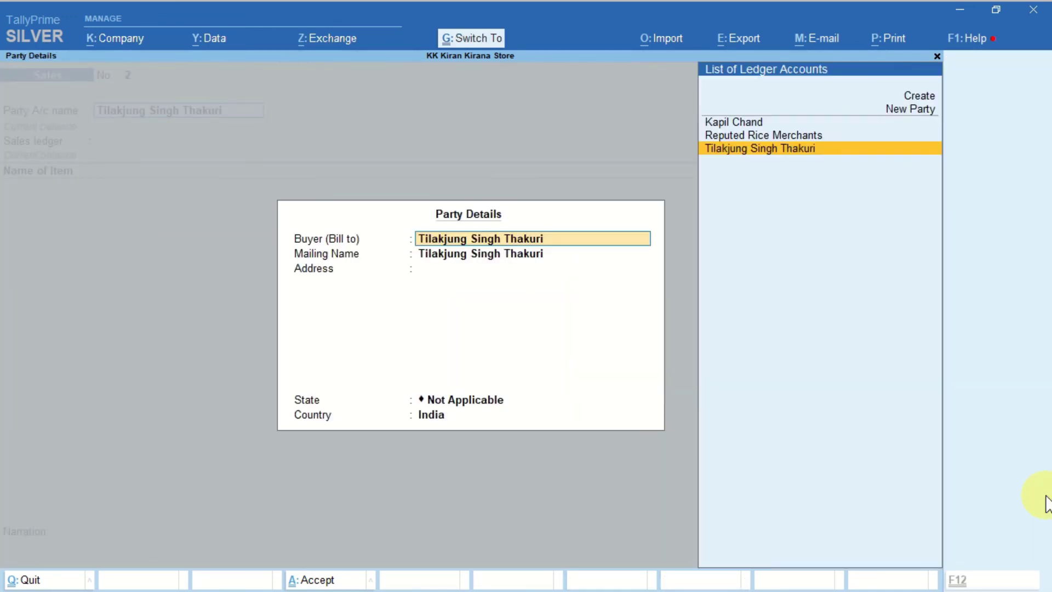
{"action": "key", "text": "Return"}
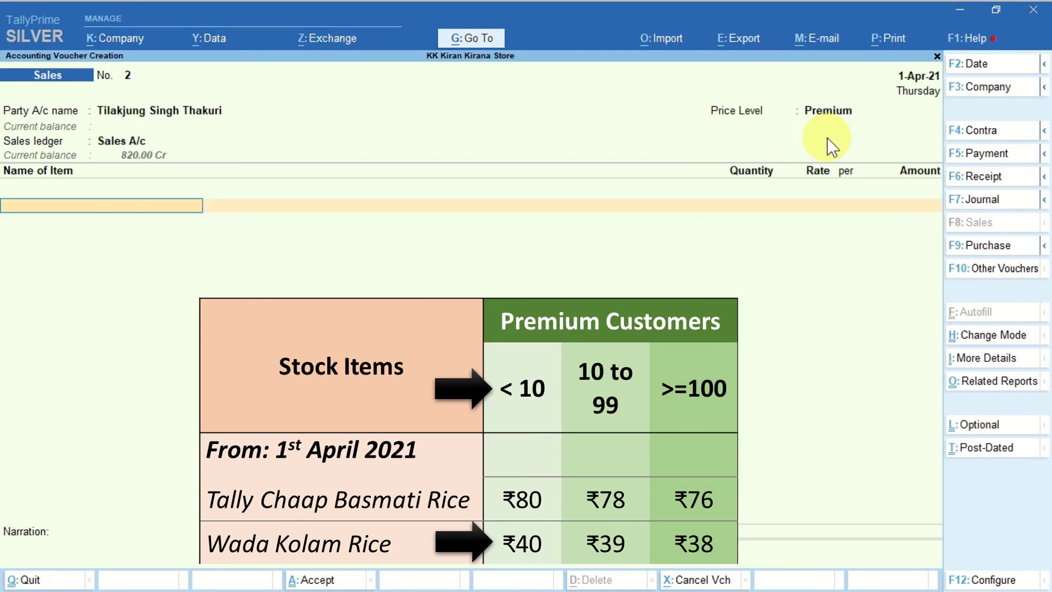
- Add a line for 9 K of Wada Kolam Rice, accepting the rate and amount from the price list
{"action": "type", "text": "Wa"}
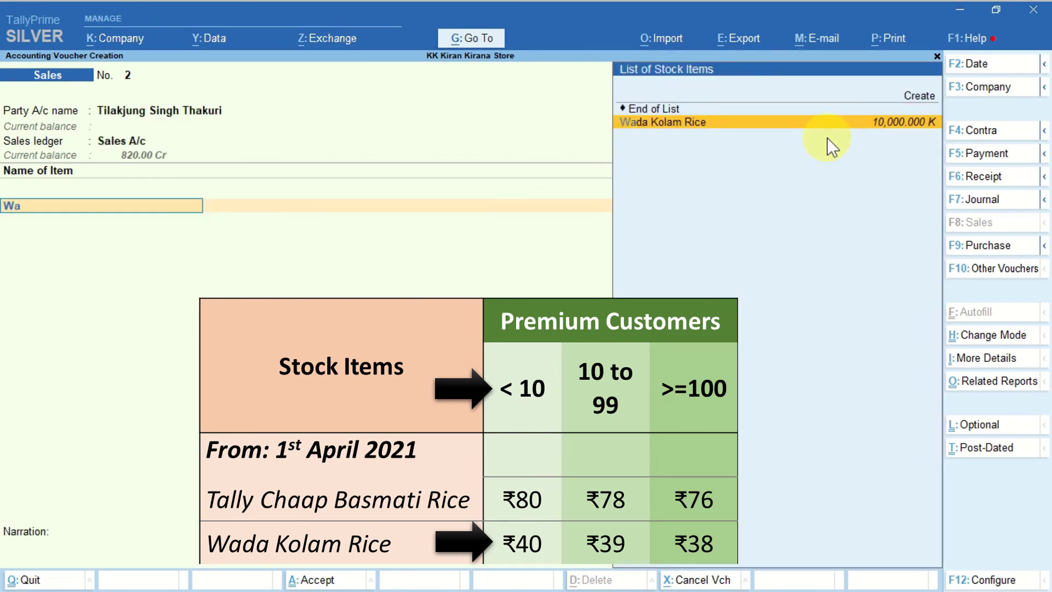
{"action": "key", "text": "Return"}
{"action": "type", "text": "9"}
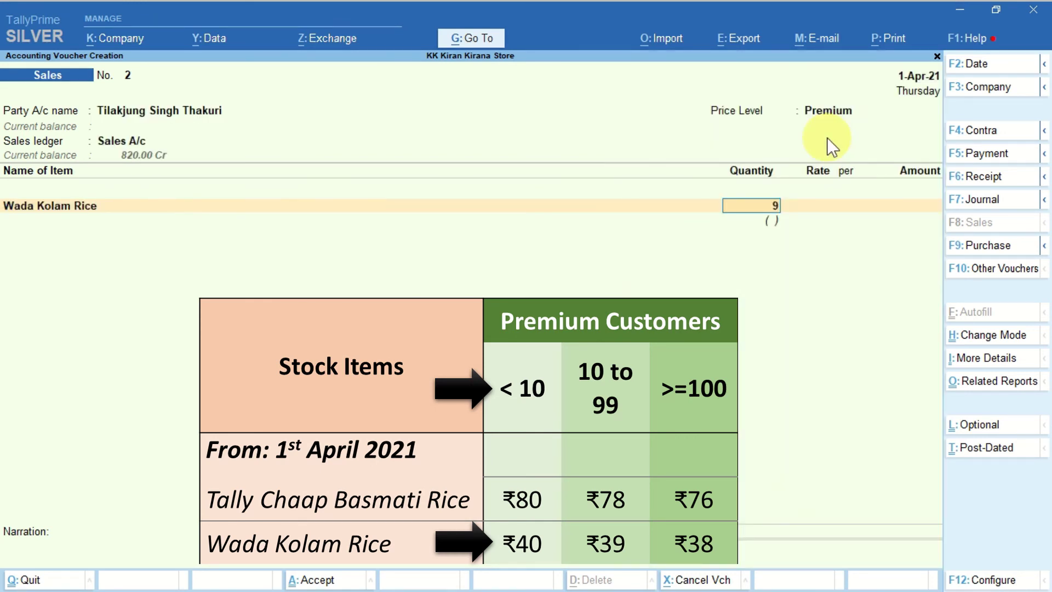
{"action": "key", "text": "Return"}
{"action": "key", "text": "Return"}
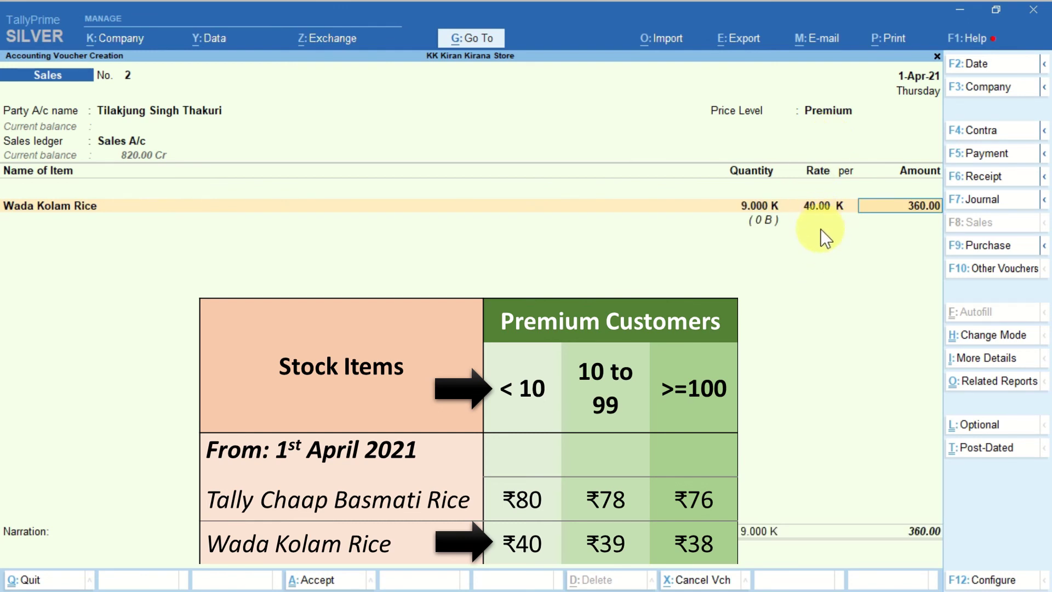
{"action": "key", "text": "Return"}
{"action": "key", "text": "Return"}
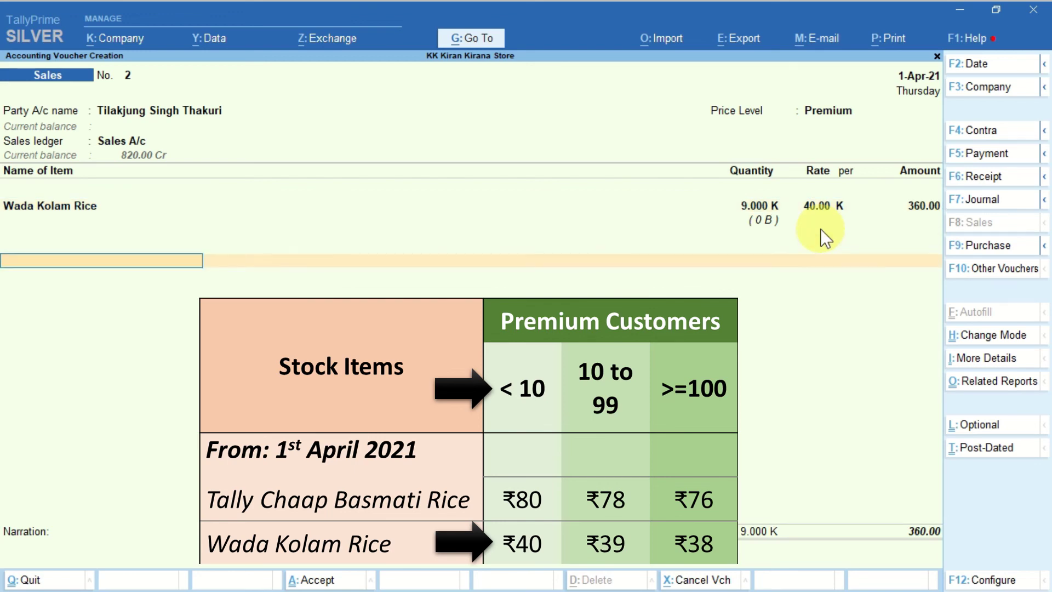
- End the item list, accept the premium customer's bill-wise New Ref for the full amount, and save the second sales voucher
{"action": "key", "text": "Return"}
{"action": "key", "text": "Return"}
{"action": "key", "text": "Return"}
{"action": "key", "text": "Return"}
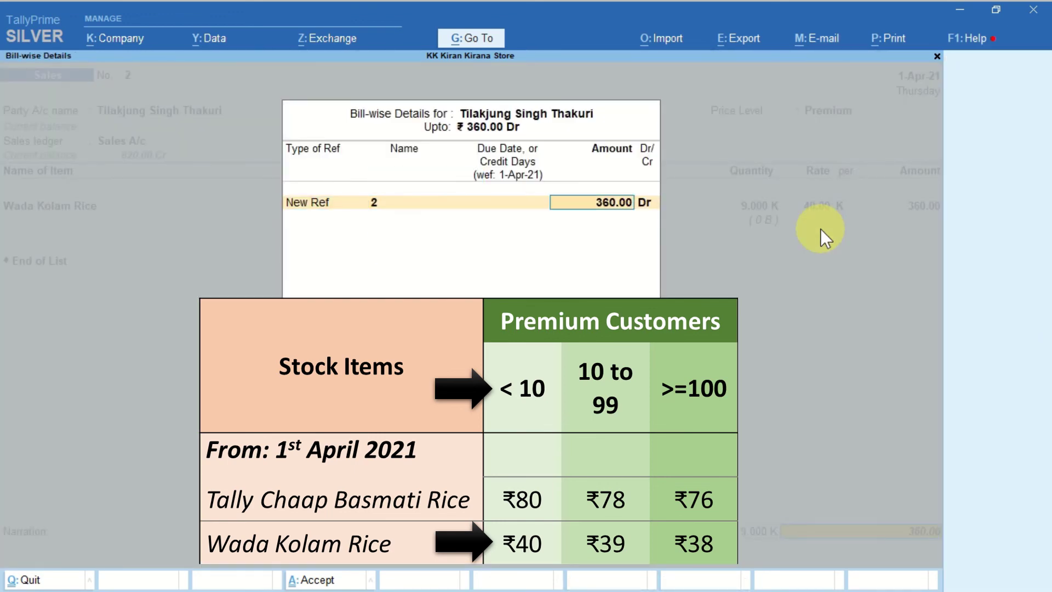
{"action": "key", "text": "Return"}
{"action": "key", "text": "Return"}
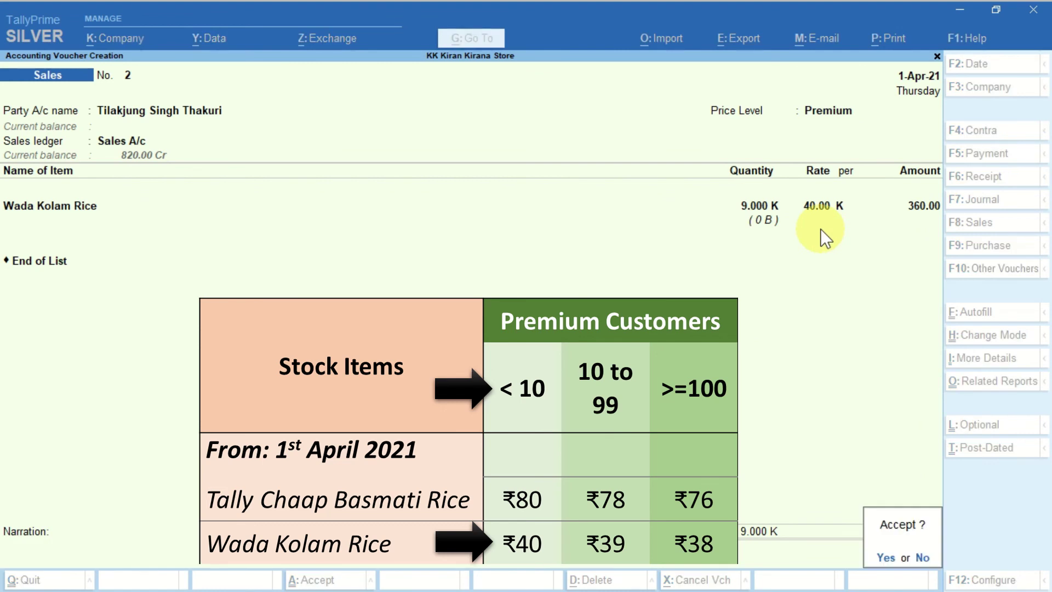
{"action": "key", "text": "Return"}
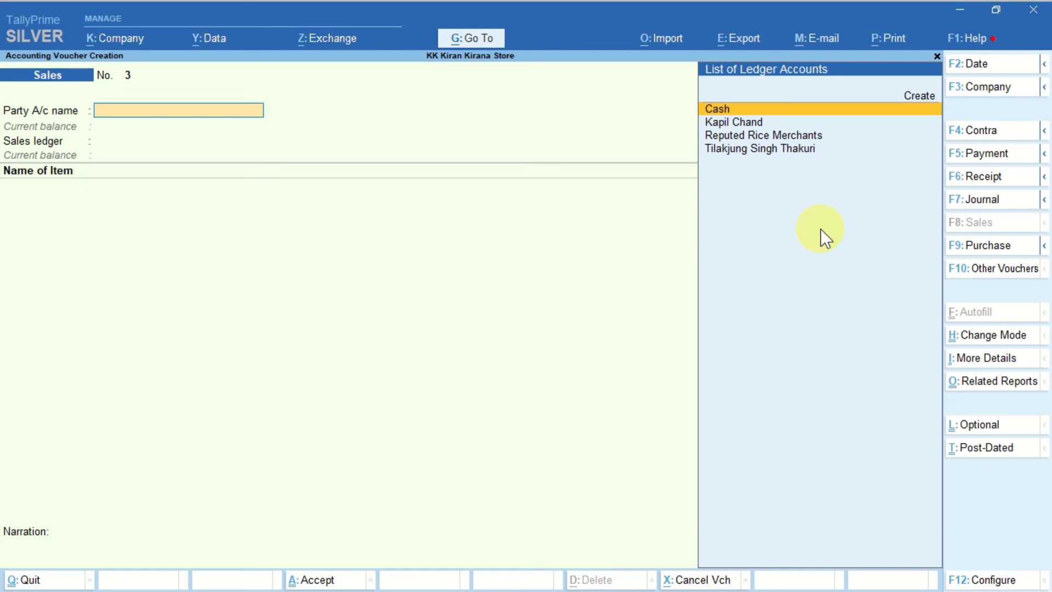
- Examine the pricing level applicable in the Cash ledger from the third sales voucher's party field
{"action": "key", "text": "Return"}
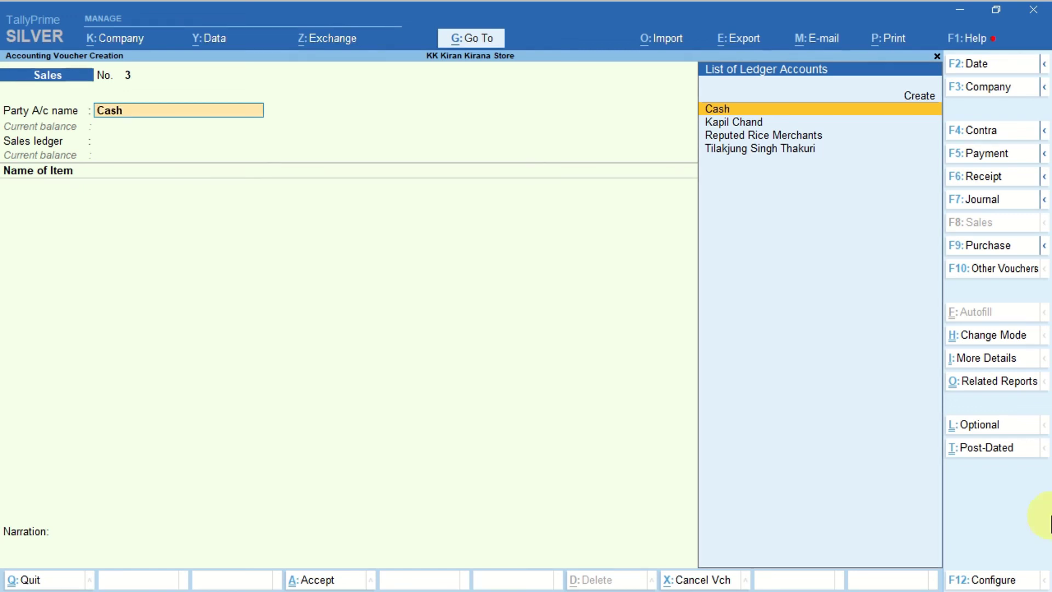
{"action": "key", "text": "Escape"}
{"action": "key", "text": "ctrl"}
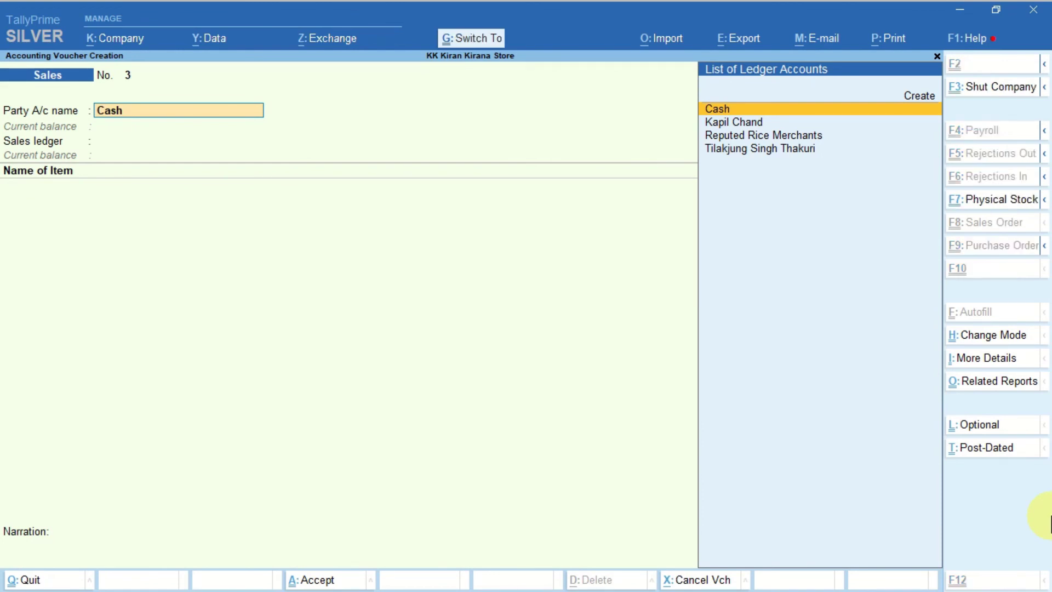
{"action": "key", "text": "ctrl+Return"}
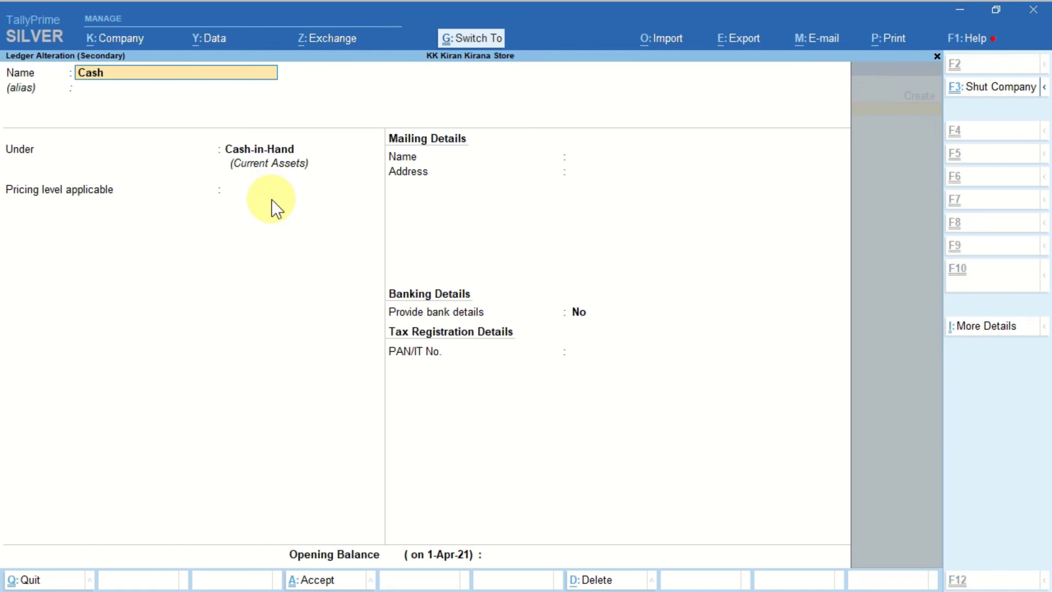
{"action": "key", "text": "ctrl+a"}
- Accept Cash as the party with default dispatch and party details, and set the voucher's price level to Regular
{"action": "key", "text": "Return"}
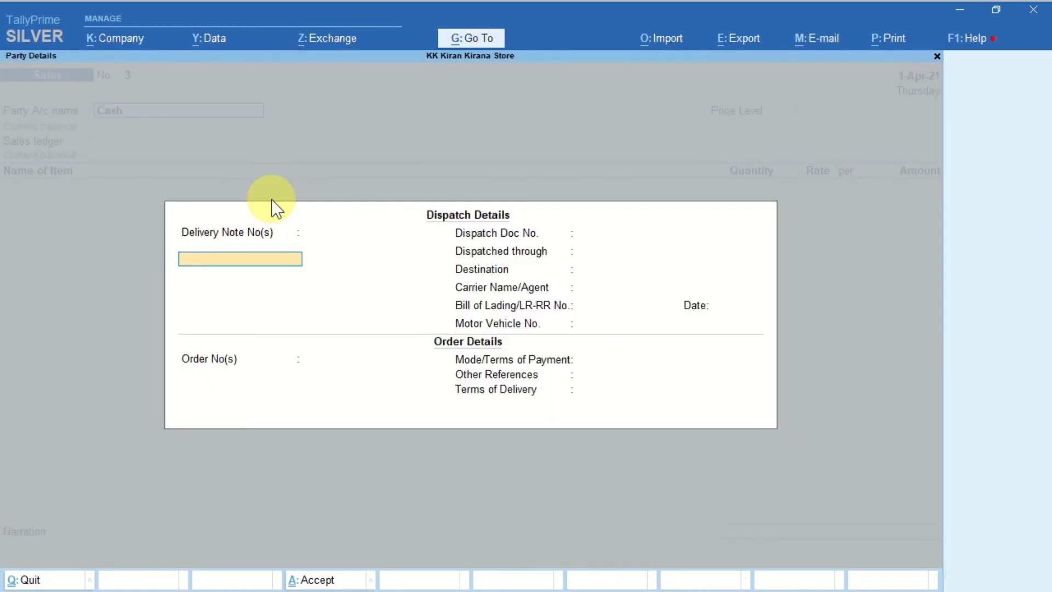
{"action": "key", "text": "ctrl+a"}
{"action": "key", "text": "ctrl+a"}
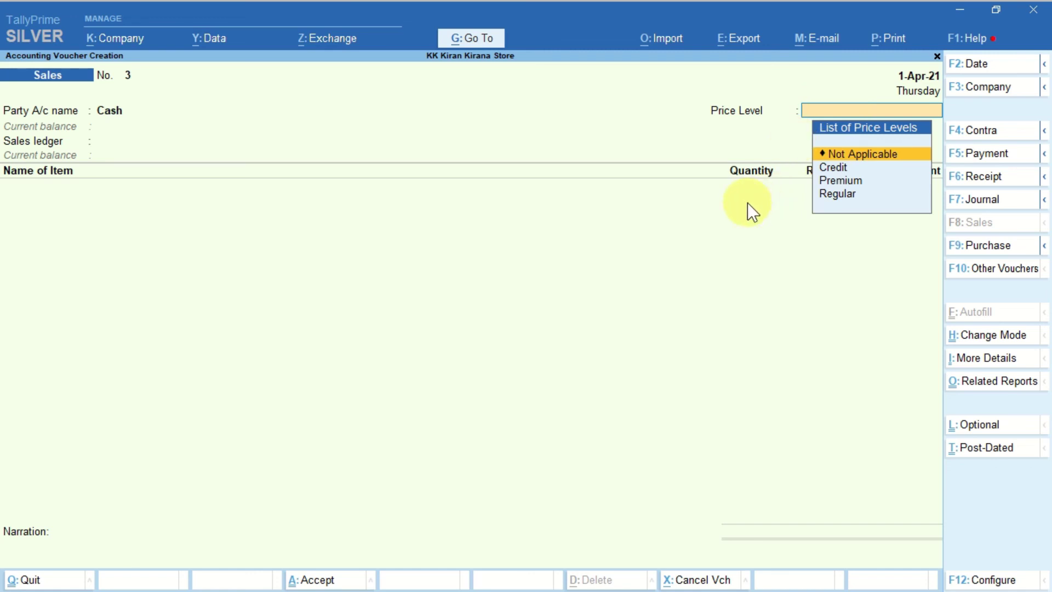
{"action": "key", "text": "Down"}
{"action": "key", "text": "Down"}
{"action": "key", "text": "Down"}
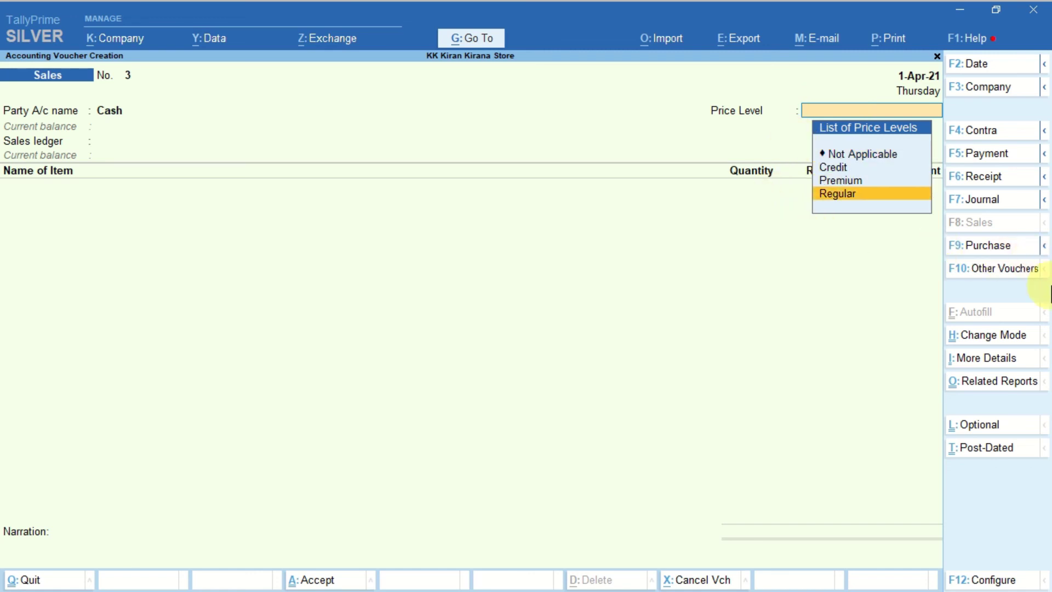
{"action": "key", "text": "Return"}
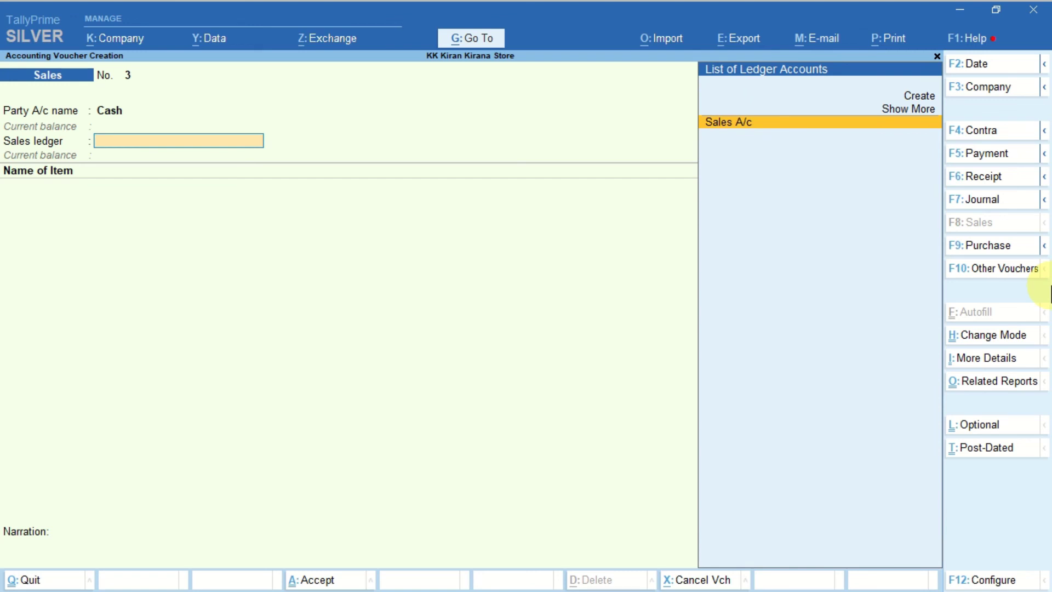
- Choose Sales A/c as the third sales voucher's sales ledger and set the voucher date to 9-Oct-21
{"action": "key", "text": "Return"}
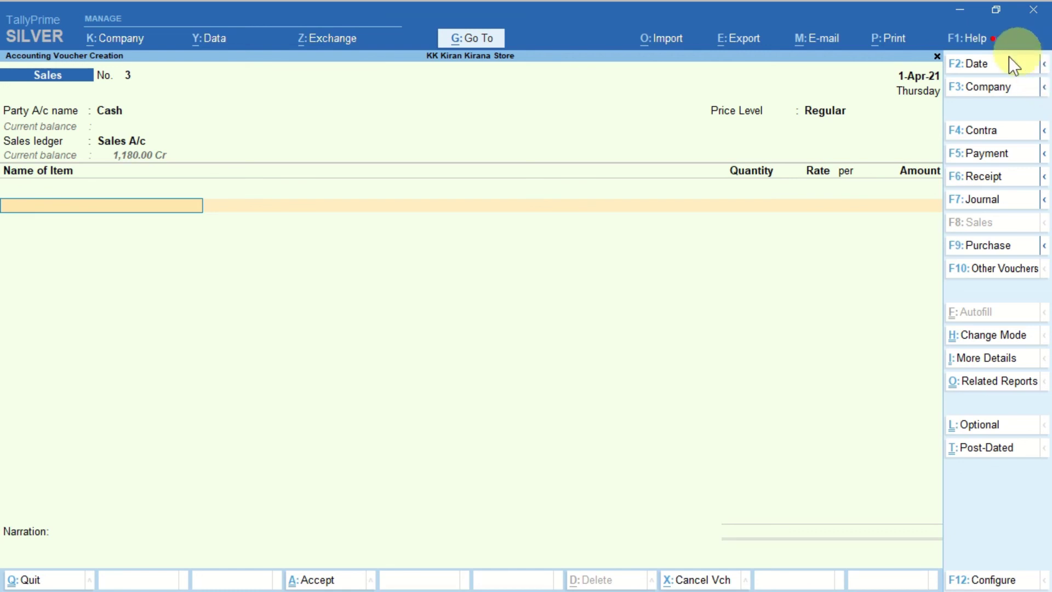
{"action": "left_click", "coordinate": [974, 67]}
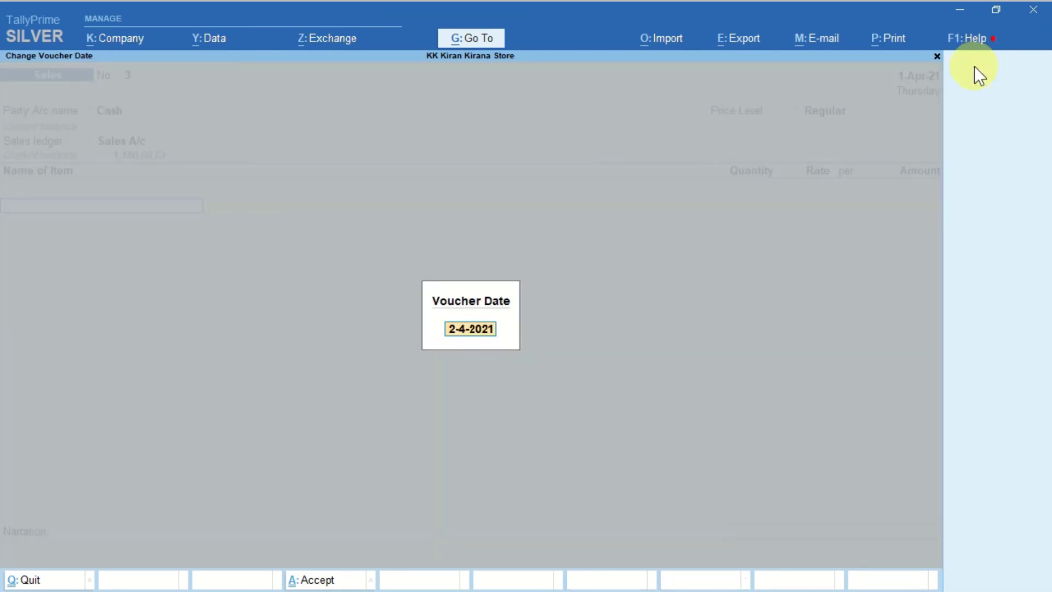
{"action": "type", "text": "9-Oct"}
{"action": "key", "text": "Return"}
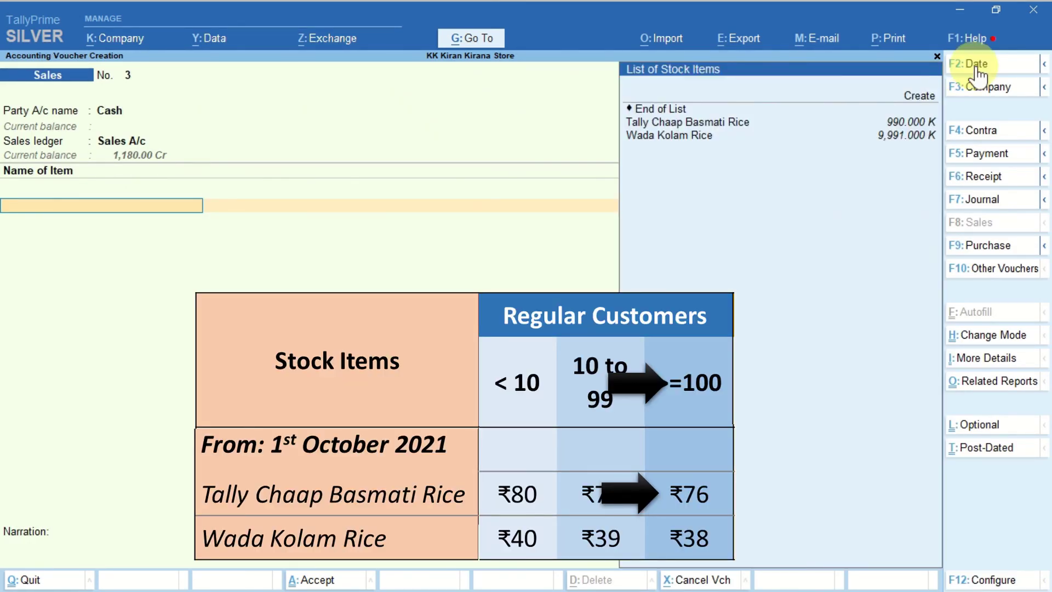
- Add a line for 100 K of Tally Chaap Basmati Rice, accepting the rate and amount from the price list
{"action": "key", "text": "Down"}
{"action": "key", "text": "Down"}
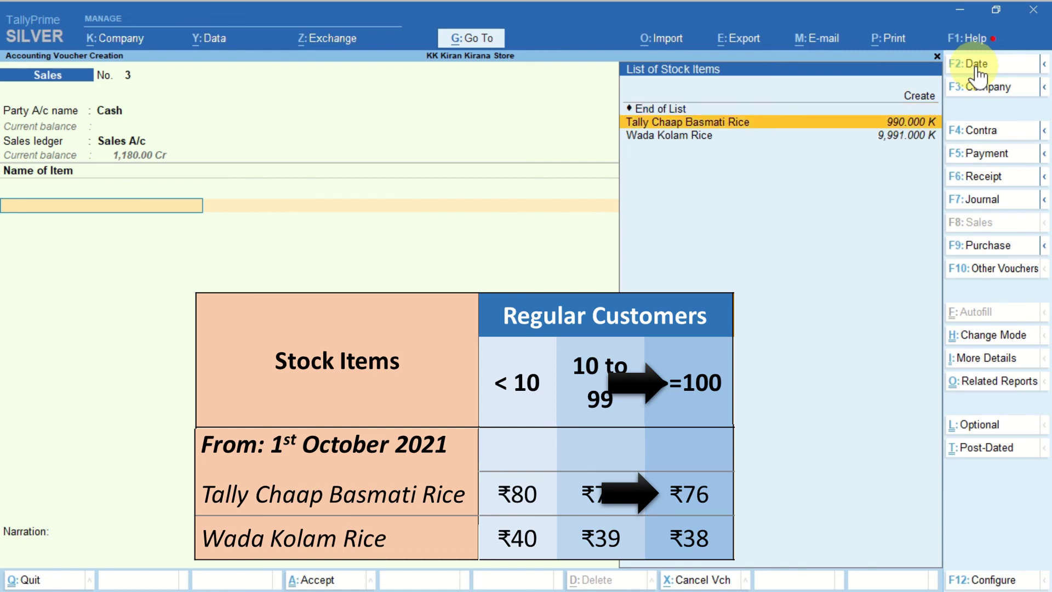
{"action": "key", "text": "Return"}
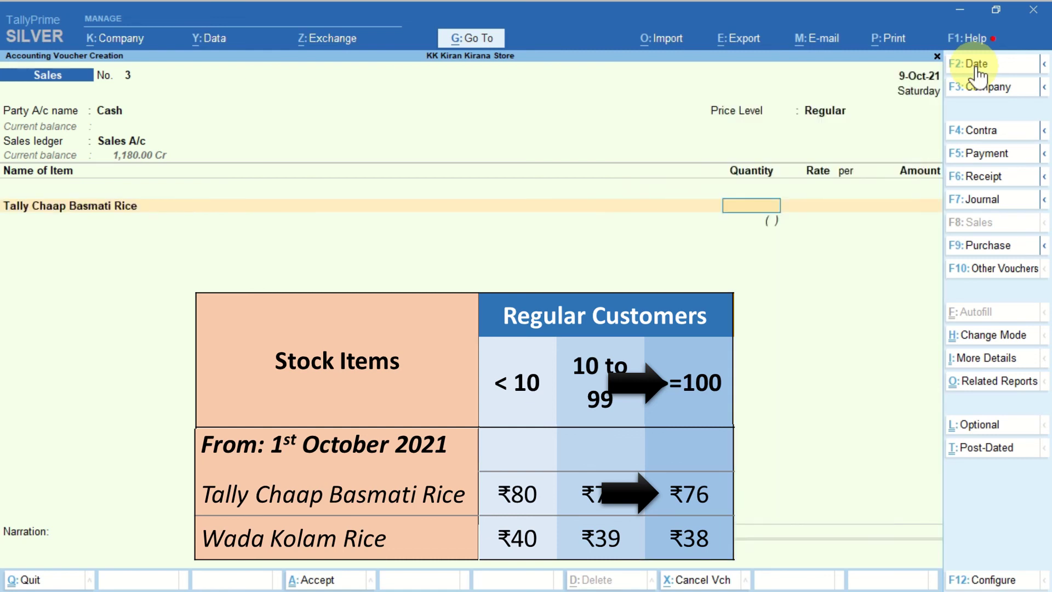
{"action": "type", "text": "100"}
{"action": "key", "text": "Return"}
{"action": "key", "text": "Return"}
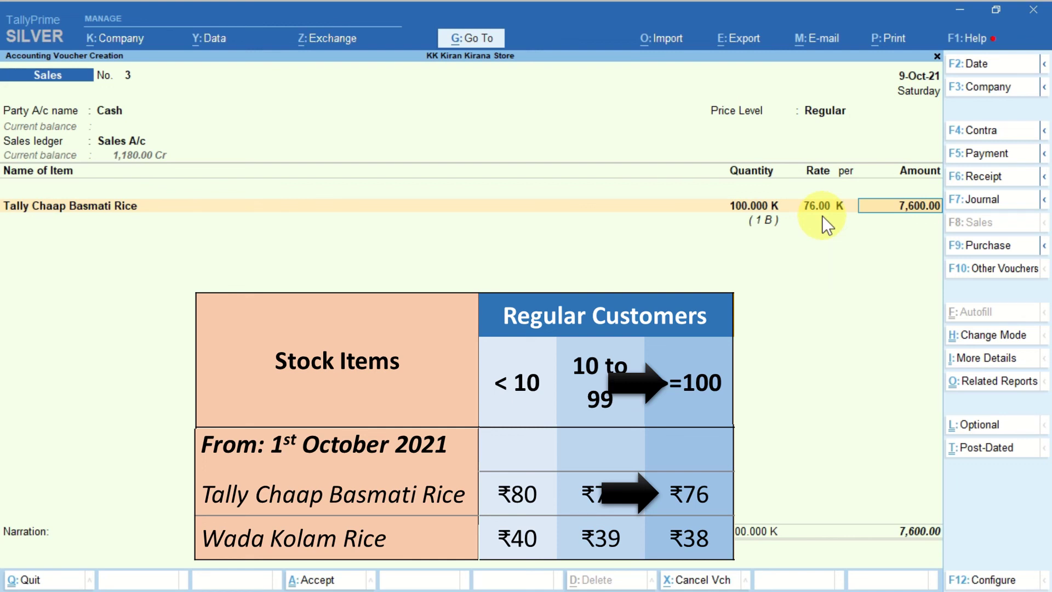
{"action": "key", "text": "Return"}
{"action": "key", "text": "Return"}
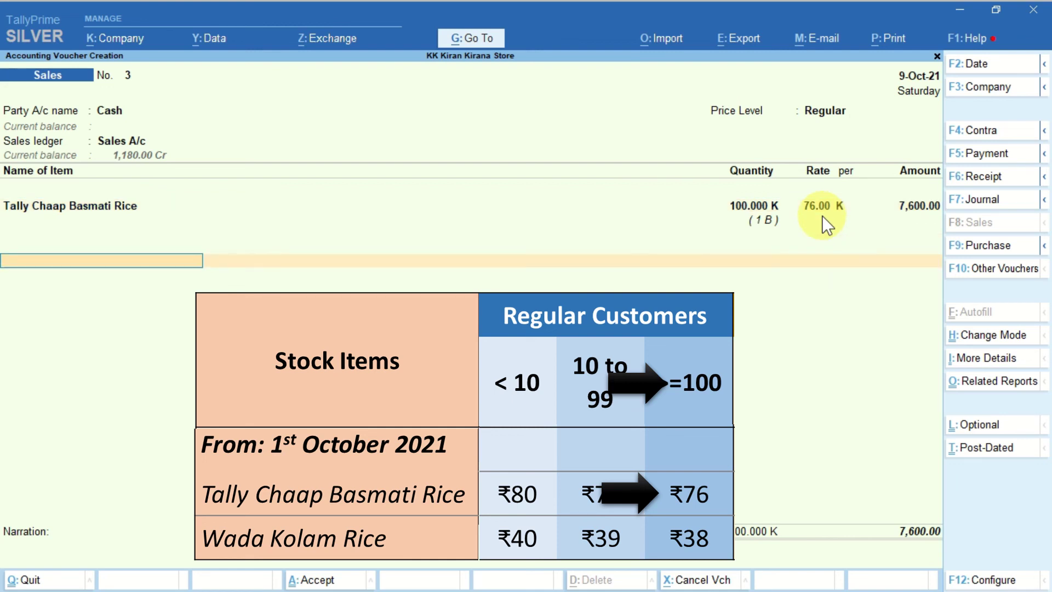
- End the item list, save the third sales voucher without a narration, and quit voucher creation to the Gateway of Tally
{"action": "key", "text": "Return"}
{"action": "key", "text": "Return"}
{"action": "key", "text": "Return"}
{"action": "key", "text": "Return"}
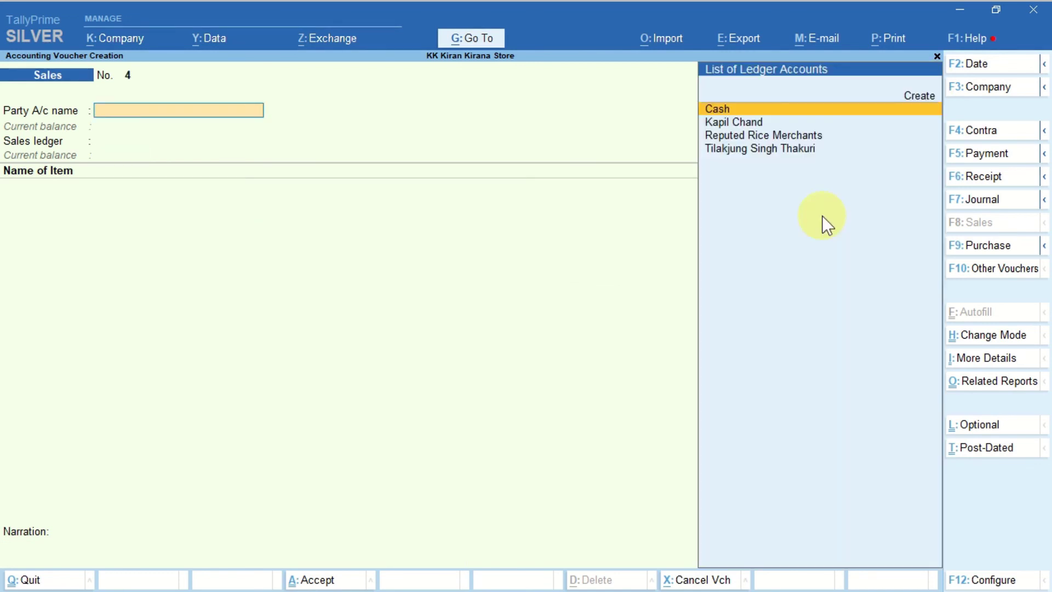
{"action": "key", "text": "Escape"}
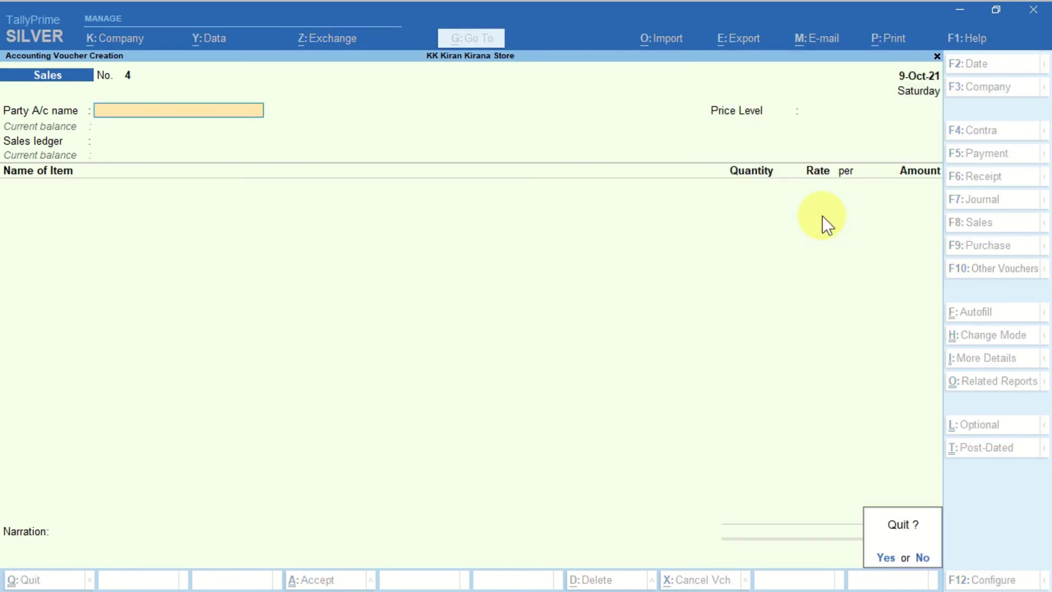
{"action": "key", "text": "Return"}
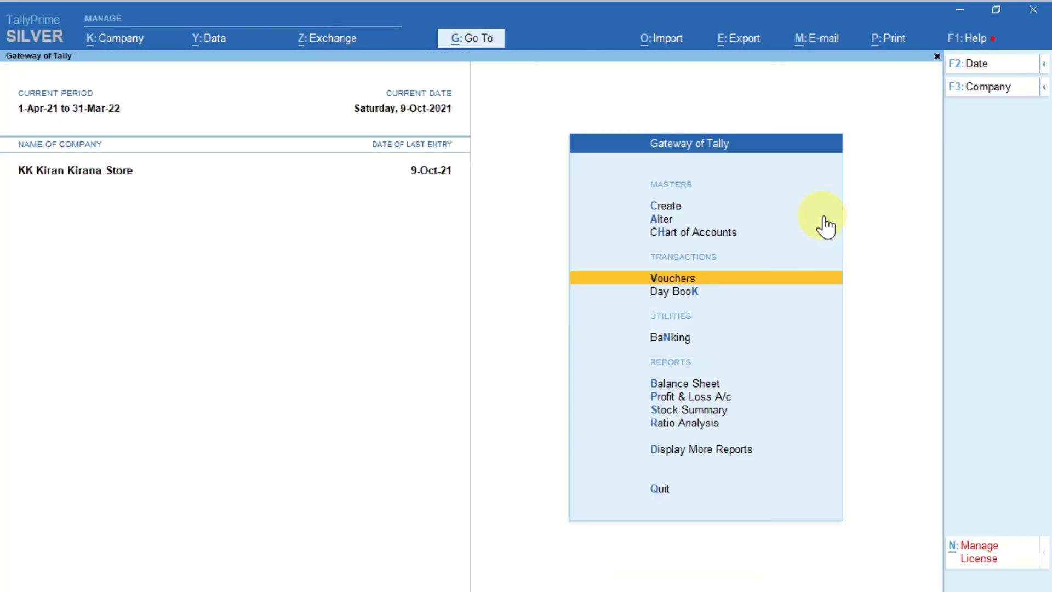